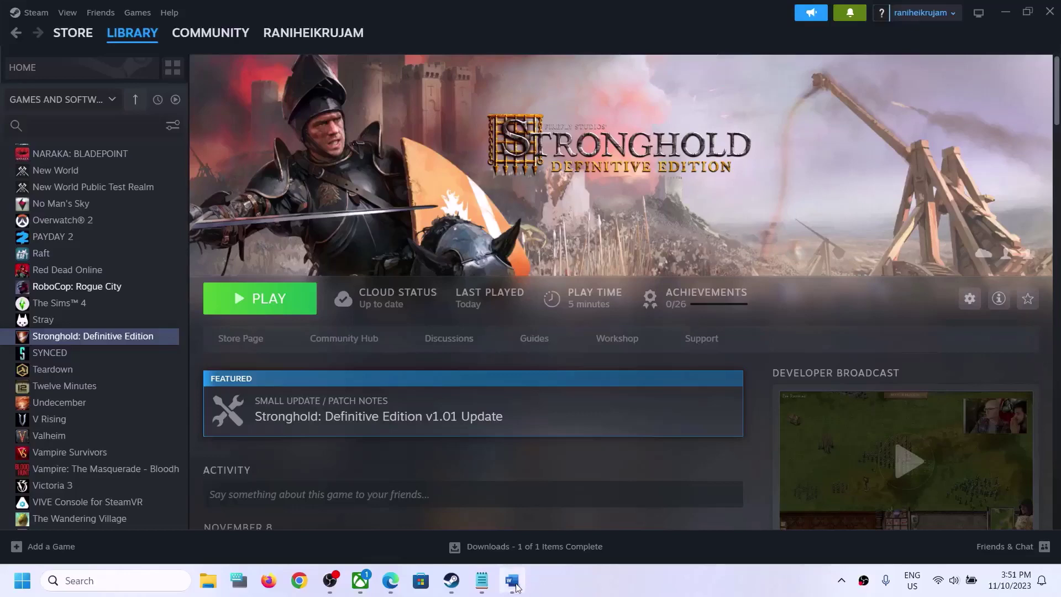
# Select the 'Restart your PC' step in the Word fix notes, then minimize Word
pyautogui.click(512, 581)
pyautogui.moveTo(139, 173); pyautogui.dragTo(312, 173)
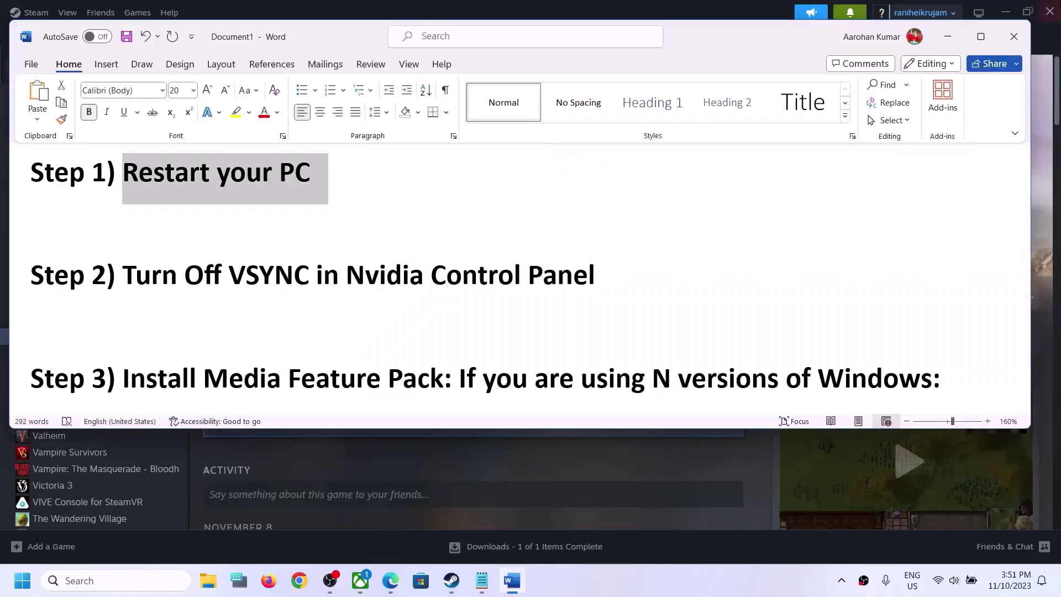
pyautogui.click(947, 36)
# Check the Start menu's power options, then close the Start menu
pyautogui.click(22, 580)
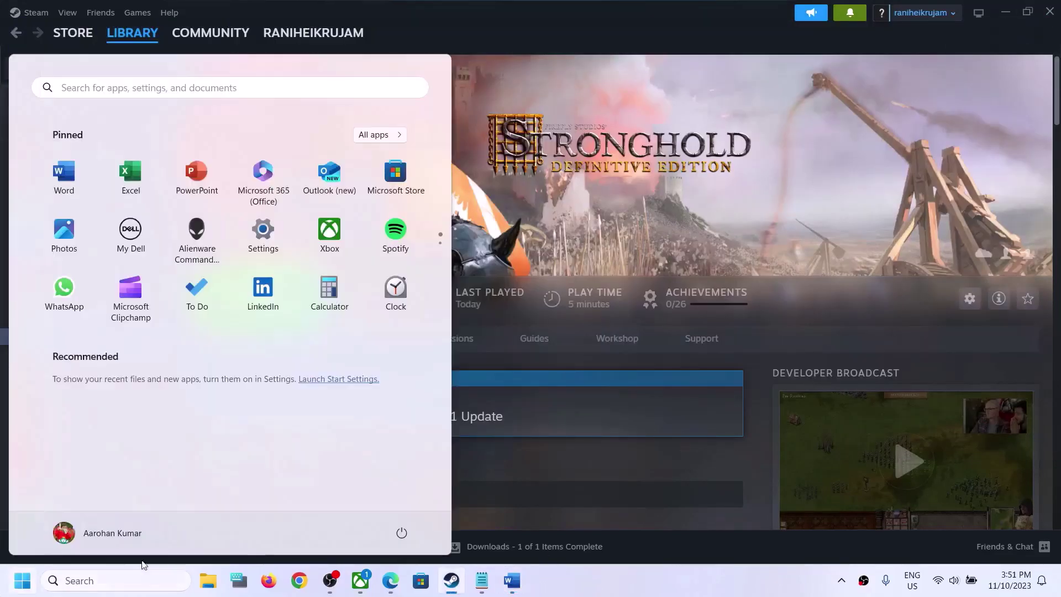
pyautogui.click(402, 533)
pyautogui.press('Escape')
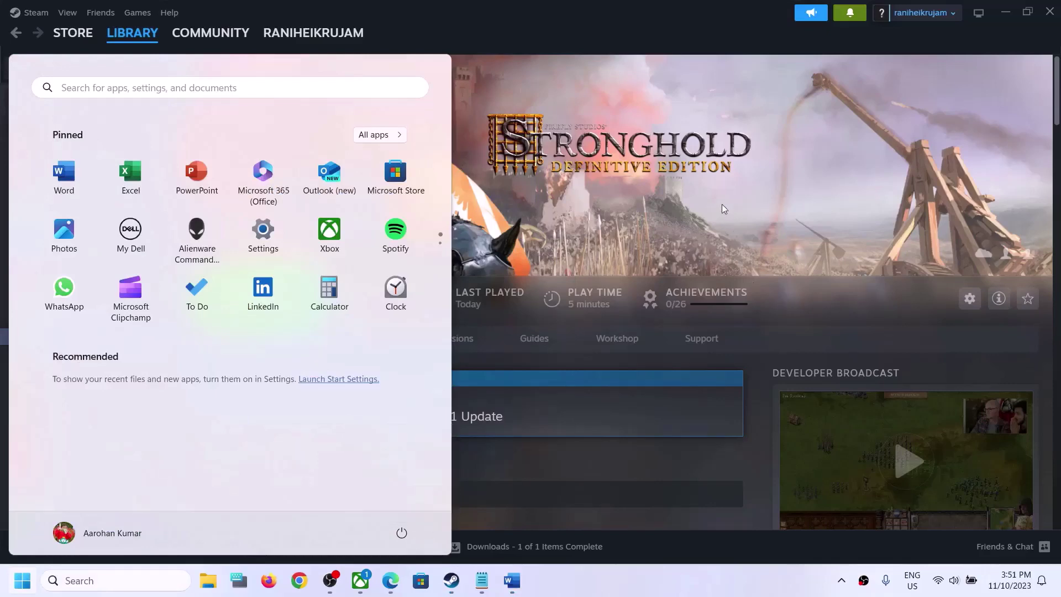
pyautogui.press('Escape')
# Highlight the 'Turn Off VSYNC' step in Word and show the desktop
pyautogui.click(509, 581)
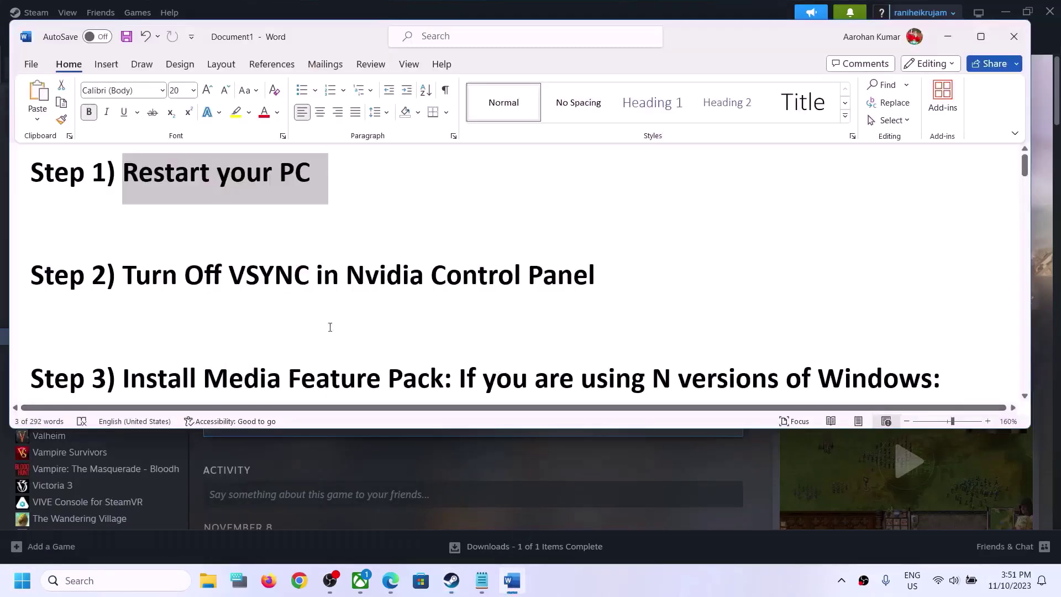
pyautogui.moveTo(126, 271); pyautogui.dragTo(595, 276)
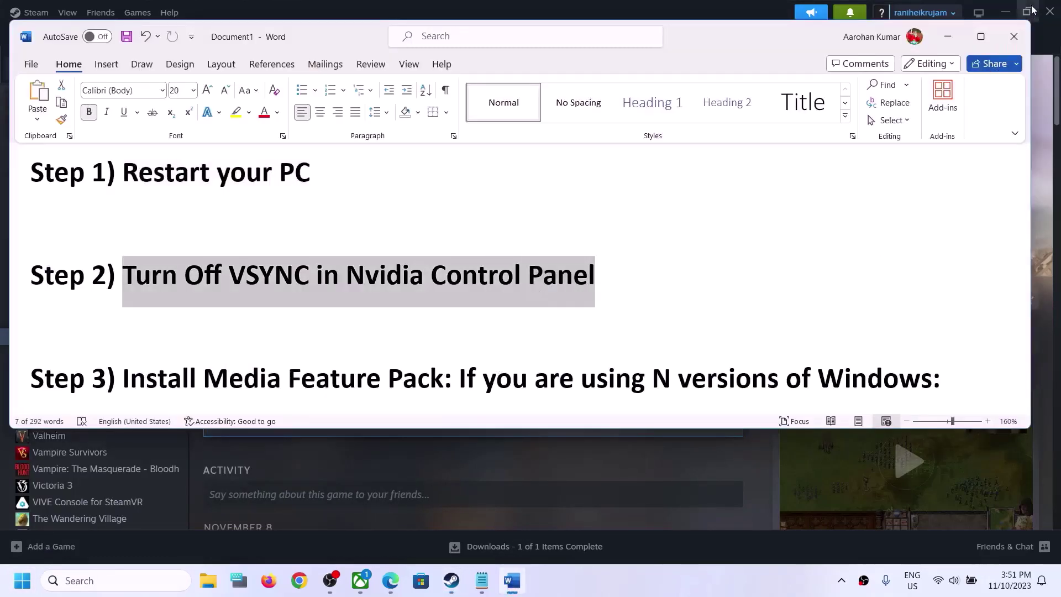
pyautogui.press('super+d')
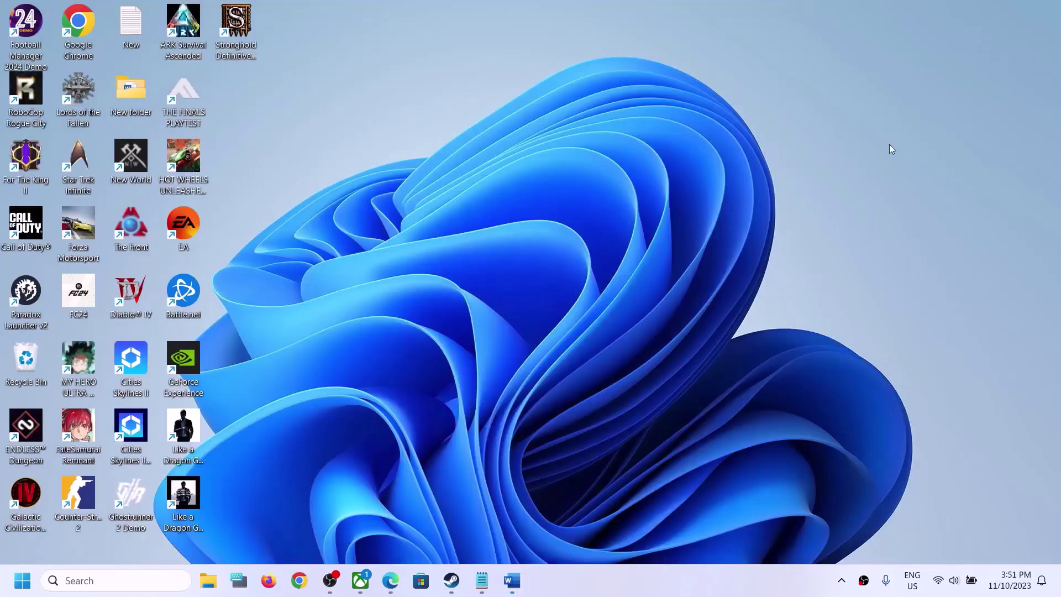
# Launch NVIDIA Control Panel from the desktop's full right-click options menu
pyautogui.rightClick(604, 246)
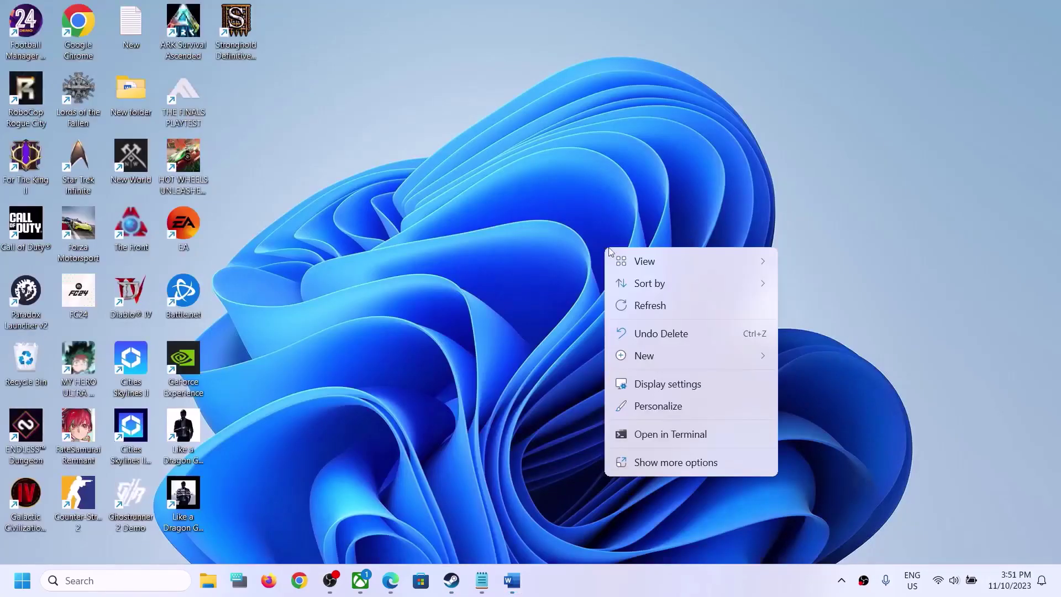
pyautogui.click(663, 467)
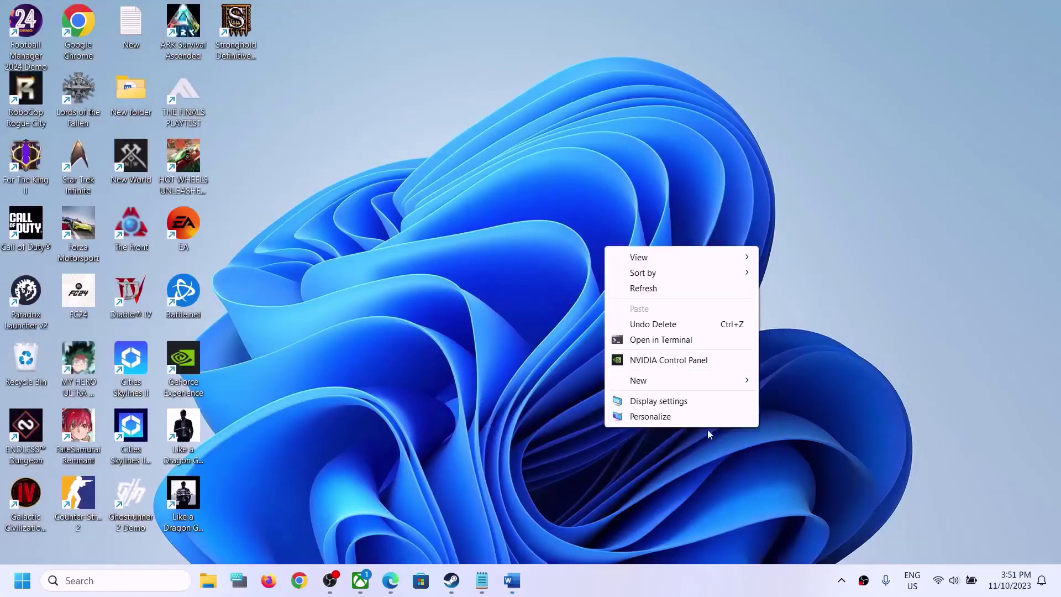
pyautogui.click(692, 365)
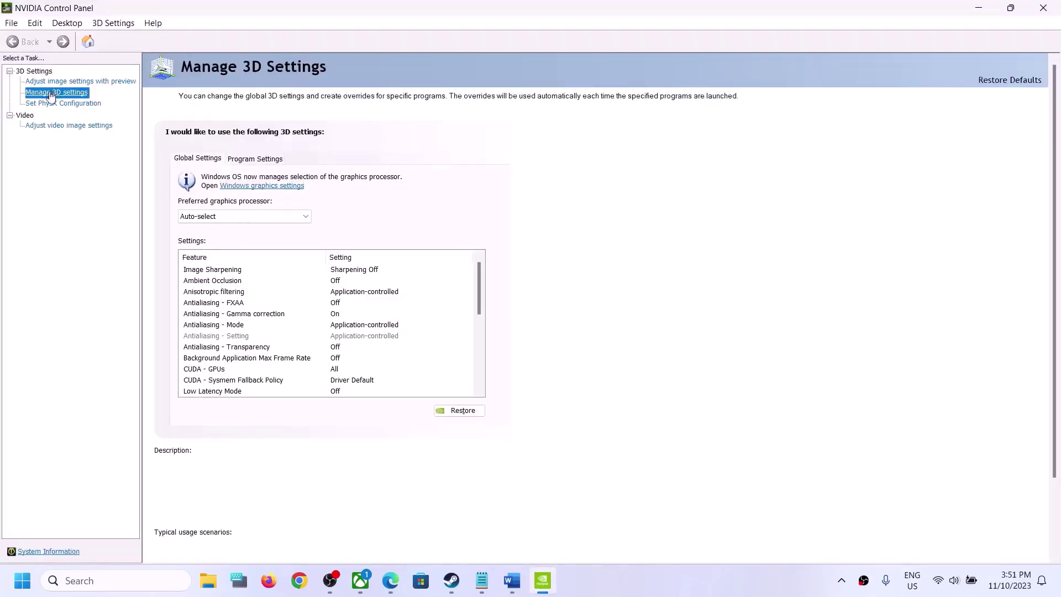
# Set the global Vertical sync setting to Off in Manage 3D settings and apply it
pyautogui.click(51, 95)
pyautogui.scroll(-5, 373, 332)
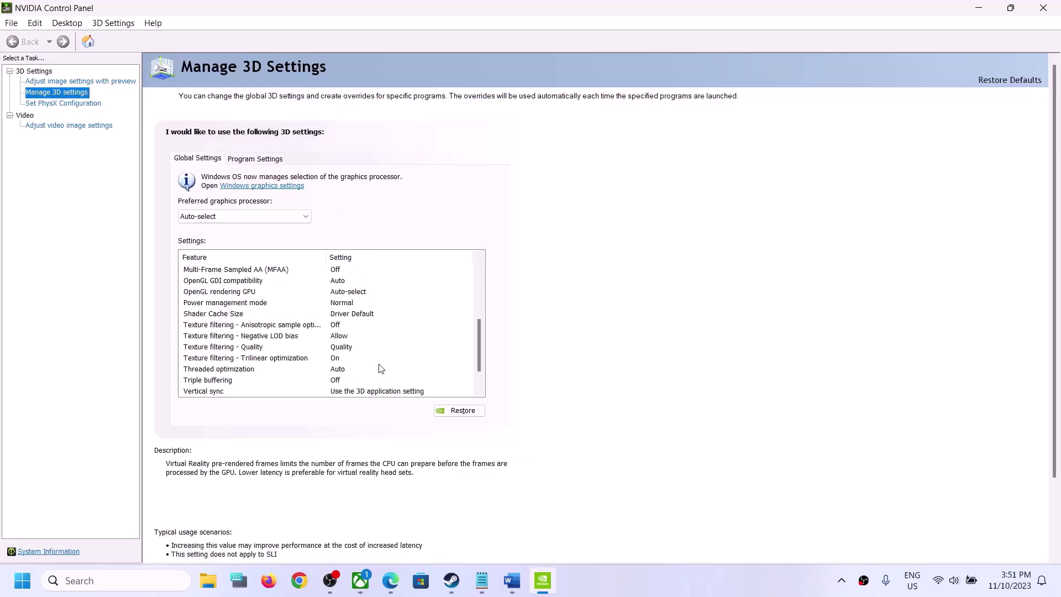
pyautogui.scroll(-1, 380, 369)
pyautogui.click(293, 359)
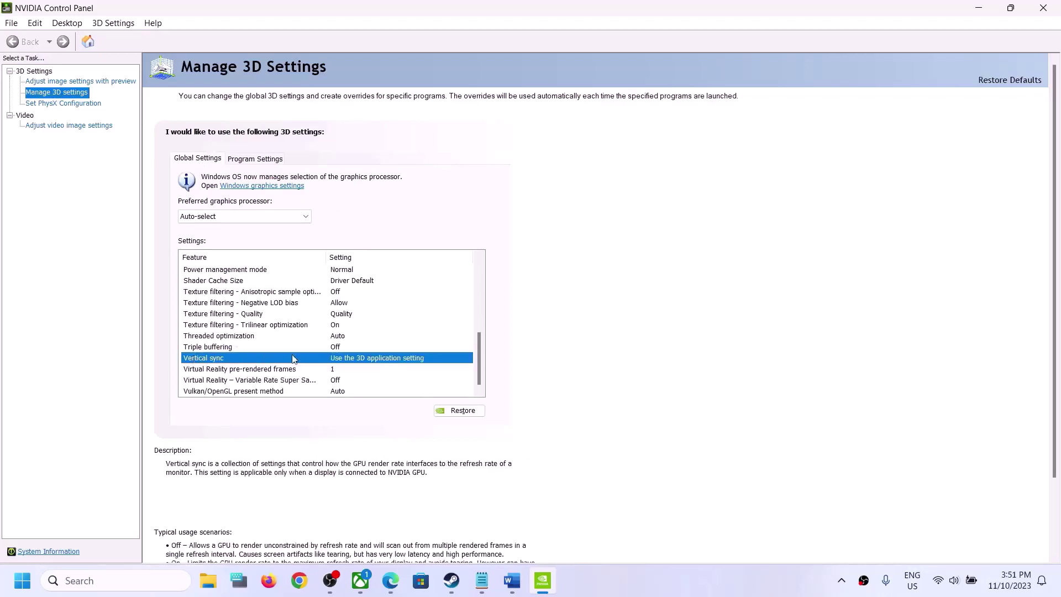
pyautogui.click(433, 360)
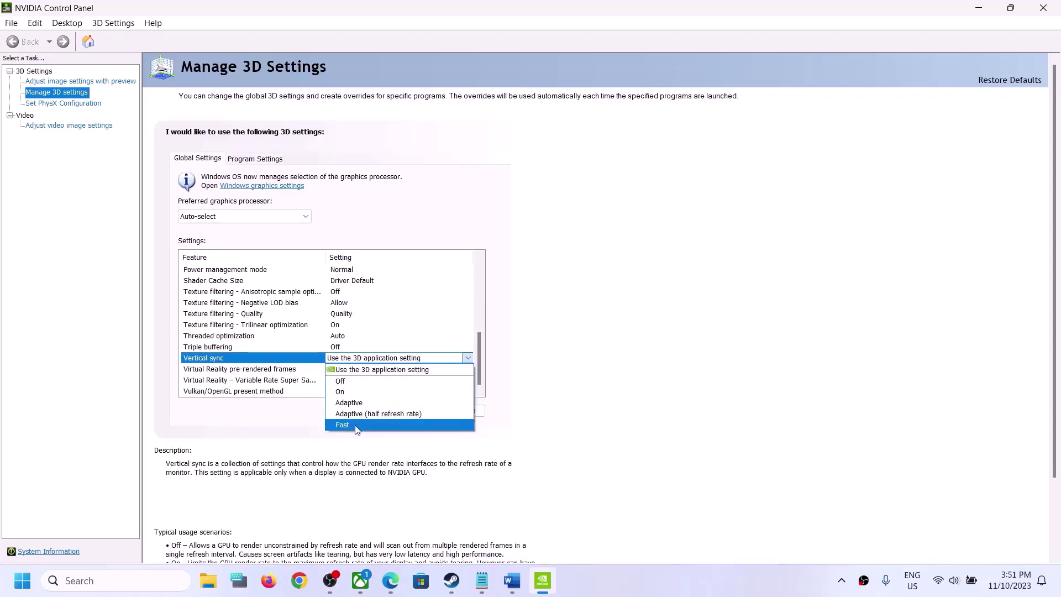
pyautogui.click(349, 382)
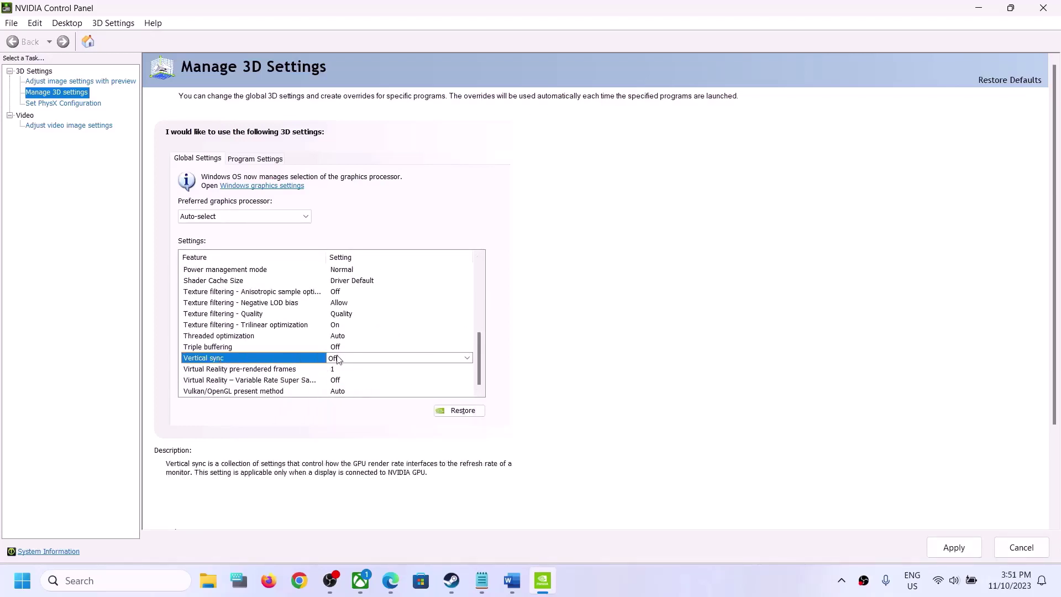
pyautogui.click(961, 552)
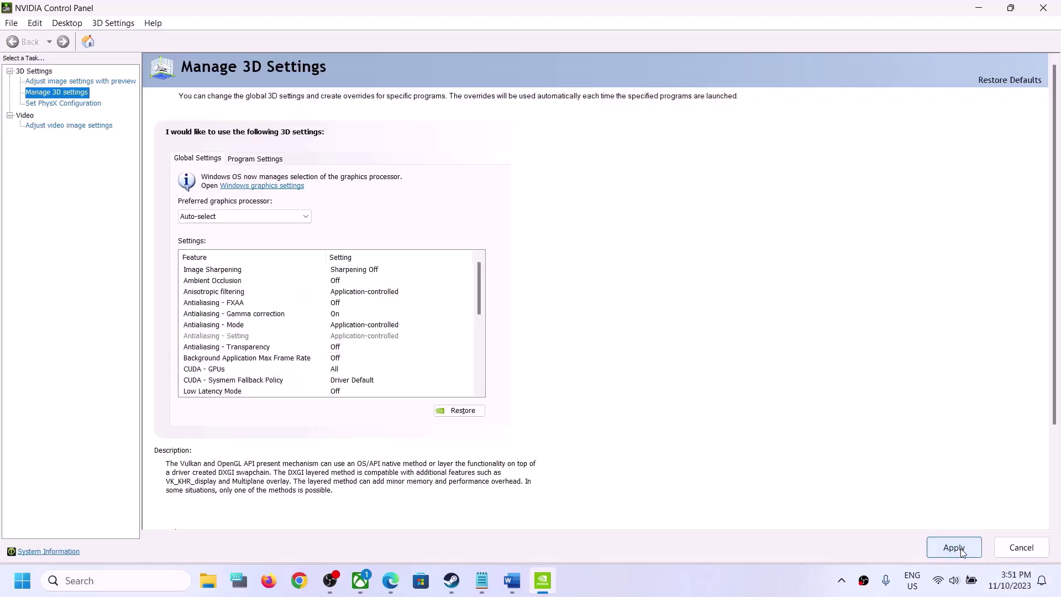
pyautogui.click(456, 581)
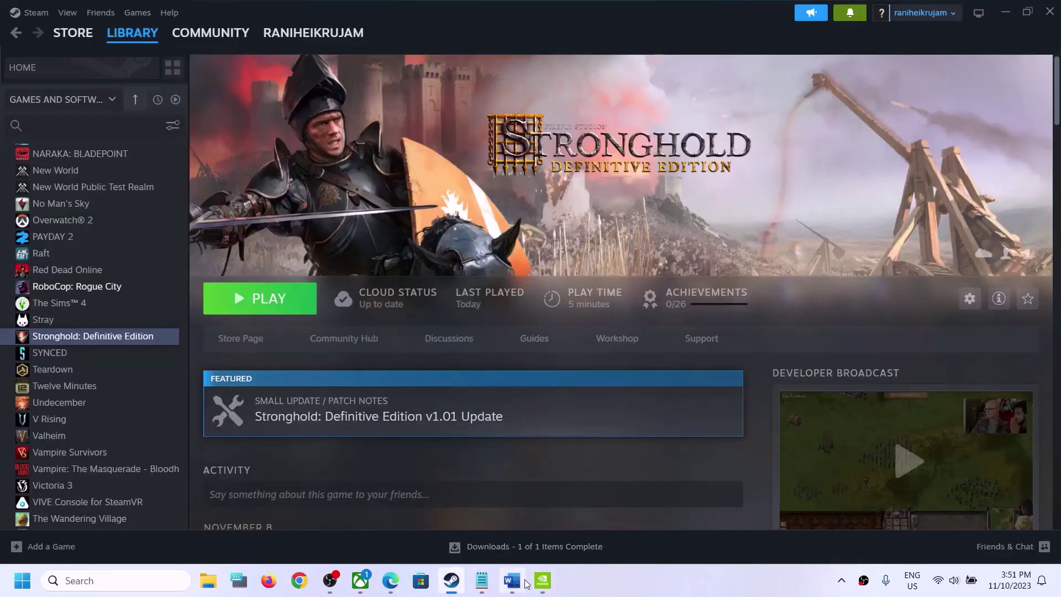
pyautogui.click(543, 581)
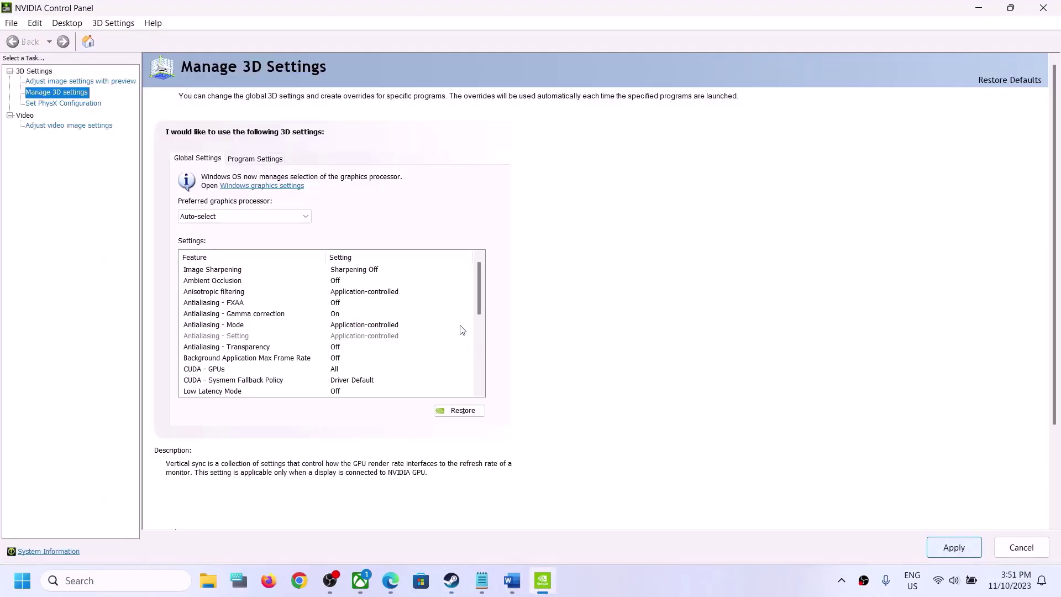
pyautogui.scroll(-7, 463, 331)
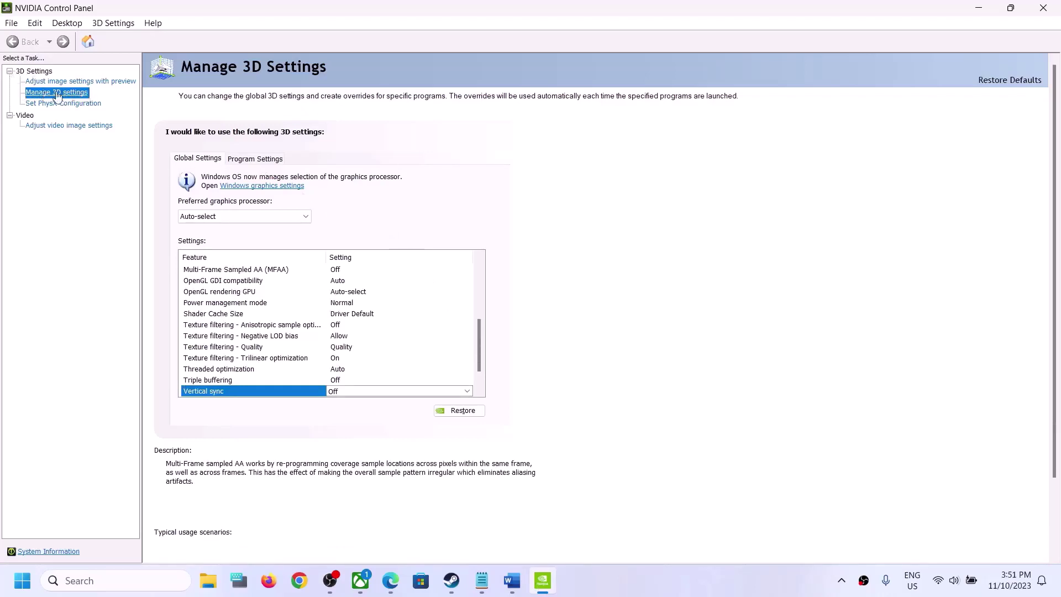
# In Program Settings, start adding a program and open the file browser
pyautogui.click(255, 158)
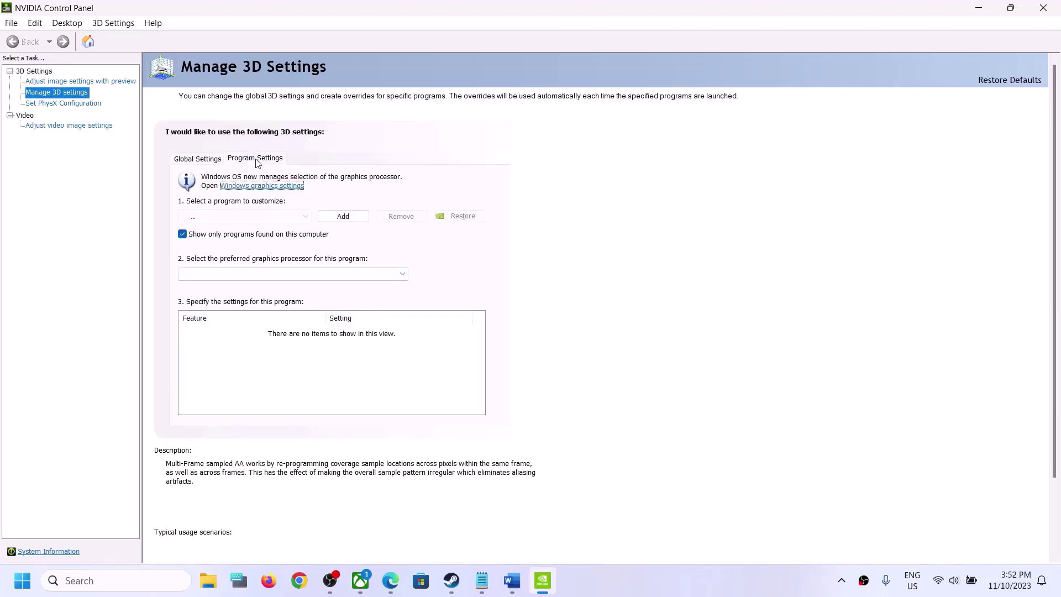
pyautogui.click(357, 218)
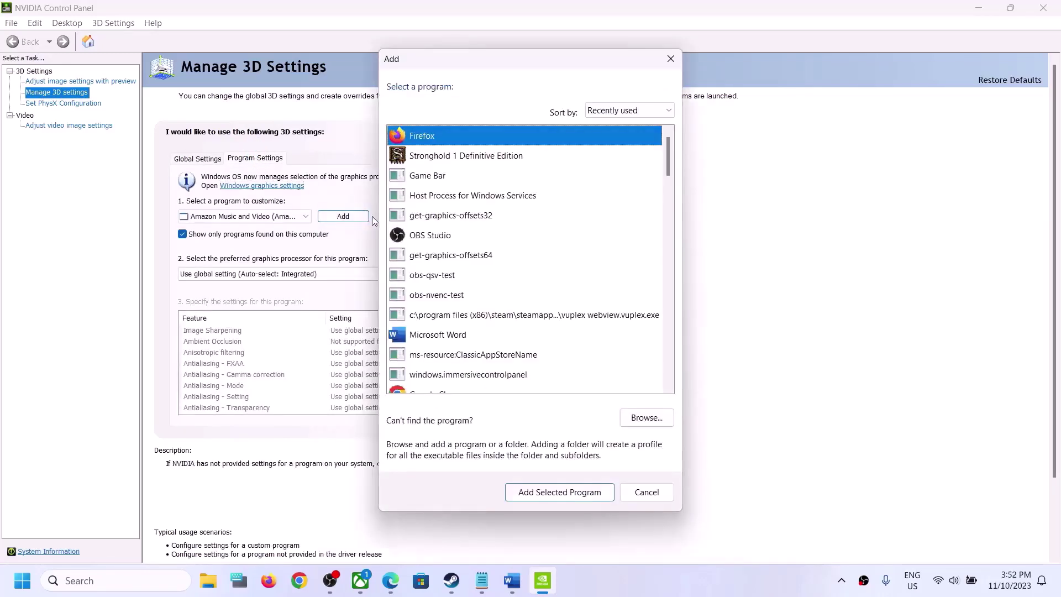
pyautogui.click(449, 156)
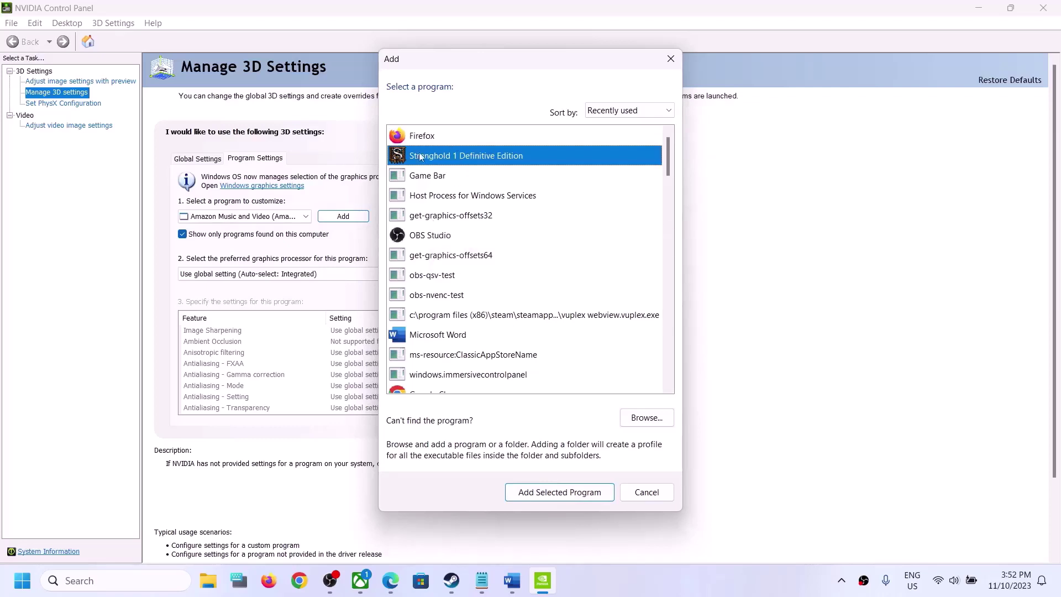
pyautogui.click(647, 417)
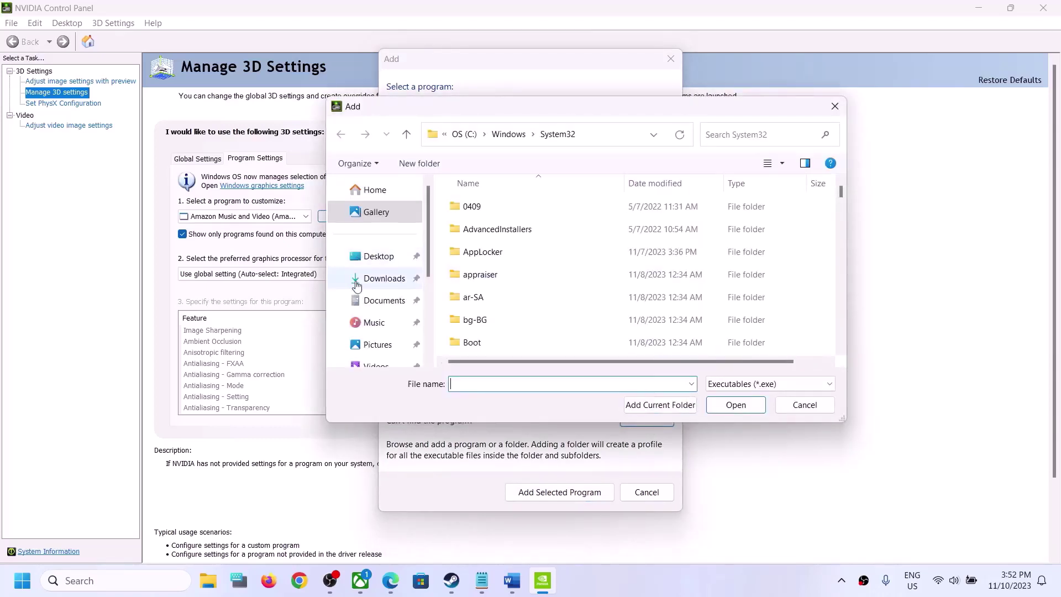
# Browse from This PC into C:\Program Files (x86)\Steam
pyautogui.scroll(-3, 359, 293)
pyautogui.click(381, 299)
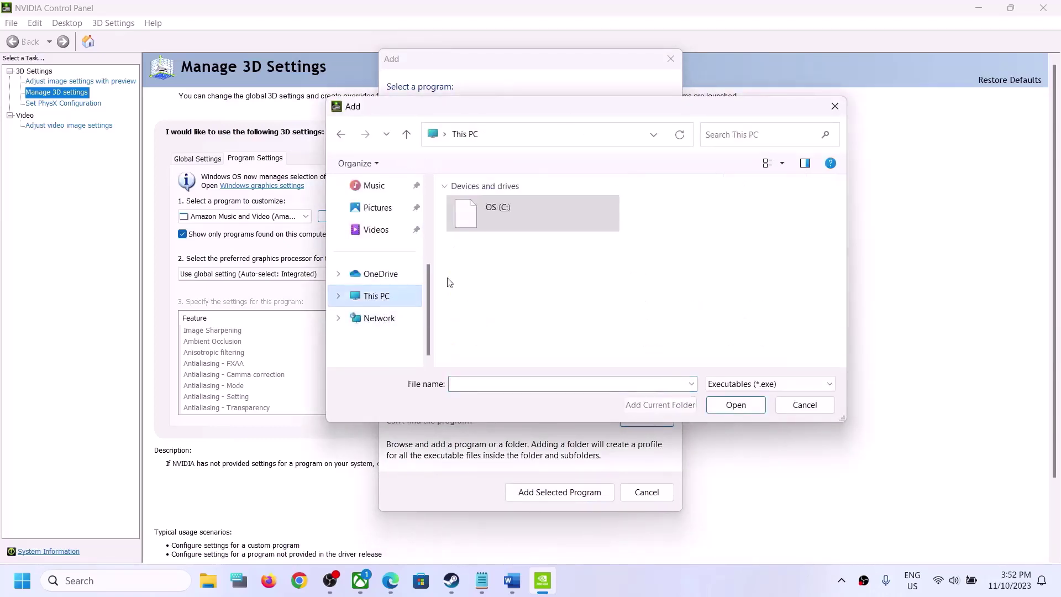
pyautogui.doubleClick(524, 226)
pyautogui.scroll(-5, 522, 260)
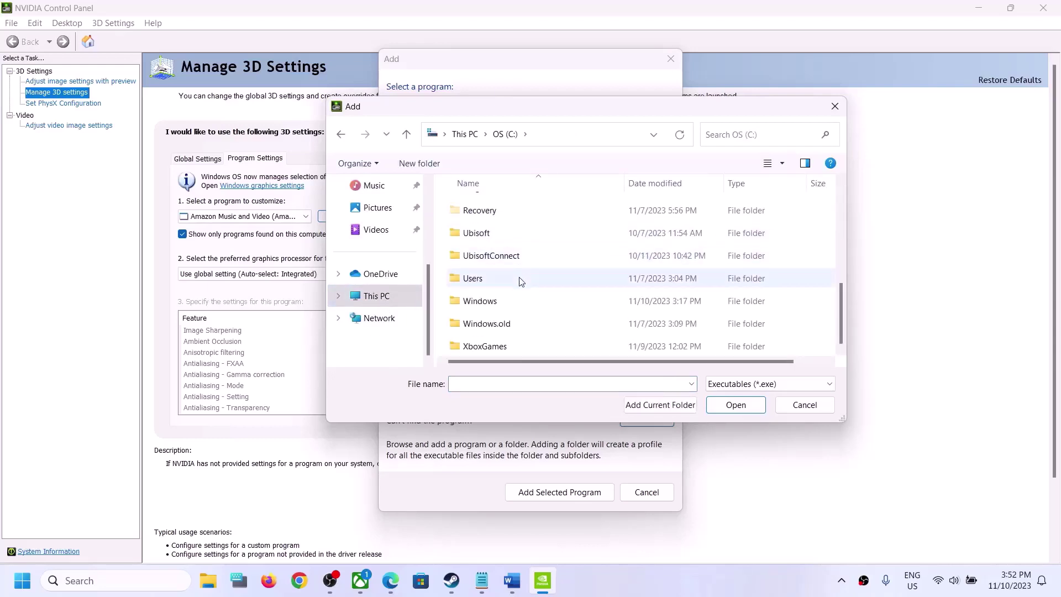
pyautogui.scroll(3, 519, 317)
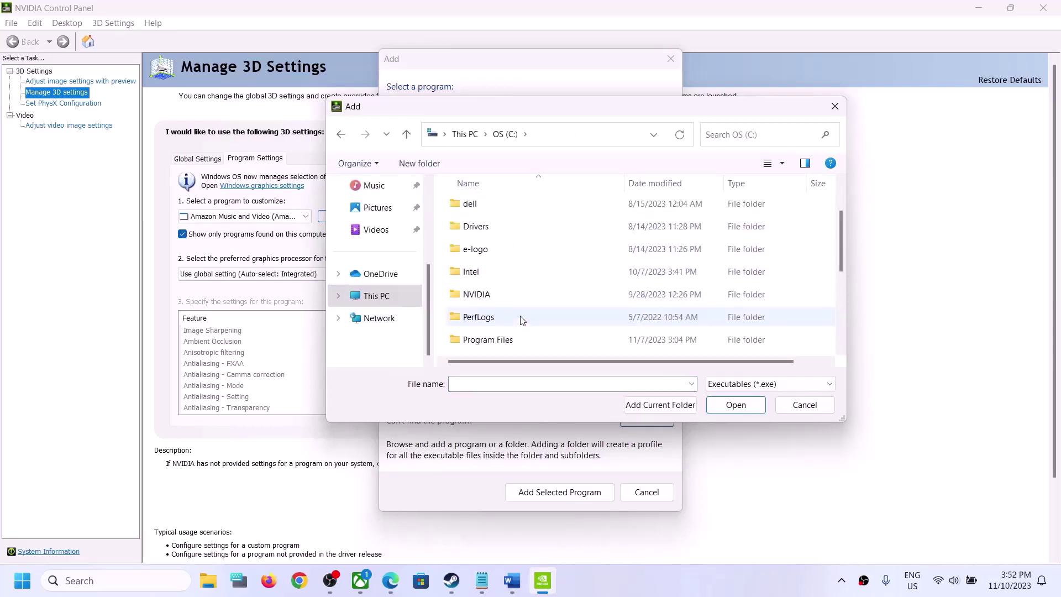
pyautogui.scroll(-1, 511, 320)
pyautogui.doubleClick(508, 303)
pyautogui.scroll(-5, 509, 296)
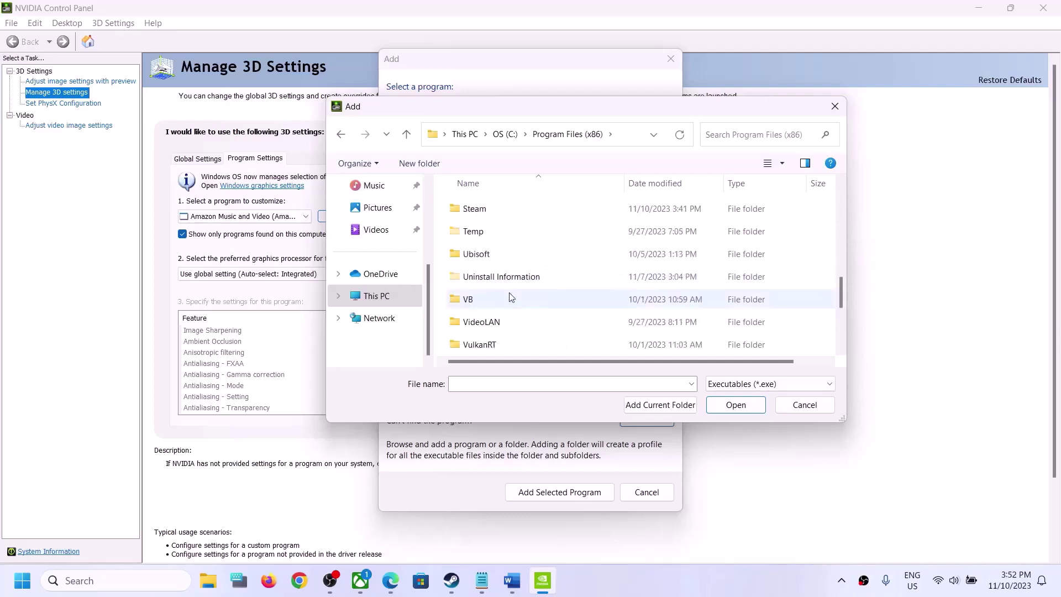
pyautogui.doubleClick(481, 209)
# Open steamapps\common\Stronghold Definitive Edition and select the Stronghold 1 Definitive Edition executable
pyautogui.scroll(-2, 505, 288)
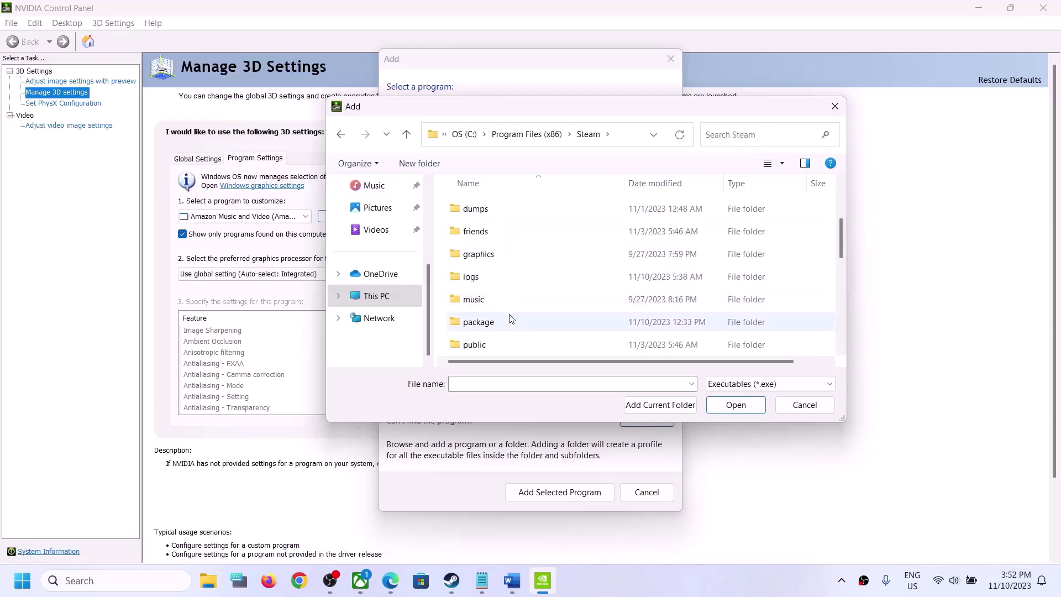
pyautogui.scroll(-2, 503, 276)
pyautogui.doubleClick(492, 299)
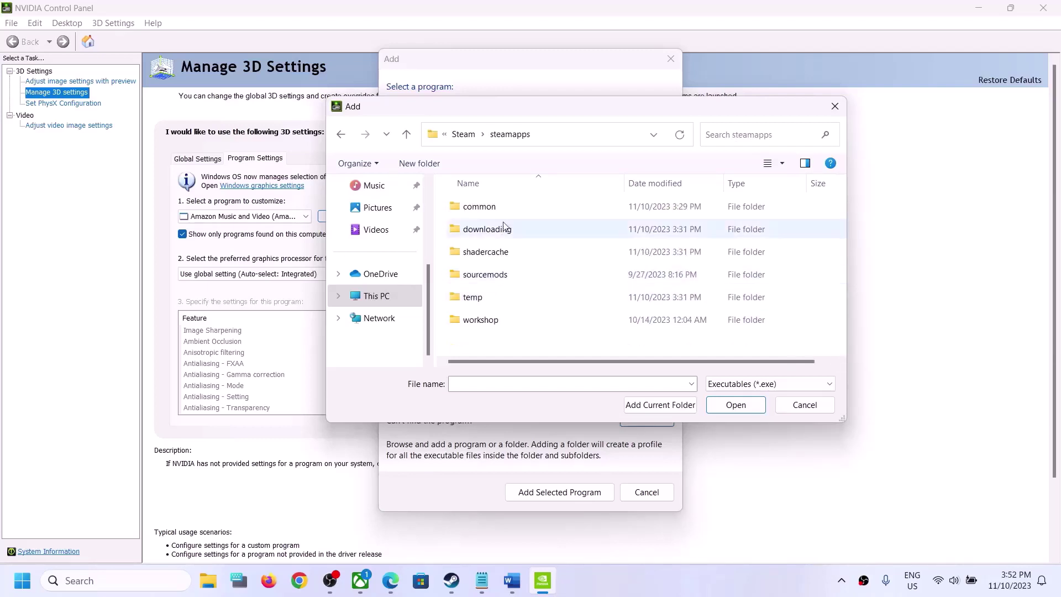
pyautogui.doubleClick(497, 208)
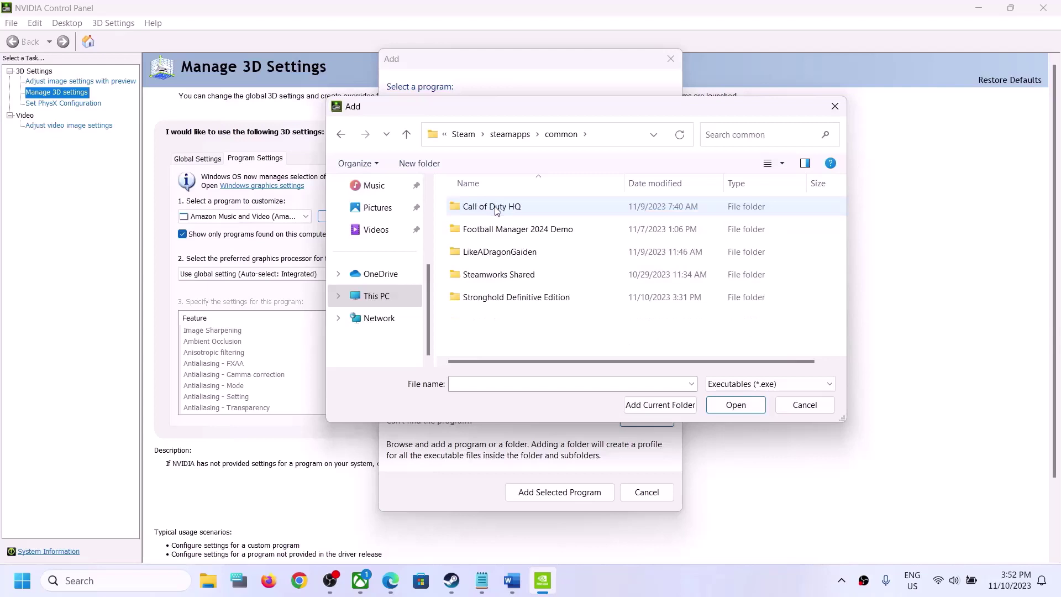
pyautogui.doubleClick(514, 298)
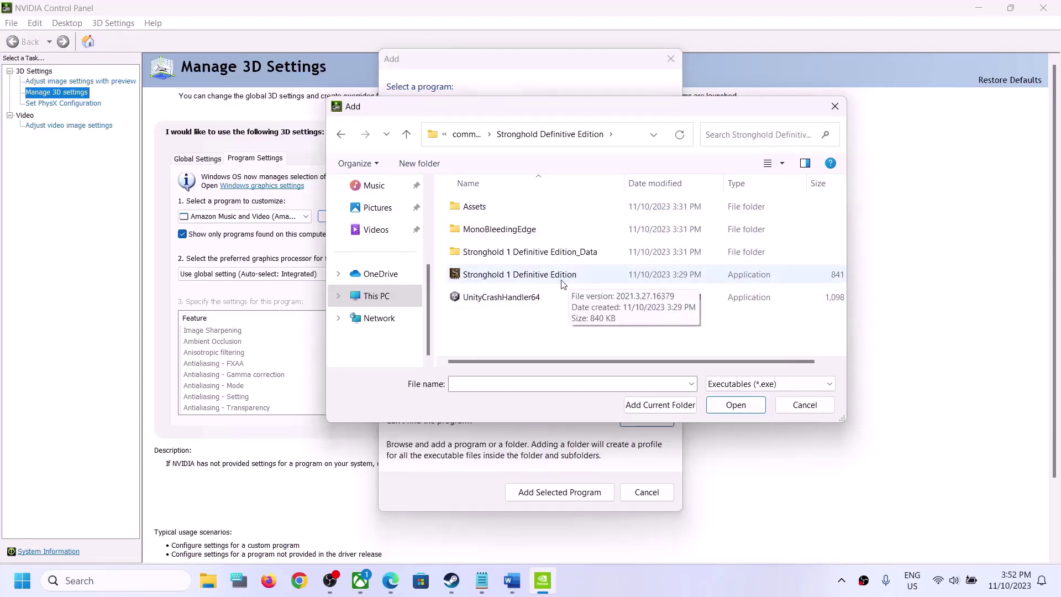
pyautogui.click(490, 282)
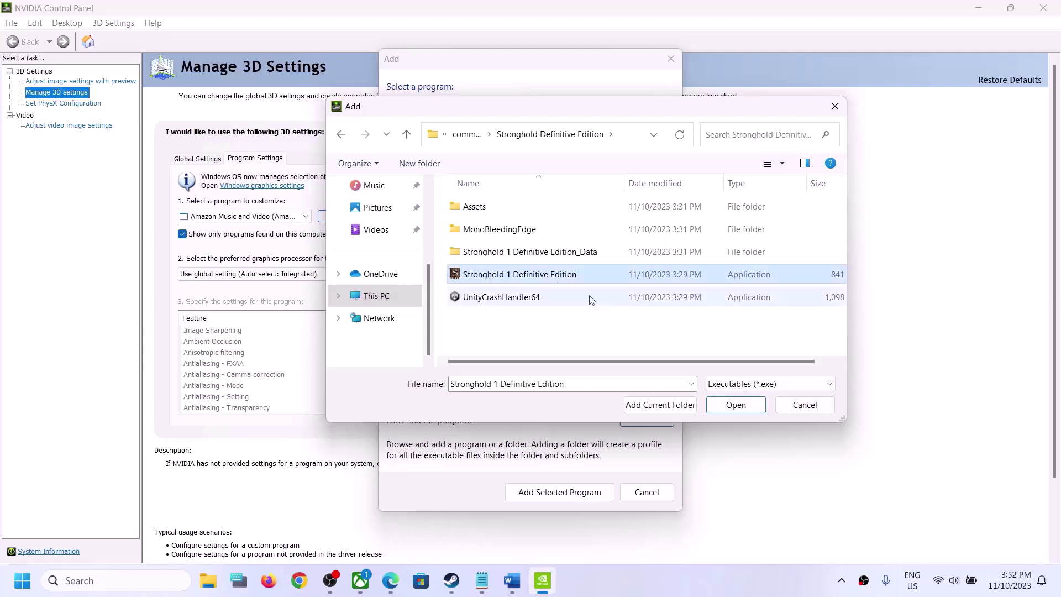
# Add the Stronghold executable and set its preferred graphics processor to High-performance NVIDIA processor
pyautogui.click(747, 413)
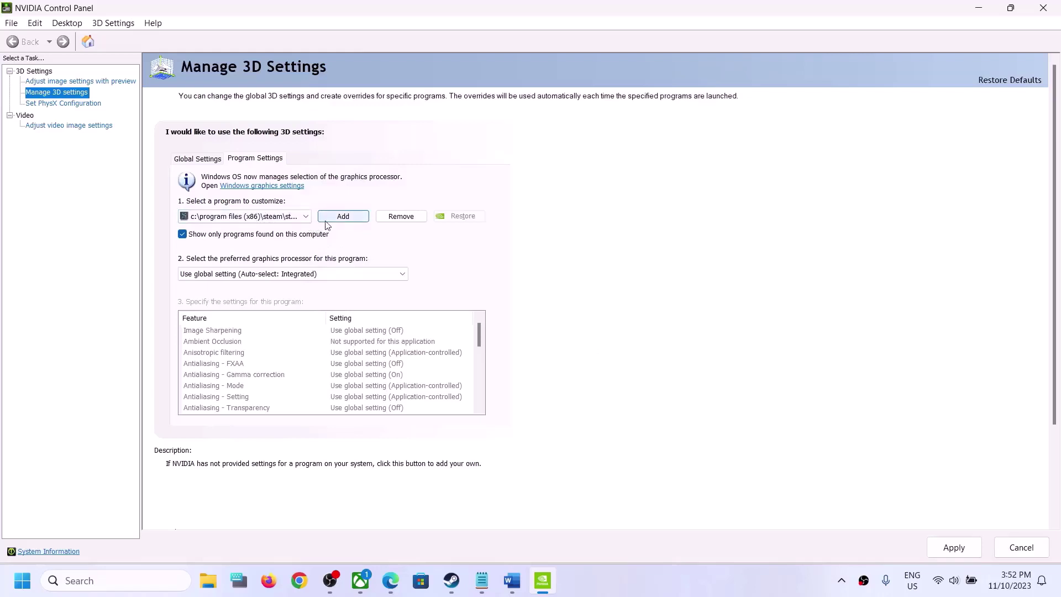
pyautogui.click(313, 275)
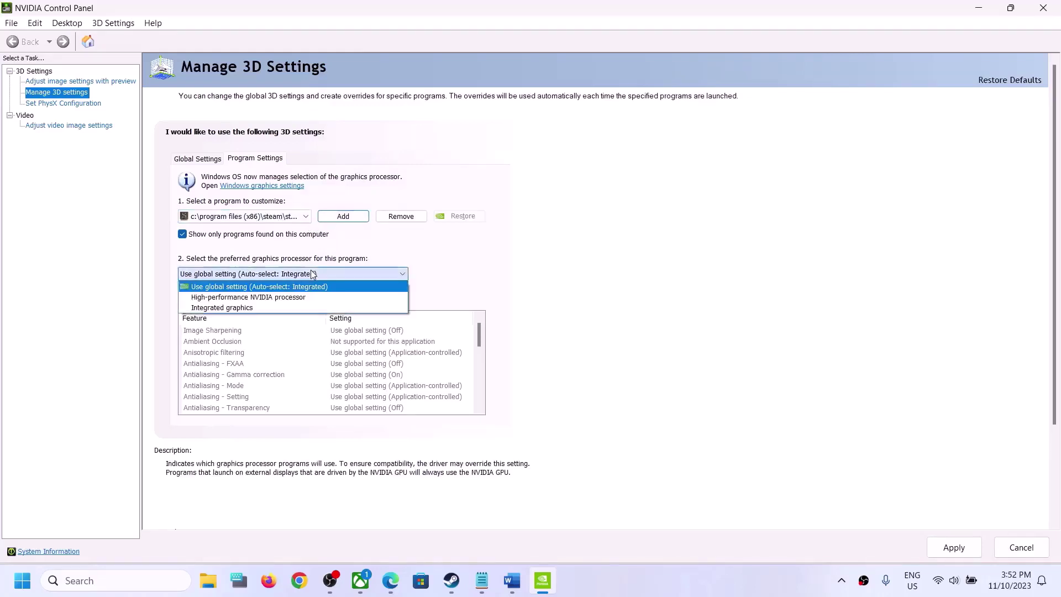
pyautogui.click(247, 302)
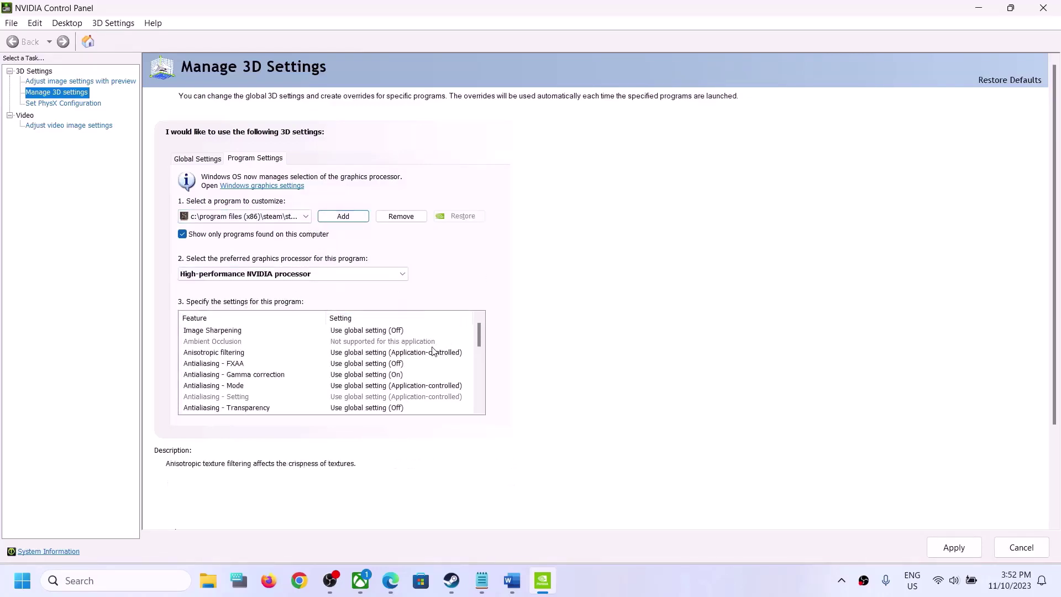
# Set this program's Vertical sync override to Off
pyautogui.scroll(-10, 430, 374)
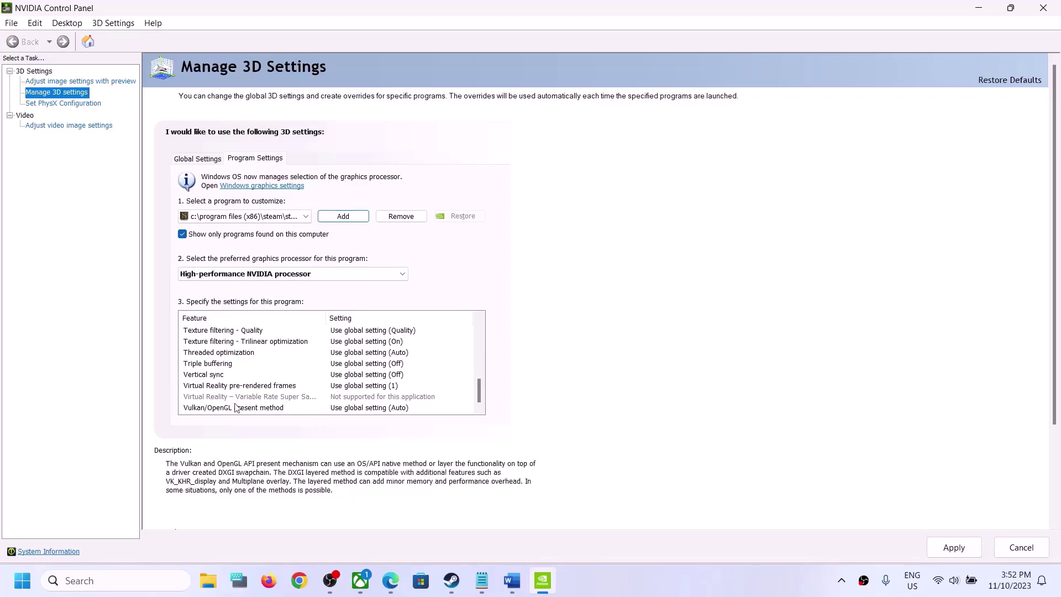
pyautogui.click(200, 376)
pyautogui.click(406, 376)
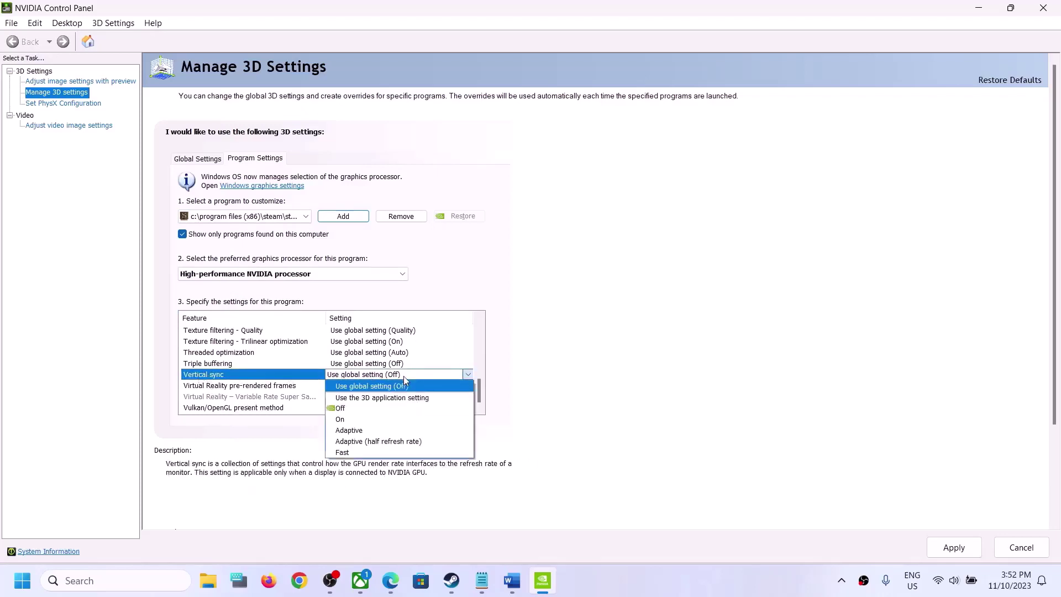
pyautogui.click(357, 409)
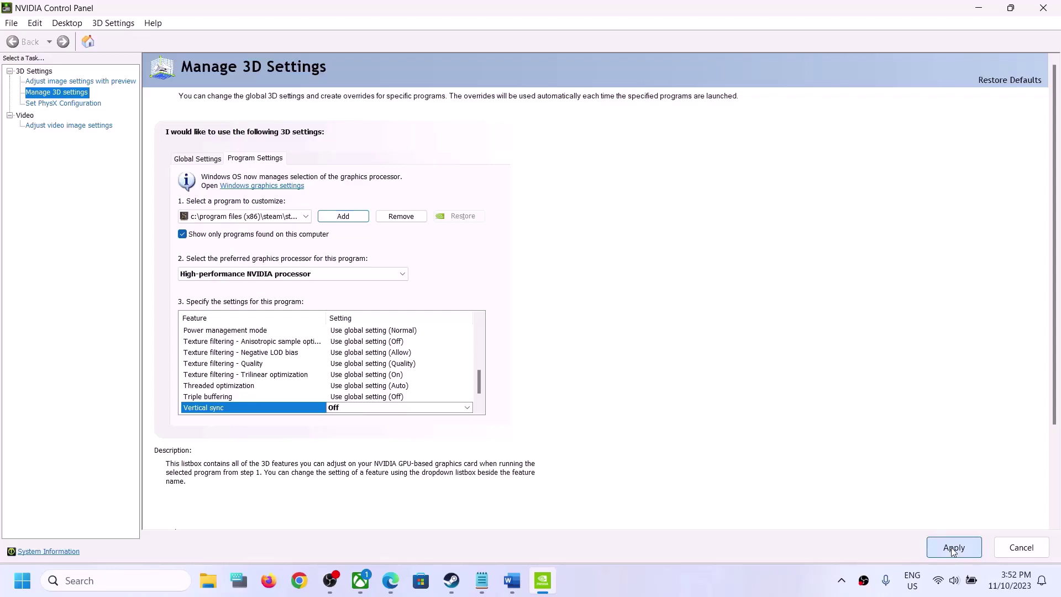
# Bring the Word fix notes to the front and select the Step 2 heading
pyautogui.click(465, 587)
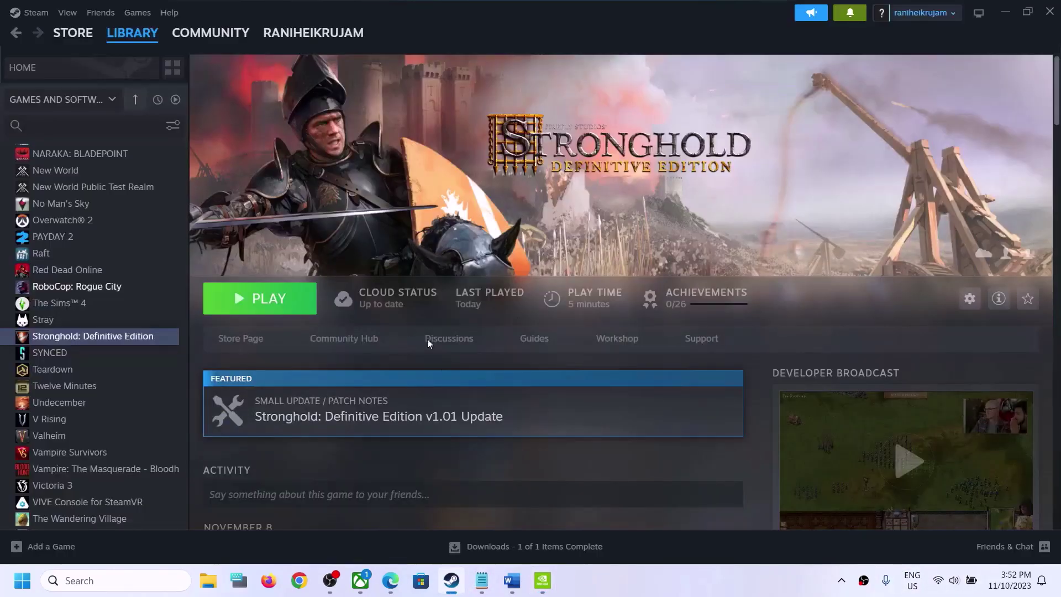
pyautogui.click(514, 581)
pyautogui.moveTo(666, 275); pyautogui.dragTo(28, 299)
# In Step 3, select the N versions sentence and the Media Feature Pack support link
pyautogui.scroll(-2, 295, 359)
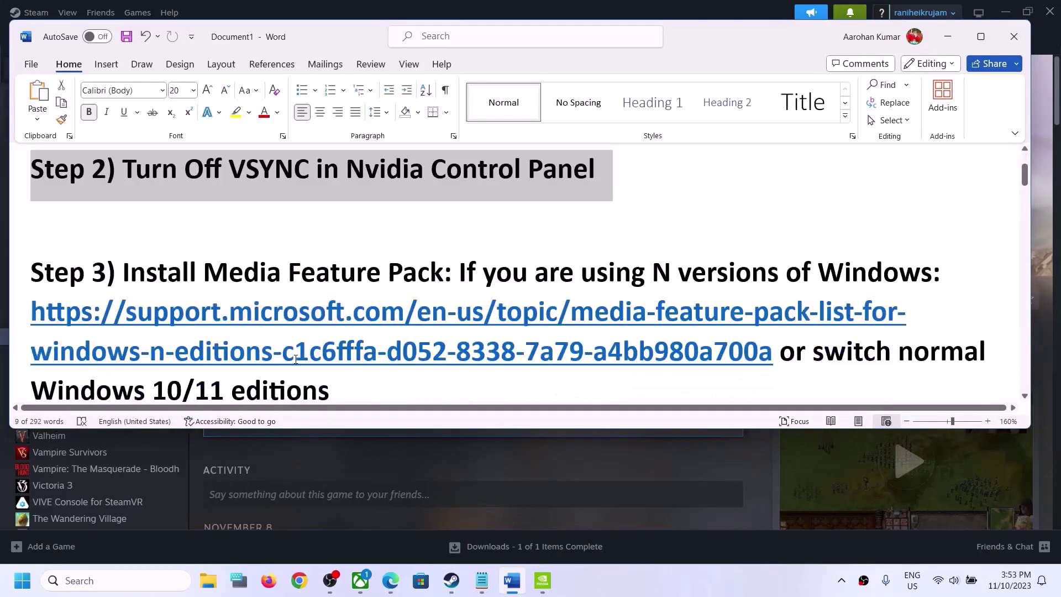
pyautogui.moveTo(121, 273); pyautogui.dragTo(910, 272)
pyautogui.click(489, 274)
pyautogui.click(651, 273)
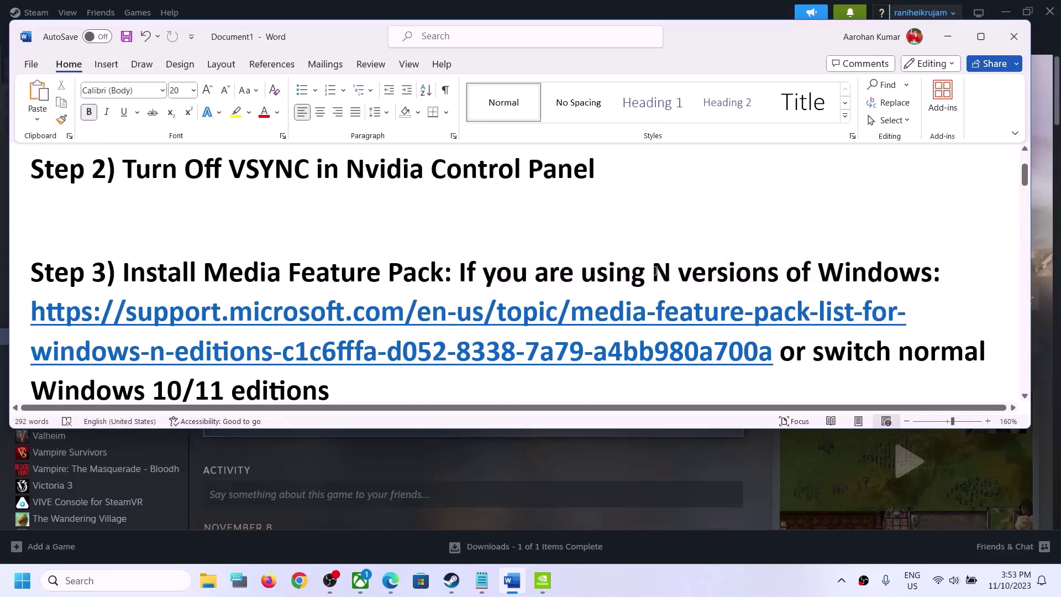
pyautogui.moveTo(653, 273); pyautogui.dragTo(767, 271)
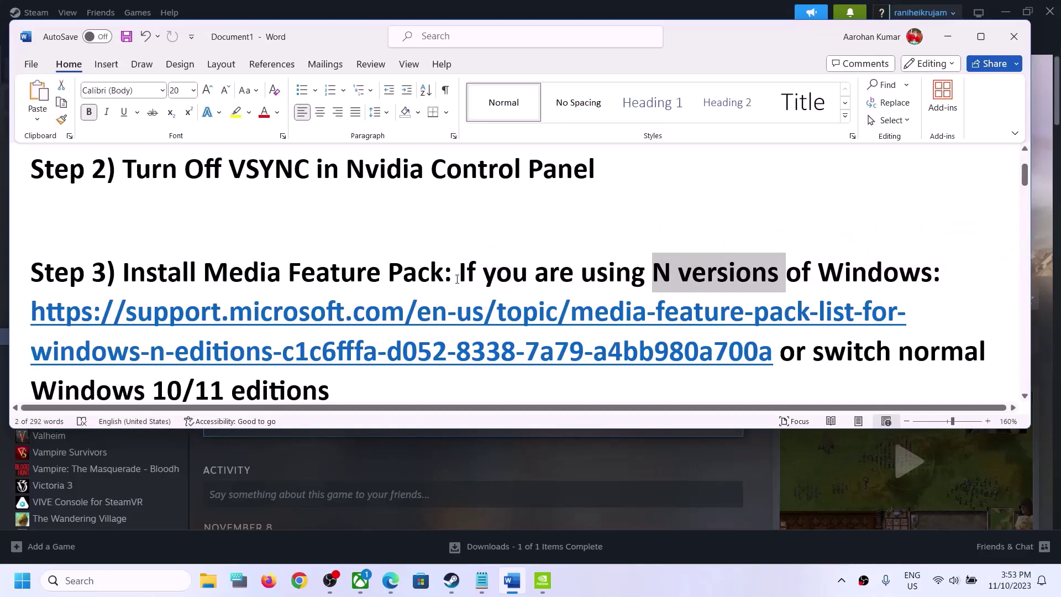
pyautogui.moveTo(462, 273); pyautogui.dragTo(933, 274)
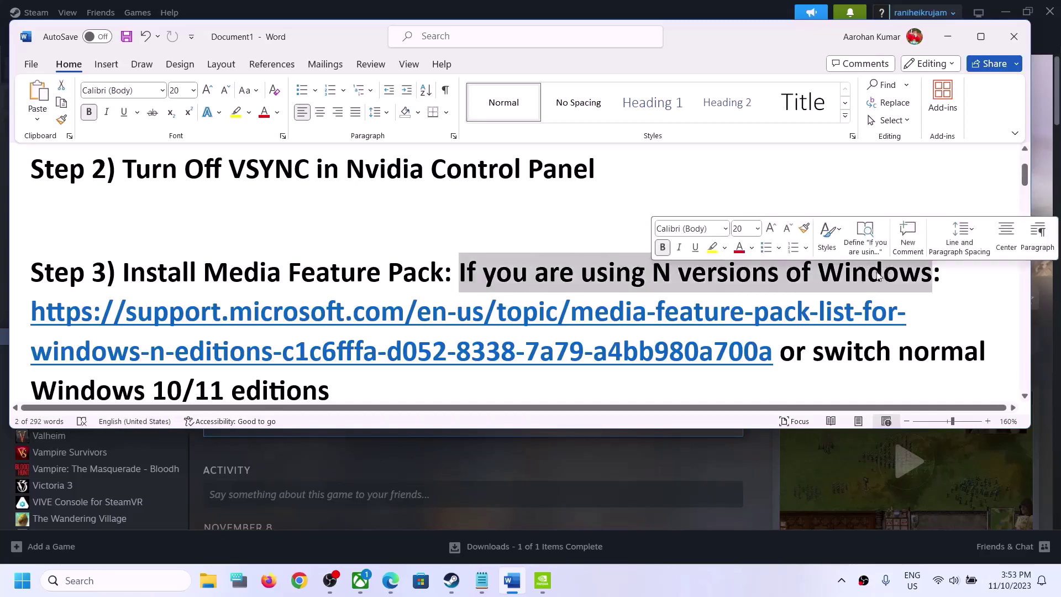
pyautogui.moveTo(772, 351); pyautogui.dragTo(32, 317)
pyautogui.hotkey('ctrl', 'c')
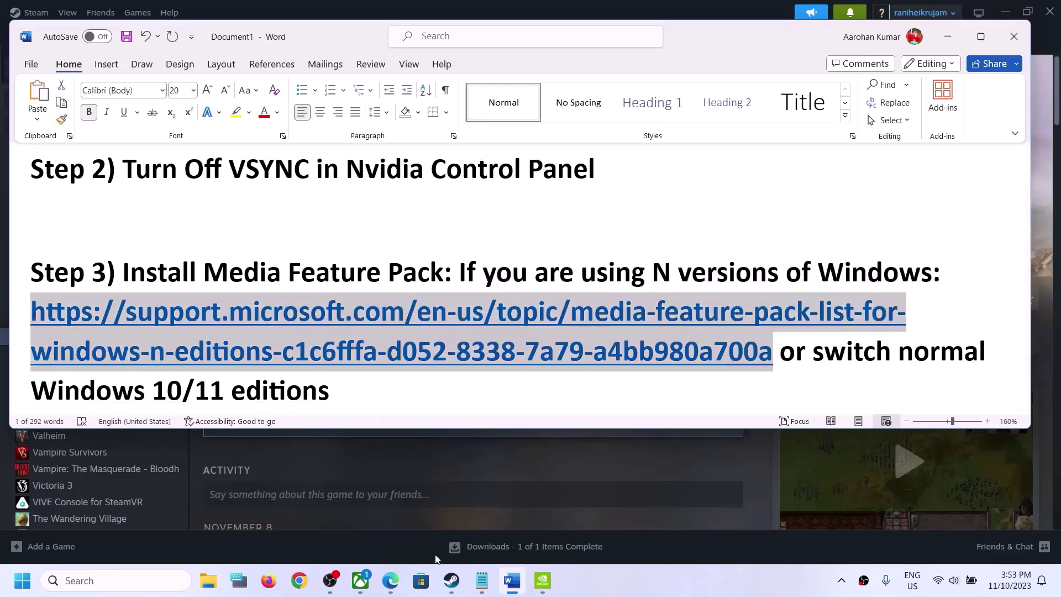
# Load the pasted Media Feature Pack support link in Chrome and highlight the Windows 11 N instructions label
pyautogui.click(299, 580)
pyautogui.hotkey('ctrl', 'v')
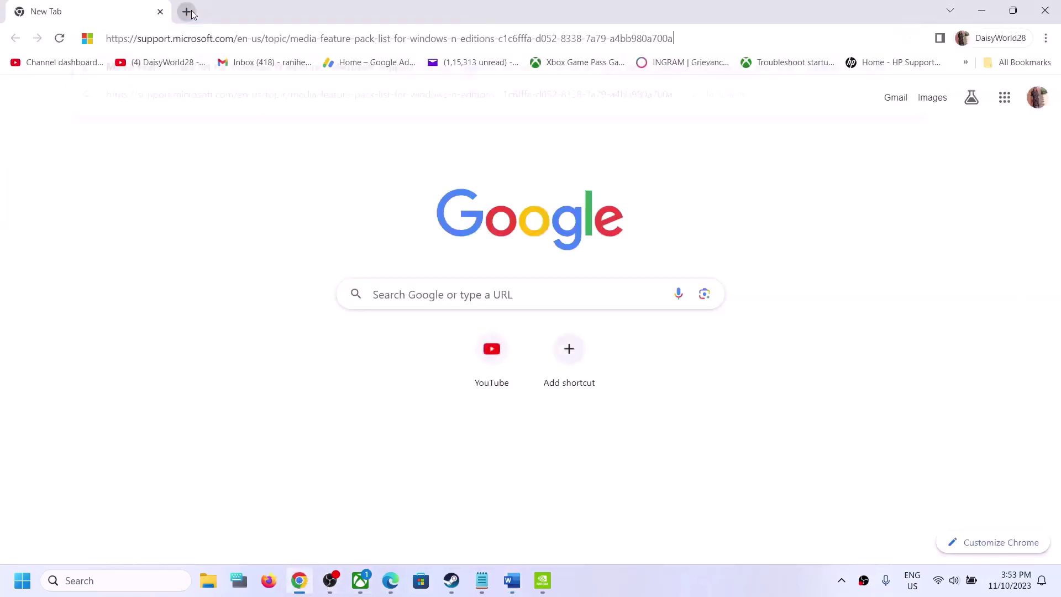
pyautogui.press('Return')
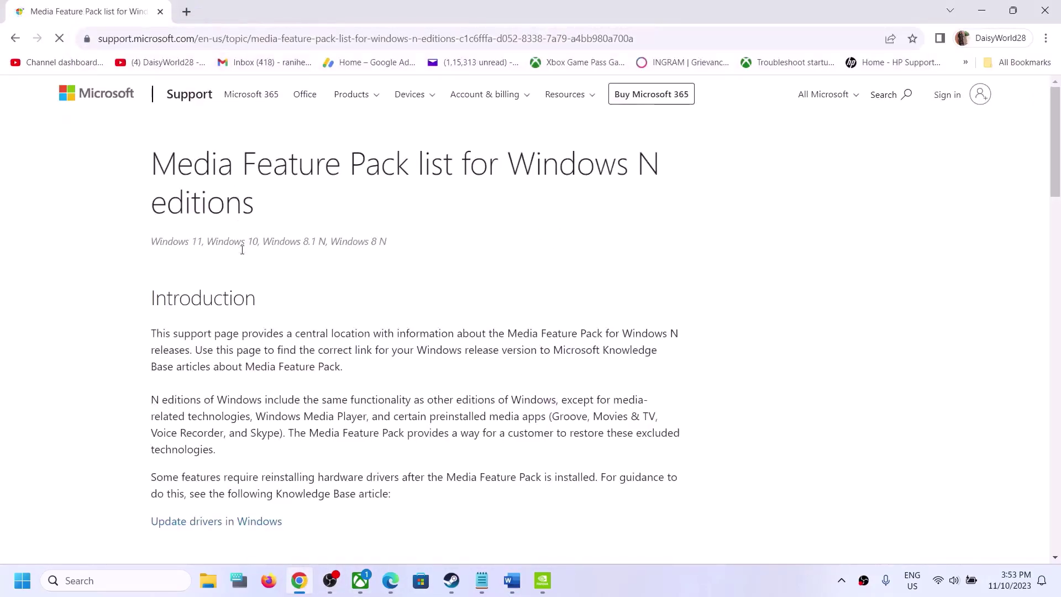
pyautogui.scroll(-10, 336, 345)
pyautogui.scroll(1, 336, 345)
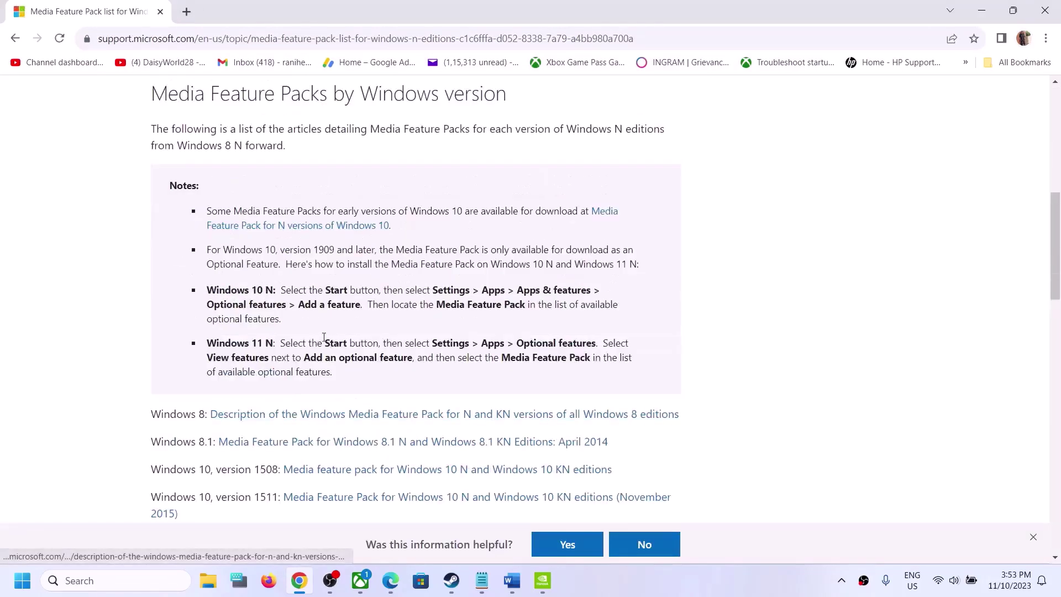
pyautogui.moveTo(204, 345); pyautogui.dragTo(272, 351)
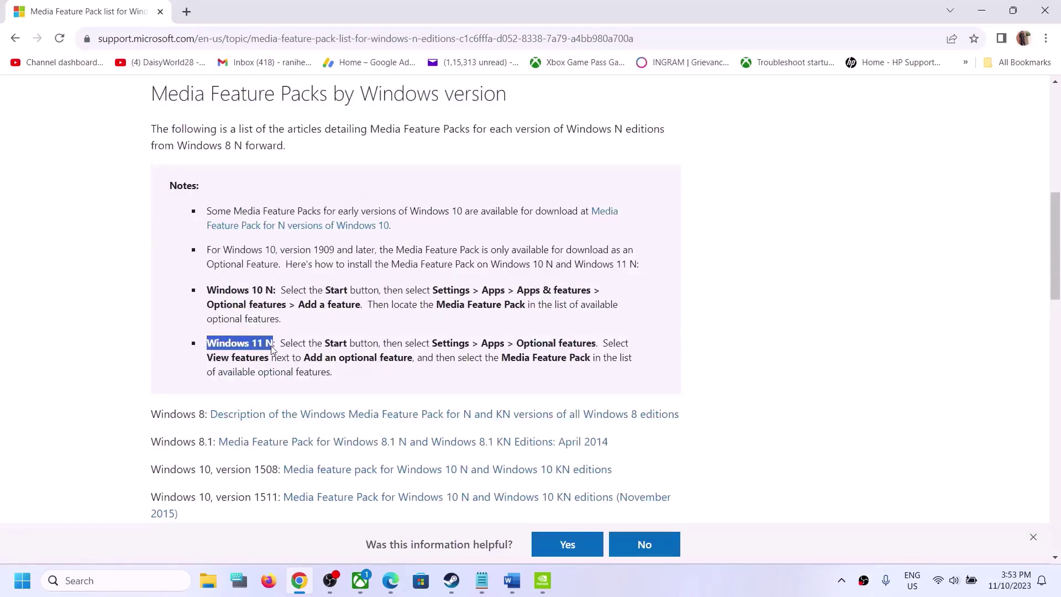
pyautogui.click(272, 345)
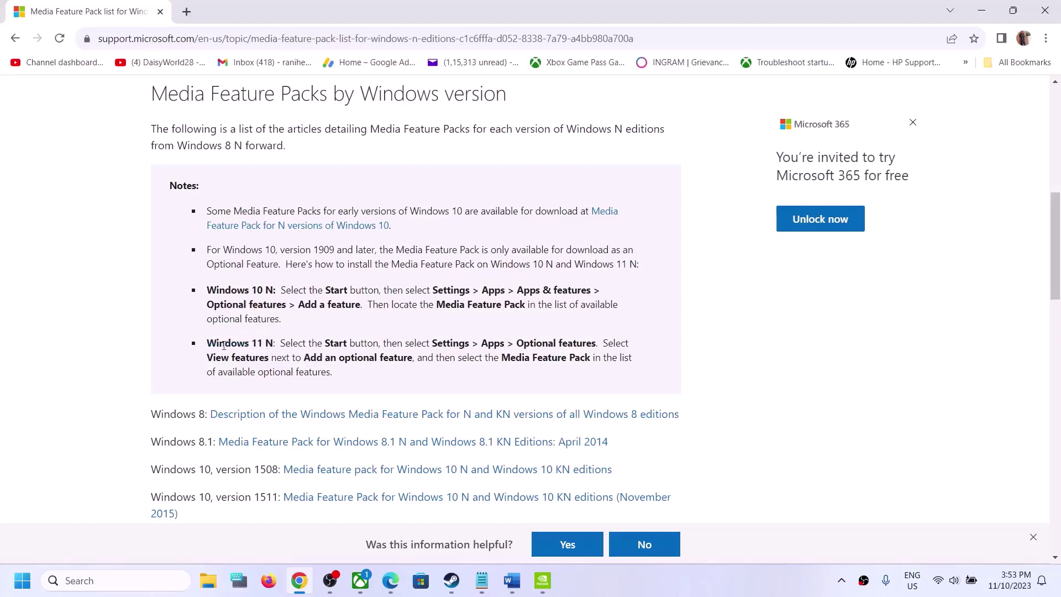
pyautogui.moveTo(205, 346); pyautogui.dragTo(278, 346)
# Open Windows Settings to Apps > Optional features
pyautogui.click(22, 581)
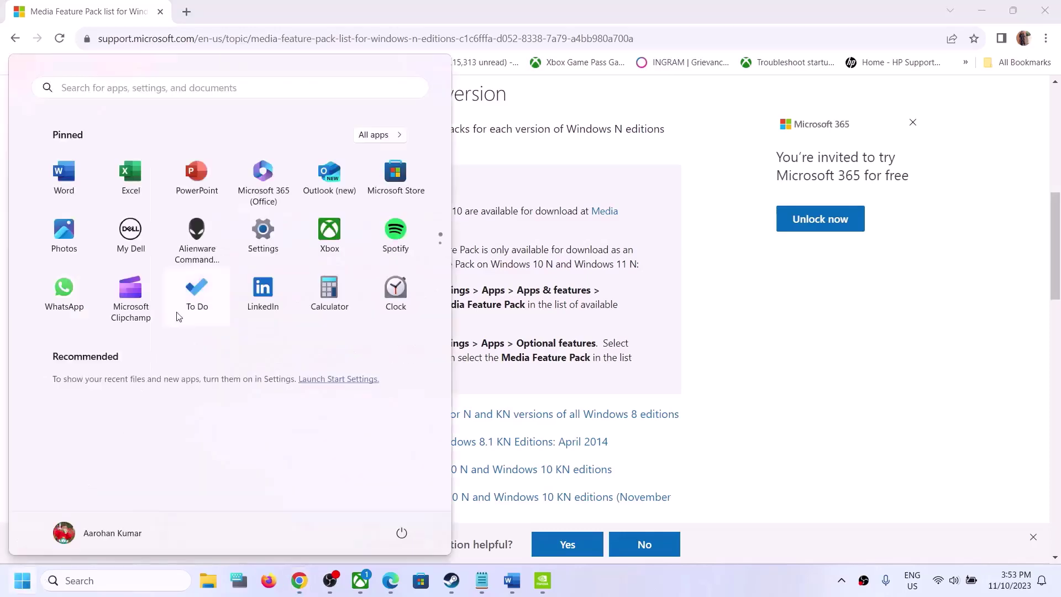
pyautogui.click(262, 252)
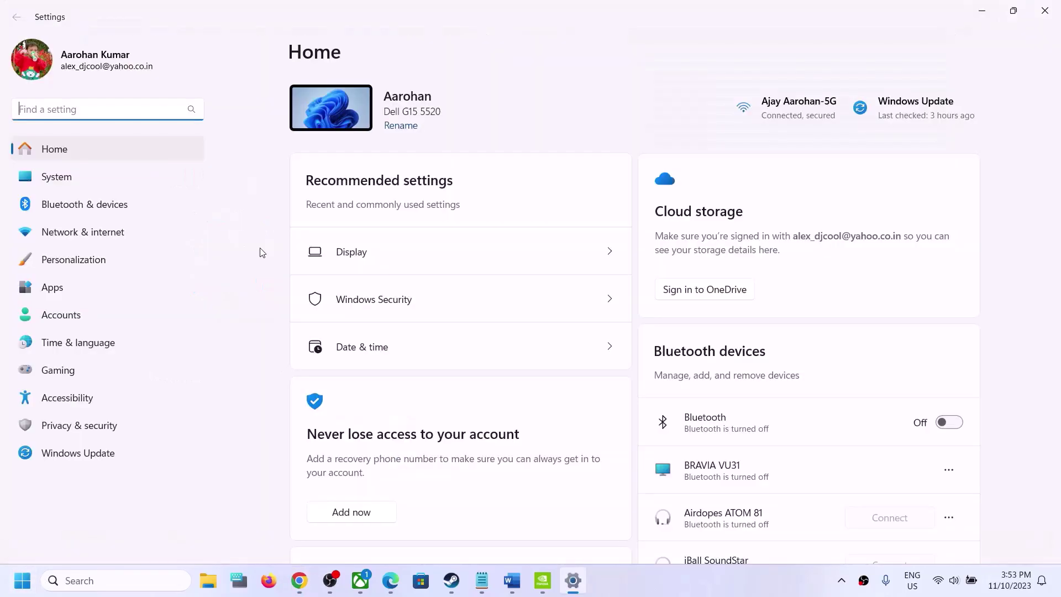
pyautogui.click(85, 288)
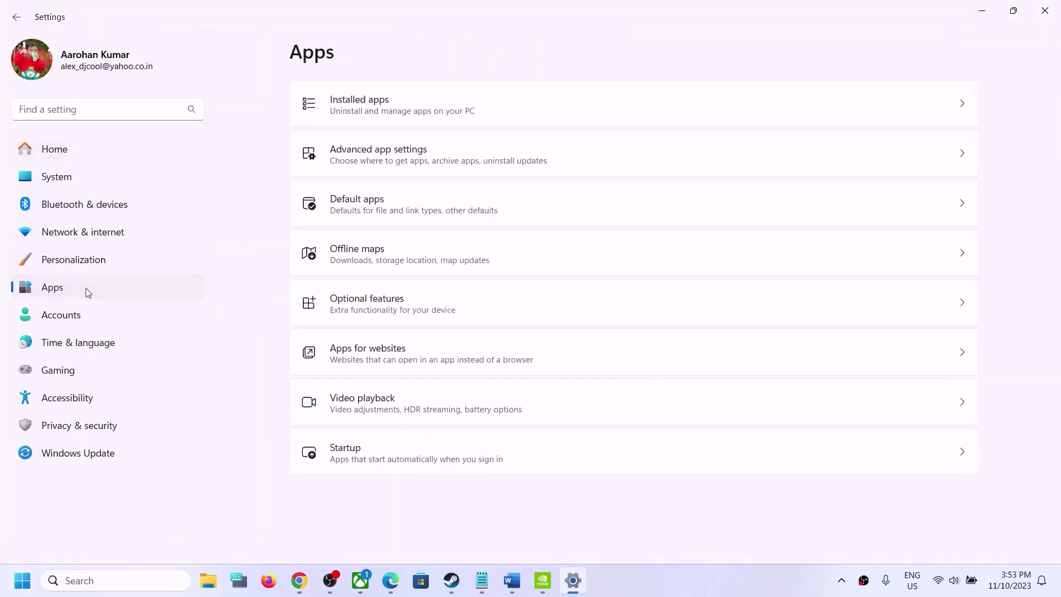
pyautogui.click(398, 303)
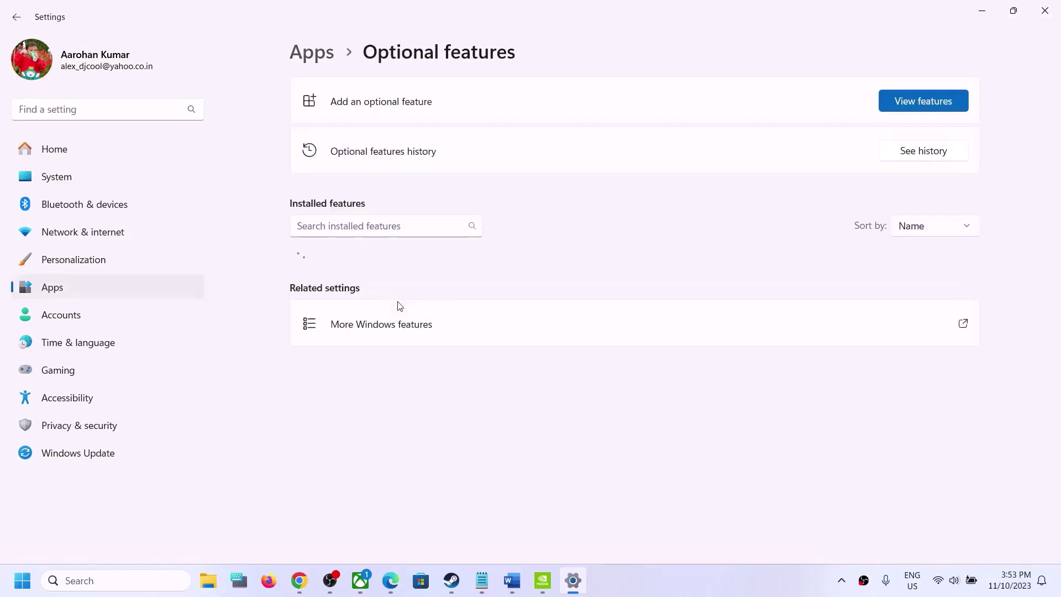
# Search the optional features to add for 'media feature pack'
pyautogui.click(927, 99)
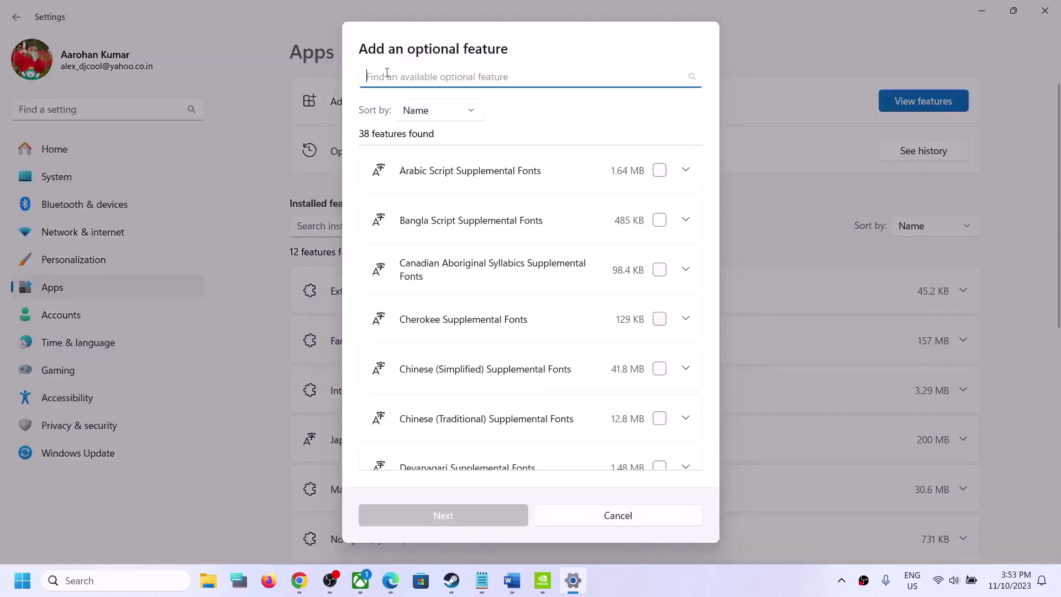
pyautogui.write('media f')
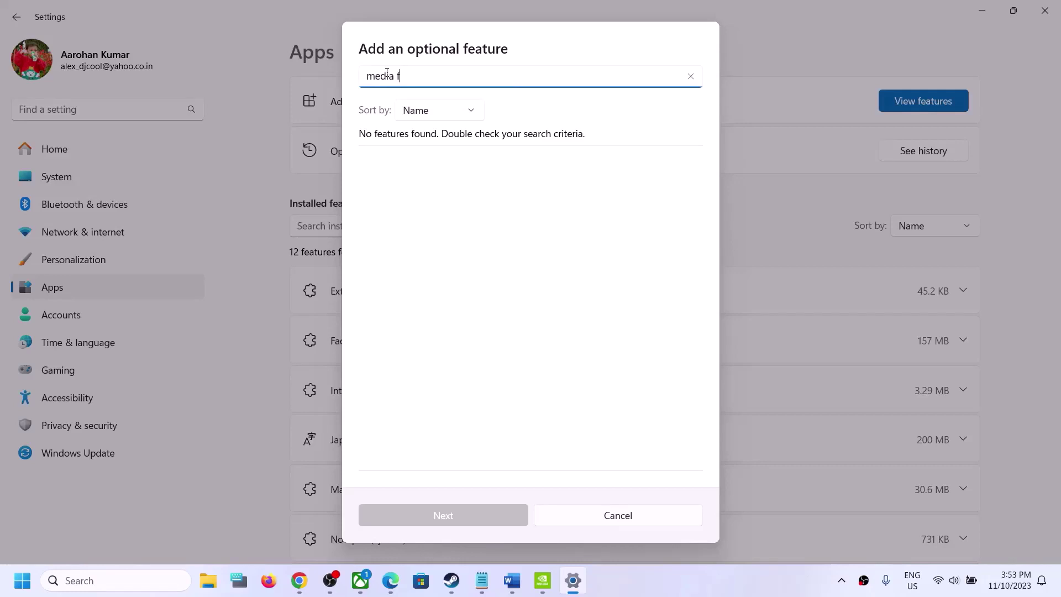
pyautogui.write('eature pack')
pyautogui.moveTo(473, 76); pyautogui.dragTo(359, 78)
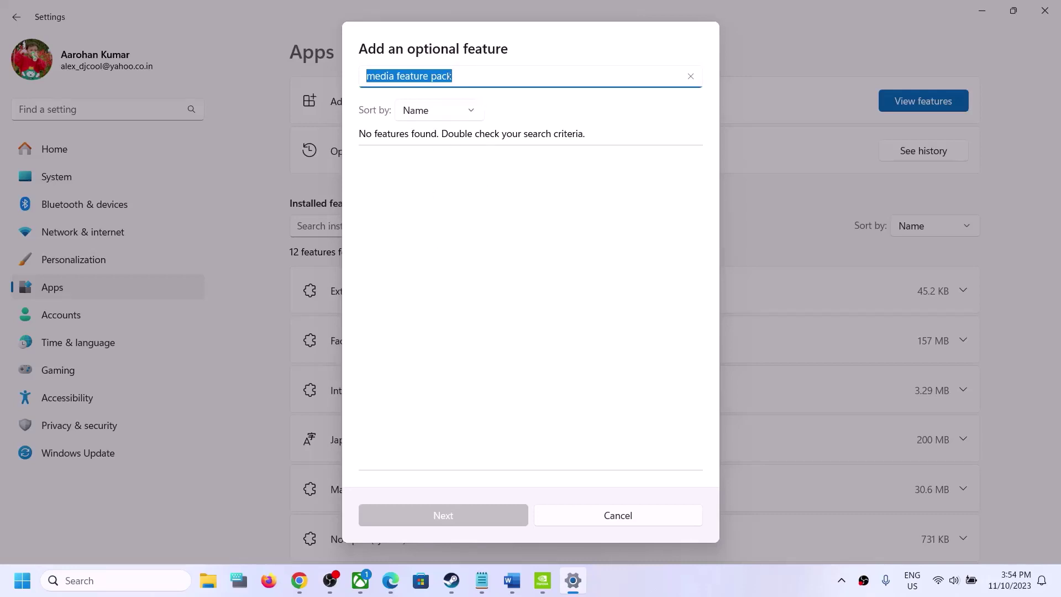
pyautogui.tripleClick(471, 76)
# Cancel adding a feature, highlight Chrome's Windows 10 N Media Feature Pack steps, then bring Steam forward
pyautogui.click(613, 522)
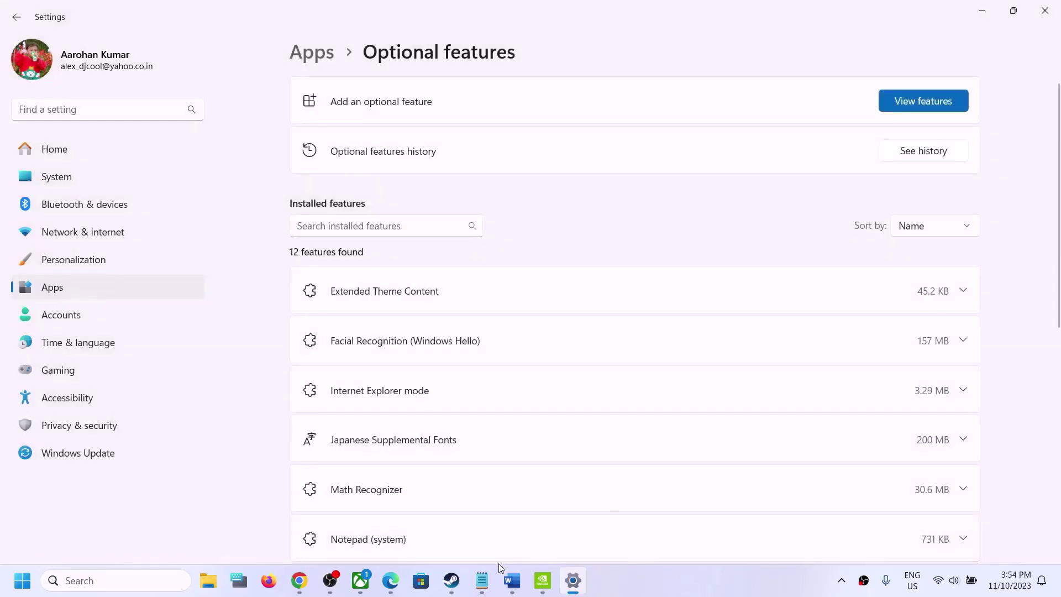
pyautogui.click(297, 586)
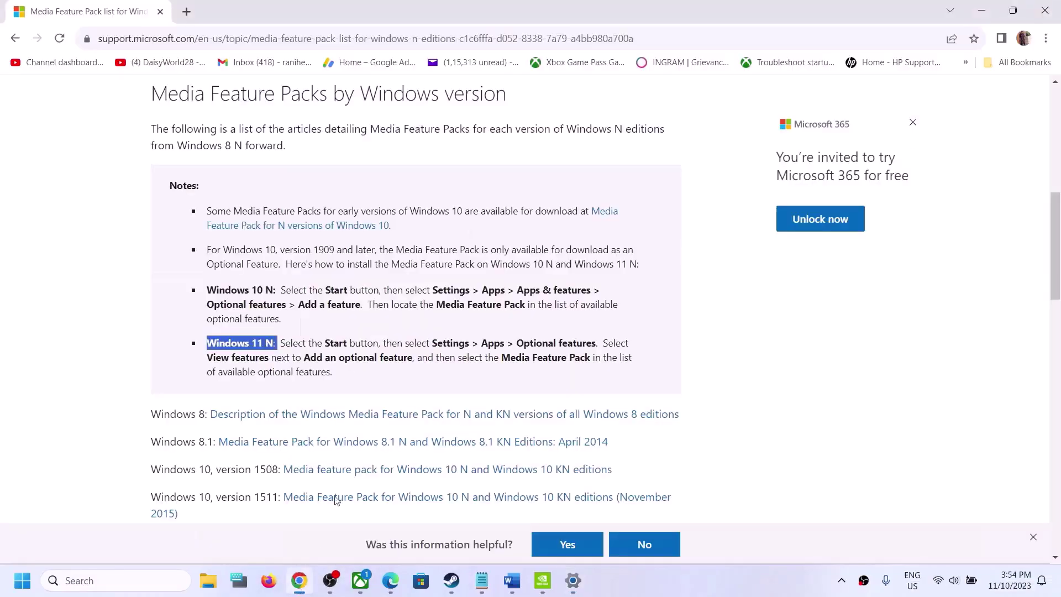
pyautogui.moveTo(202, 292); pyautogui.dragTo(277, 290)
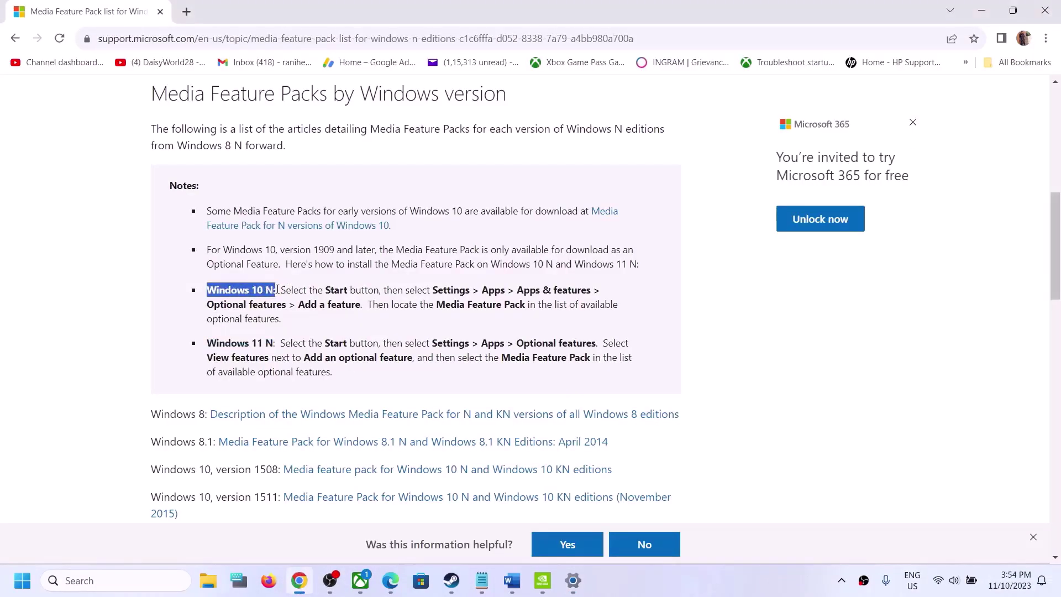
pyautogui.moveTo(438, 291); pyautogui.dragTo(595, 286)
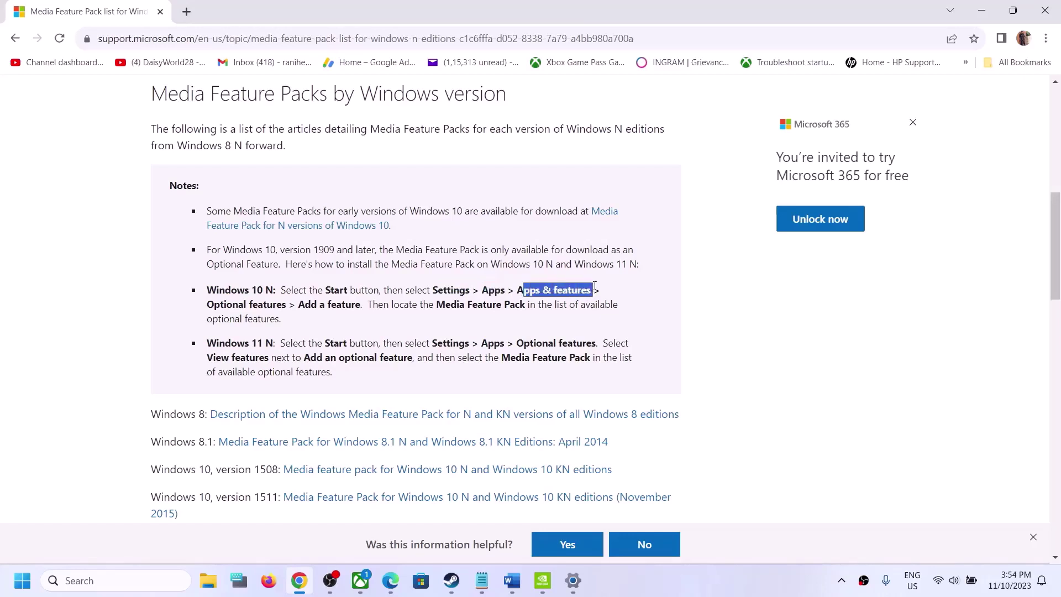
pyautogui.moveTo(207, 304); pyautogui.dragTo(363, 305)
pyautogui.moveTo(443, 306); pyautogui.dragTo(515, 307)
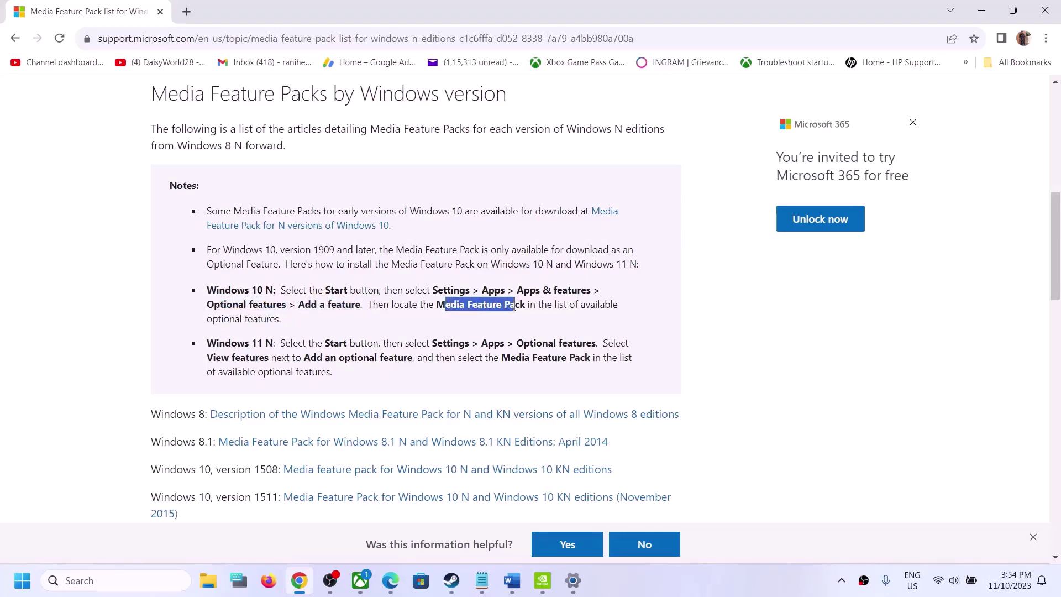
pyautogui.click(452, 581)
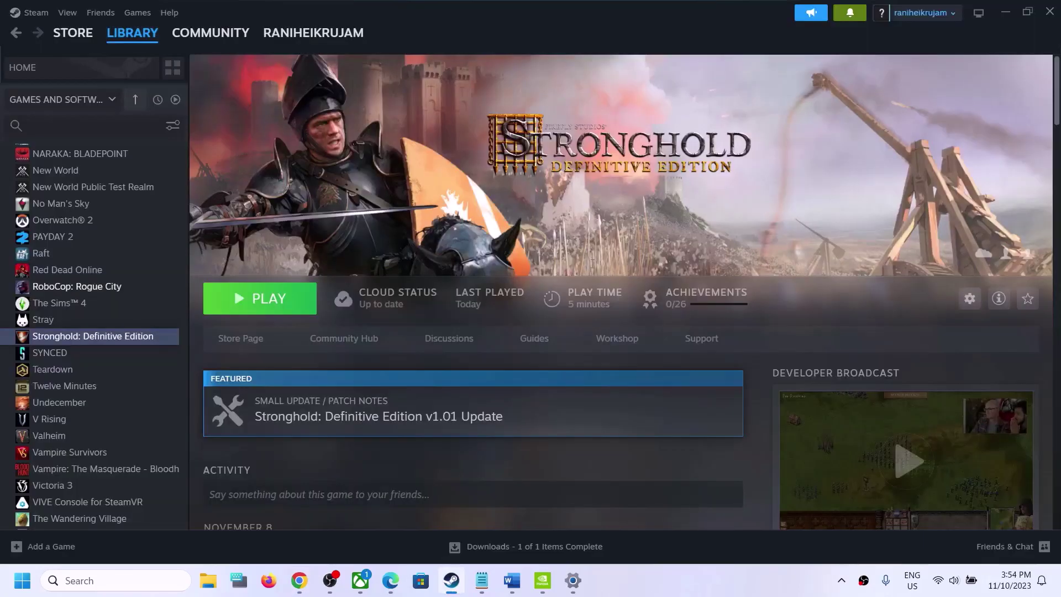
# Select the Step 4 DirectX download link in Word and open a new Chrome tab
pyautogui.click(512, 580)
pyautogui.scroll(-4, 288, 354)
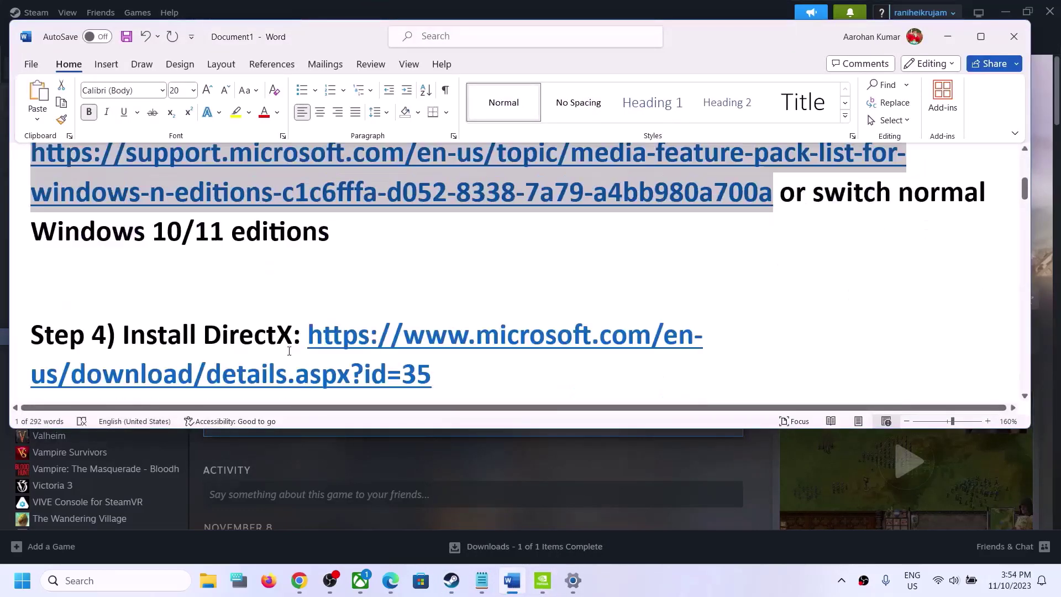
pyautogui.moveTo(461, 313); pyautogui.dragTo(371, 296)
pyautogui.hotkey('ctrl', 'c')
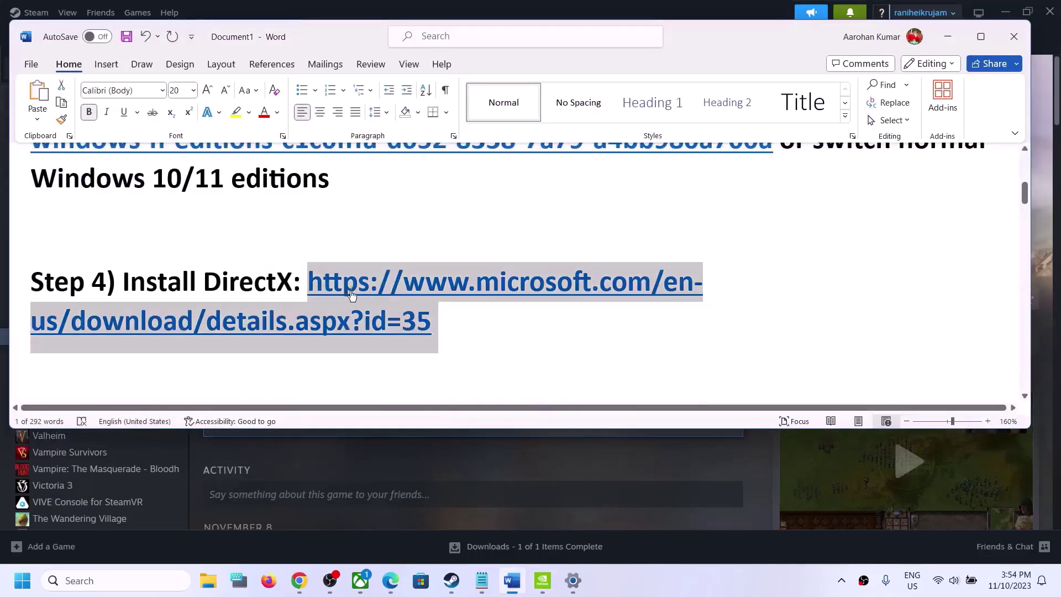
pyautogui.moveTo(299, 581)
pyautogui.click(307, 469)
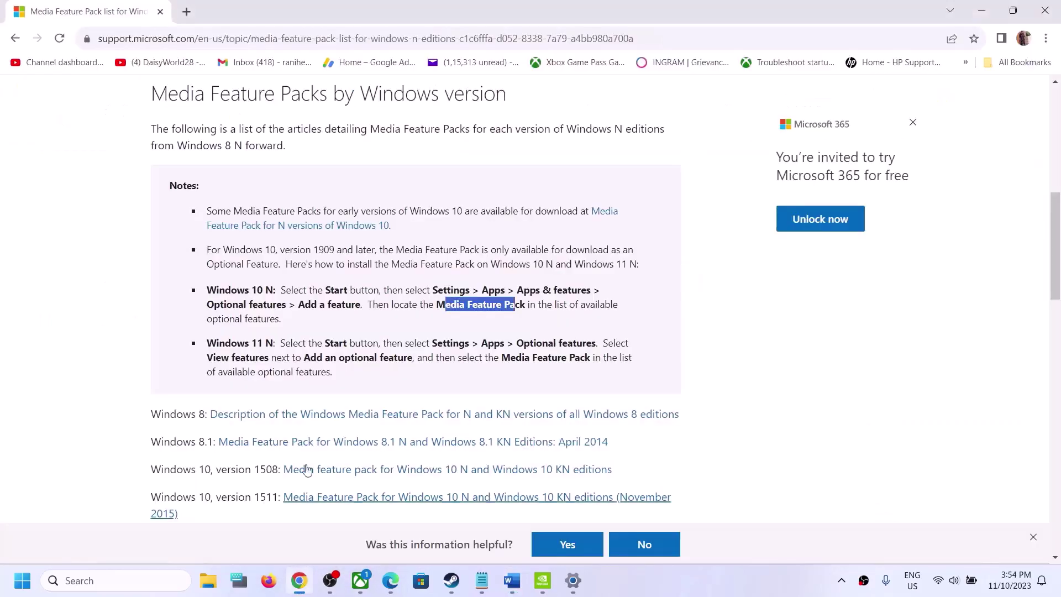
pyautogui.click(188, 16)
# Load the DirectX End-User Runtime page from the pasted link and start its download
pyautogui.hotkey('ctrl', 'v')
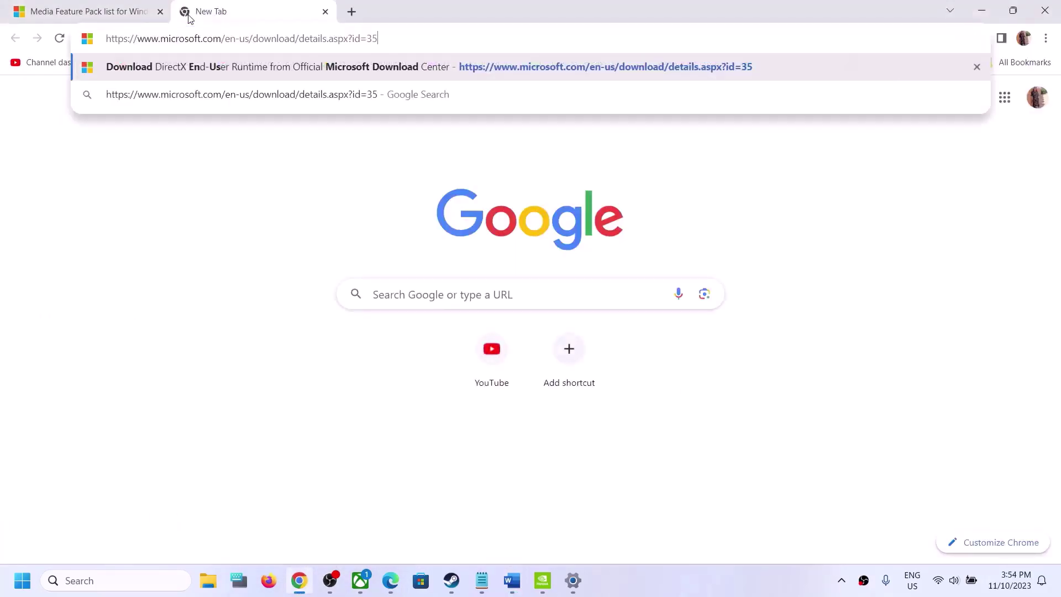
pyautogui.press('Return')
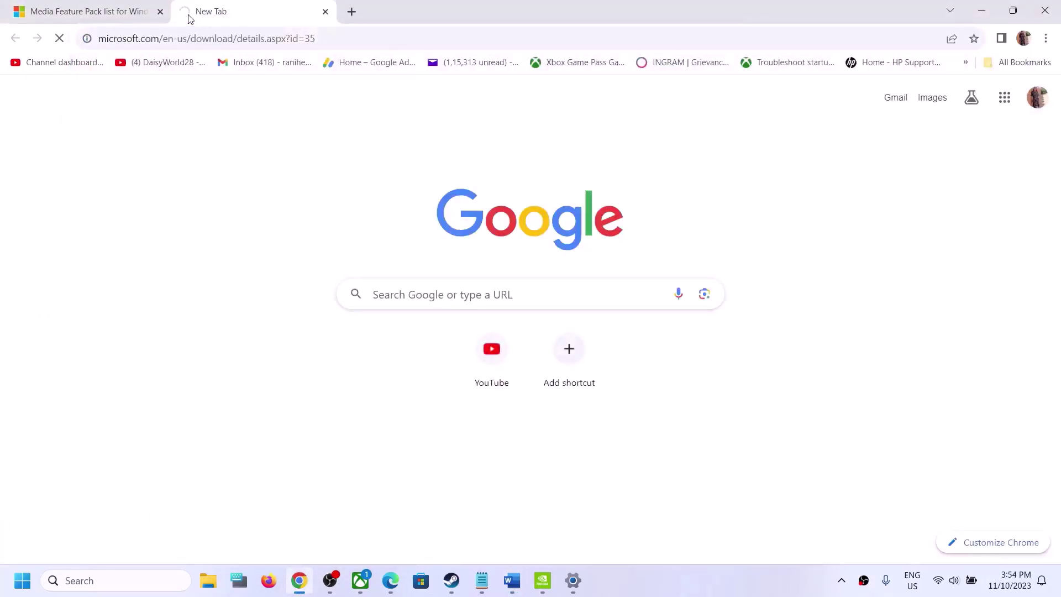
pyautogui.scroll(-3, 612, 230)
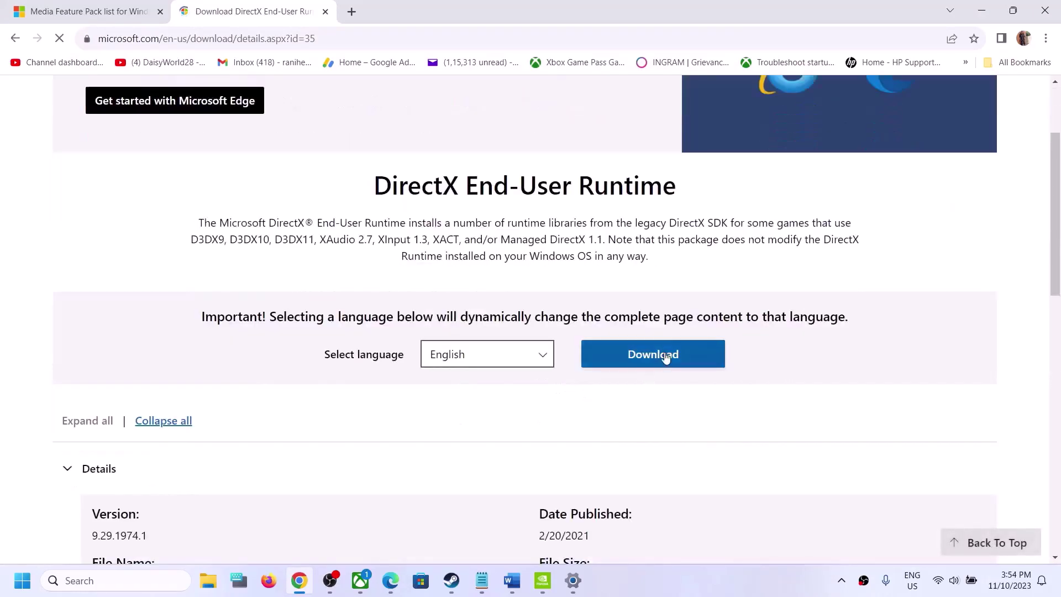
pyautogui.click(659, 356)
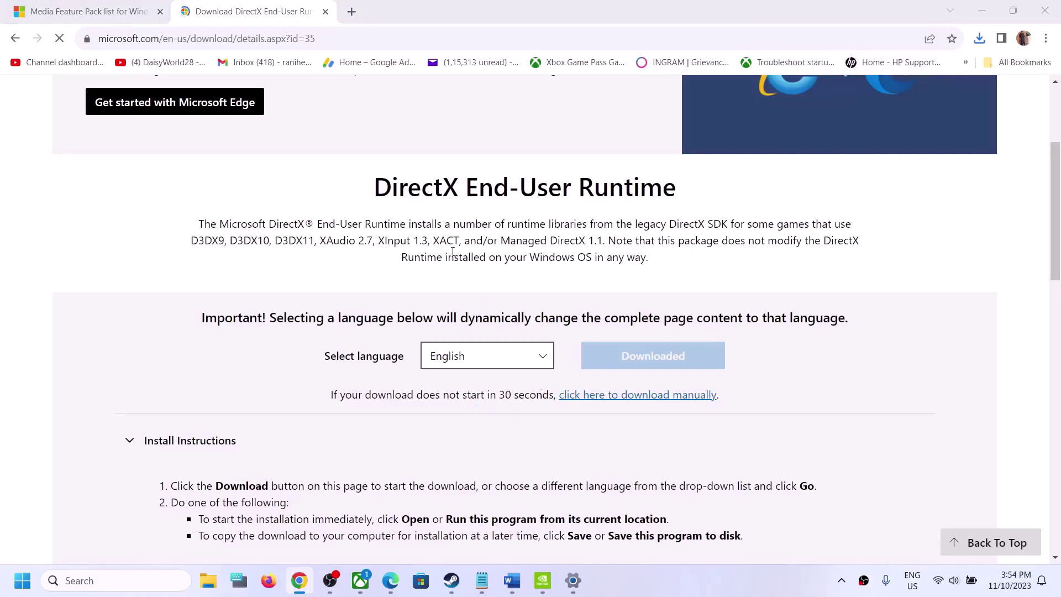
# Accept the DirectX licence, decline the Bing Bar, and run the setup through to Finish
pyautogui.click(235, 291)
pyautogui.click(348, 340)
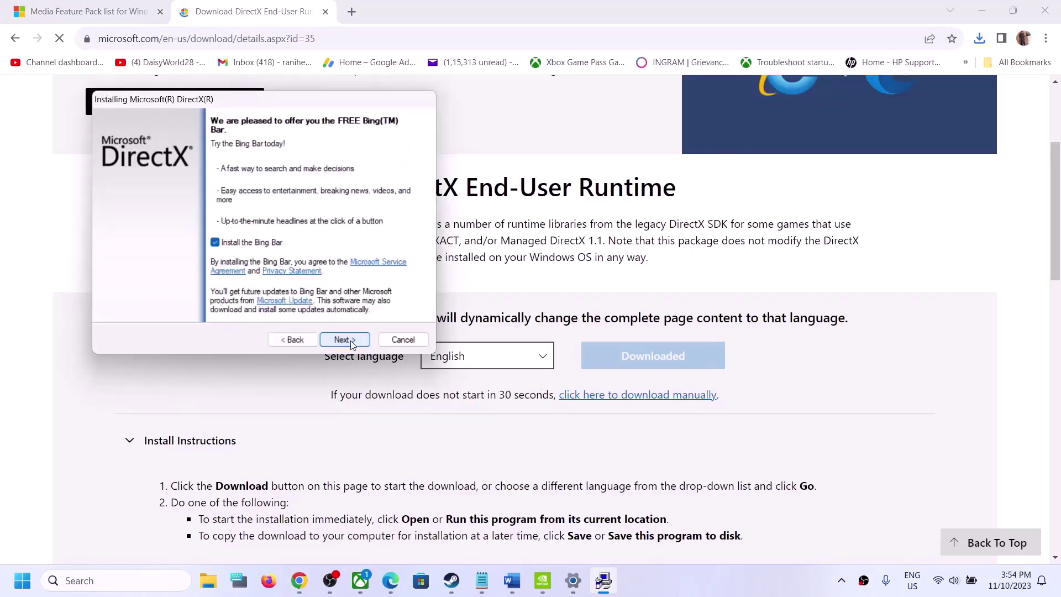
pyautogui.click(222, 244)
pyautogui.click(347, 341)
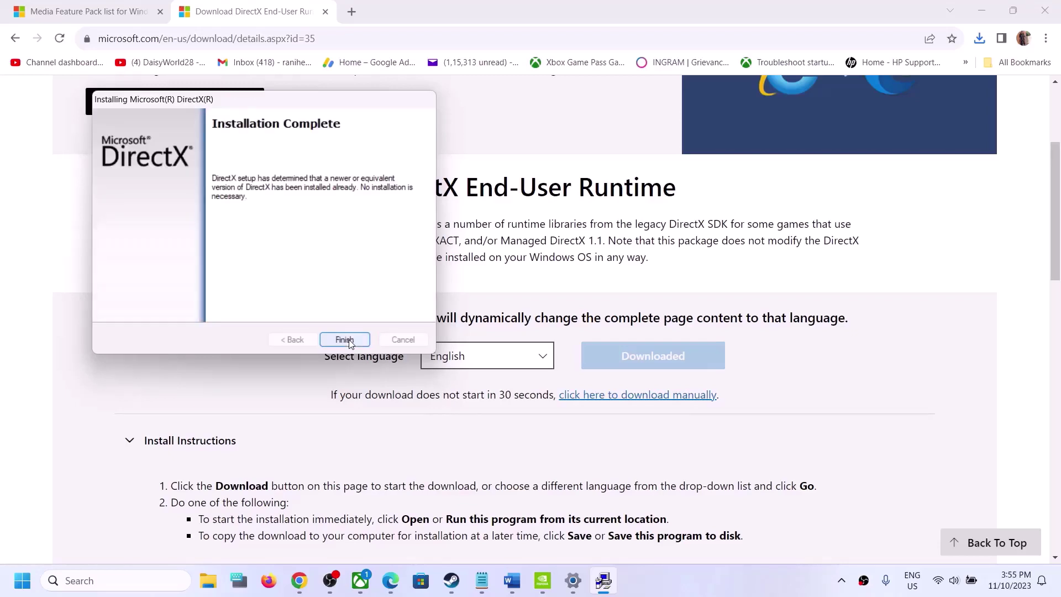
pyautogui.click(345, 340)
# Bring up the Start menu's power options, then dismiss both without changes
pyautogui.click(22, 579)
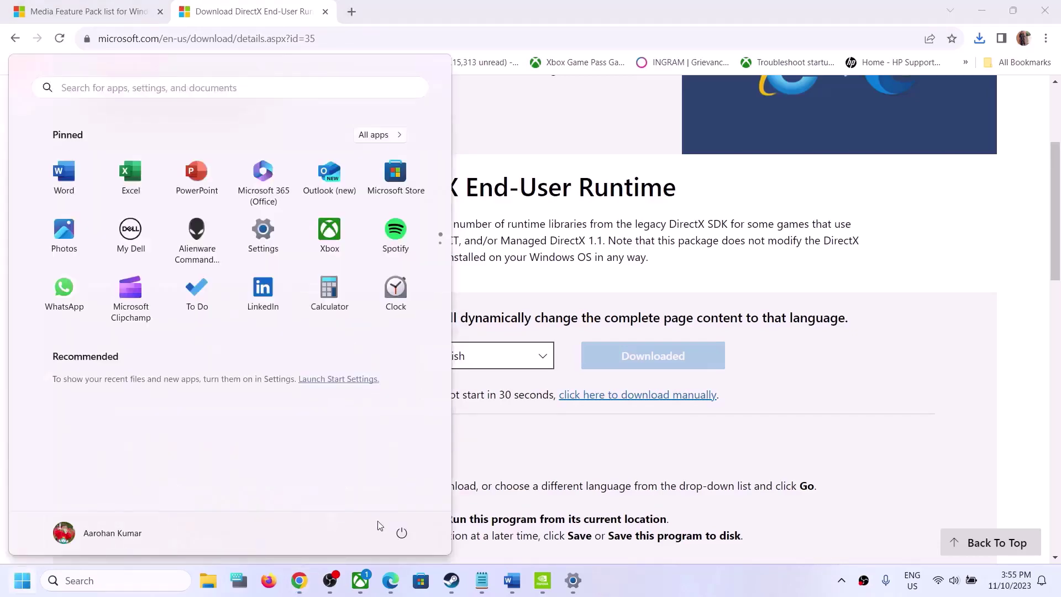
pyautogui.click(402, 530)
pyautogui.press('Escape')
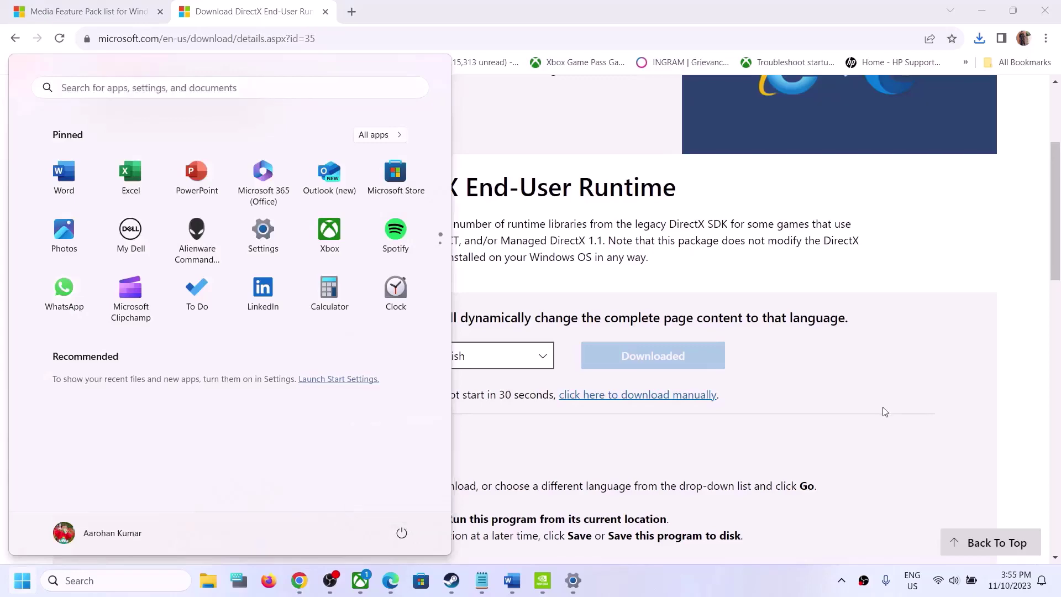
pyautogui.press('Escape')
# Highlight Step 5 on running the game as administrator in Word, then return to Steam
pyautogui.click(512, 580)
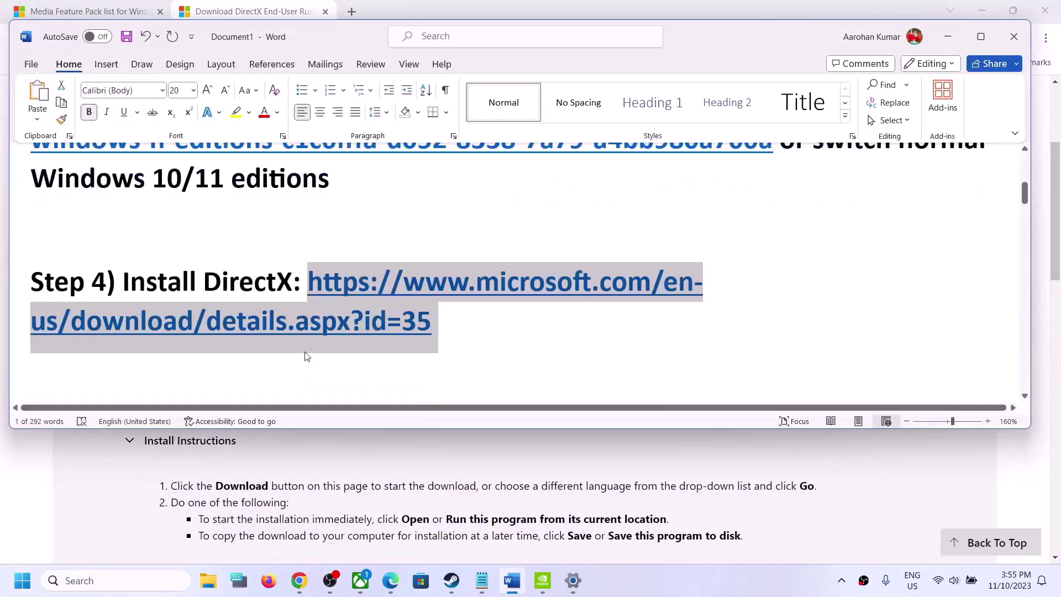
pyautogui.scroll(-3, 312, 355)
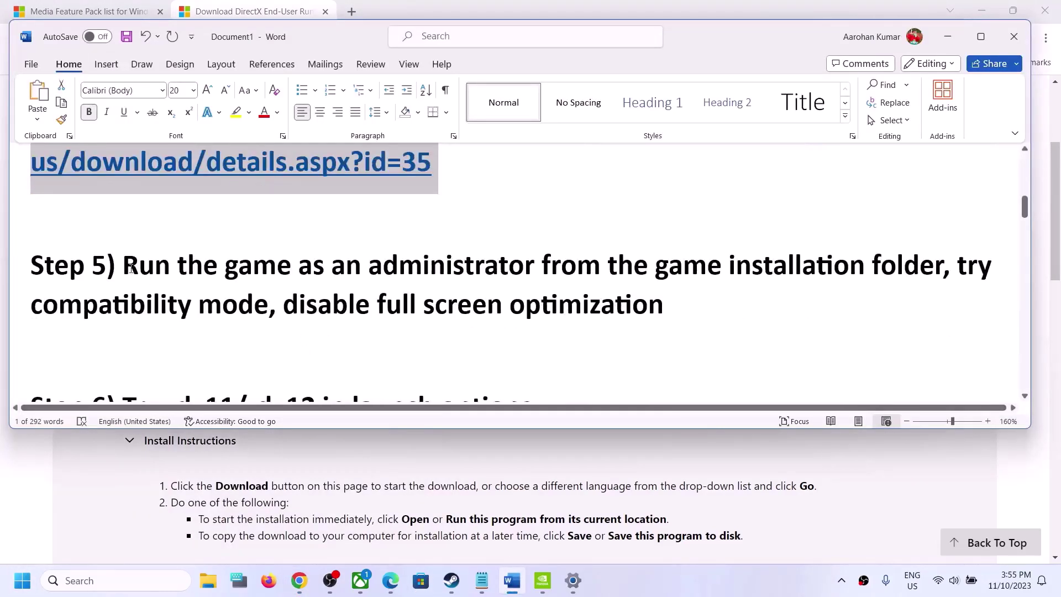
pyautogui.moveTo(123, 267); pyautogui.dragTo(867, 265)
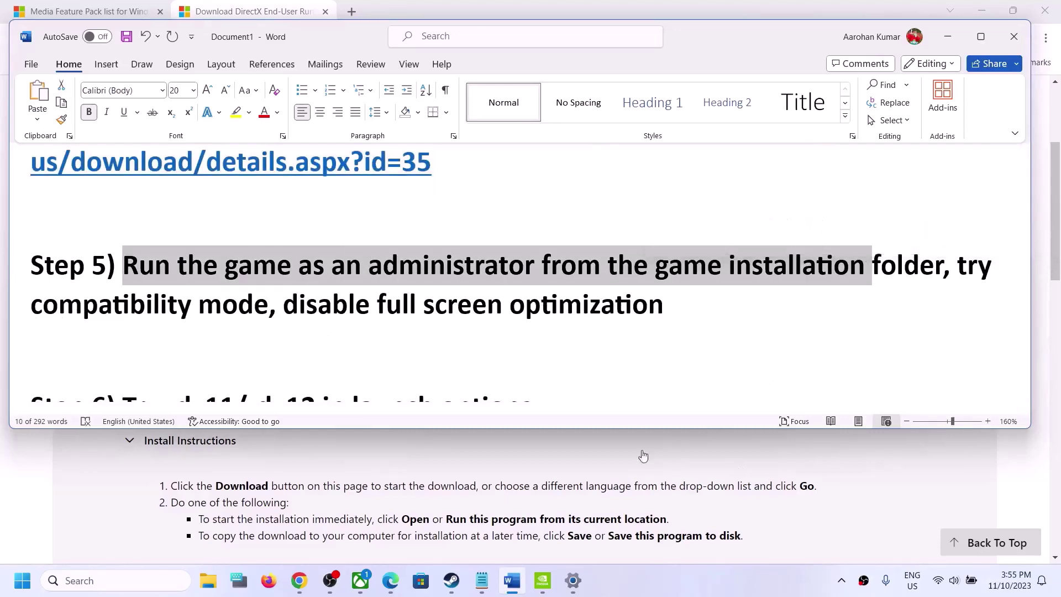
pyautogui.click(452, 580)
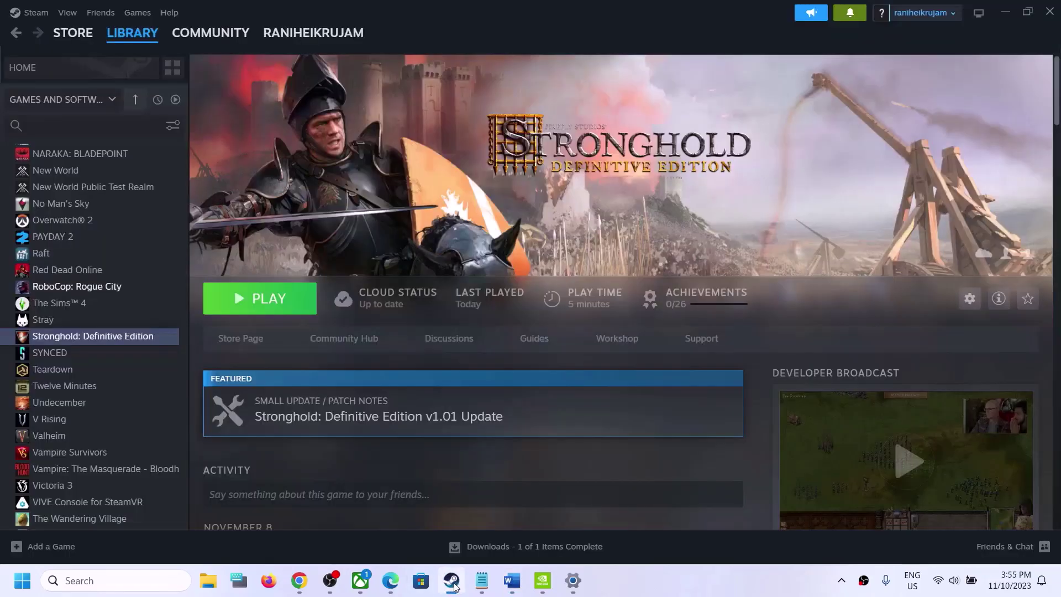
# Browse Stronghold: Definitive Edition's local files through its library Manage menu
pyautogui.rightClick(113, 338)
pyautogui.moveTo(141, 414)
pyautogui.click(284, 439)
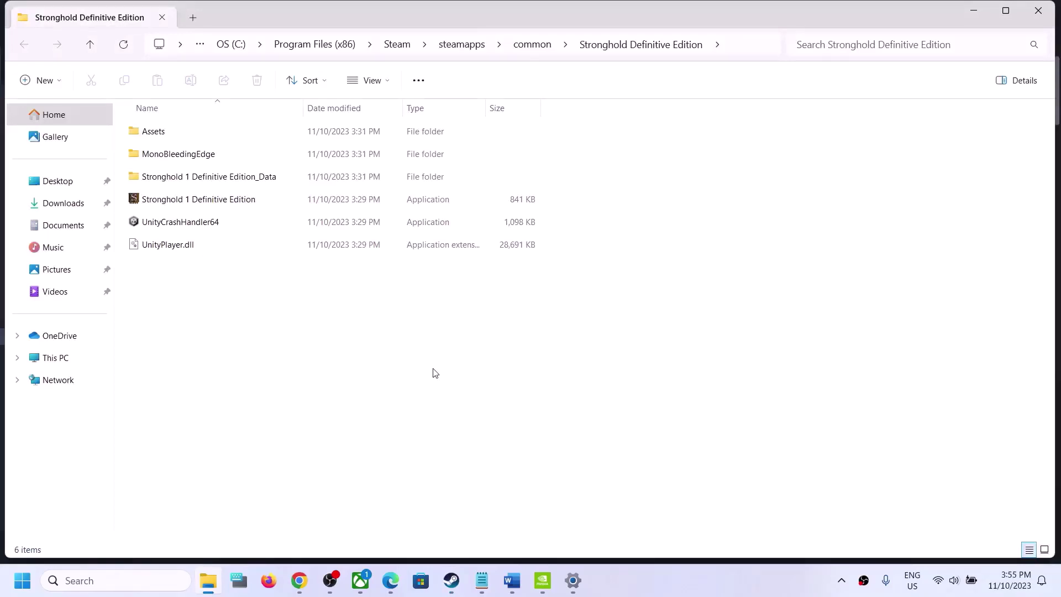
# Enable 'Run this program as an administrator' for the Stronghold 1 Definitive Edition executable
pyautogui.click(160, 208)
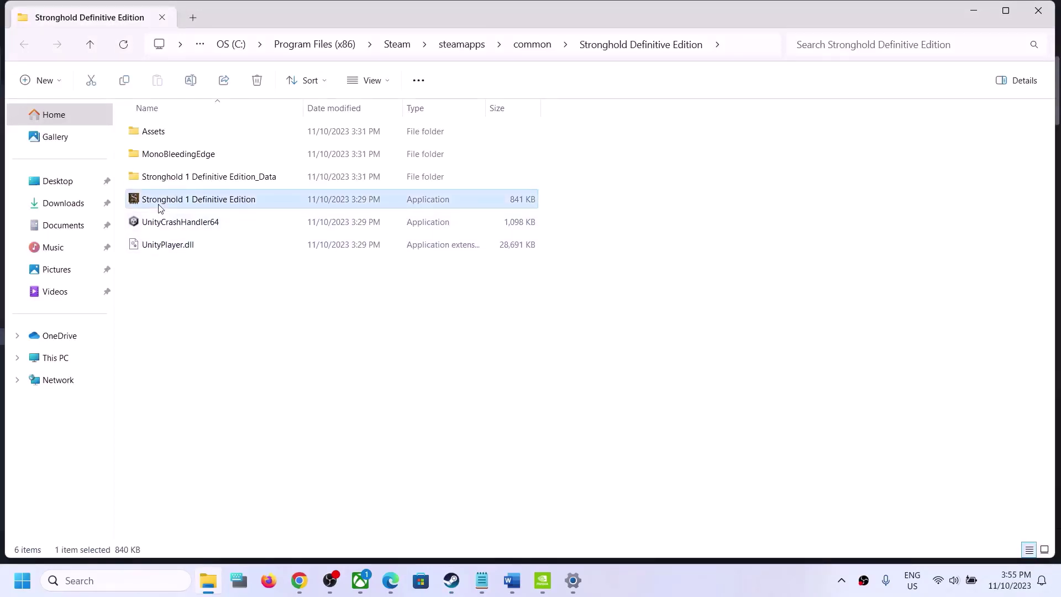
pyautogui.rightClick(160, 207)
pyautogui.click(211, 407)
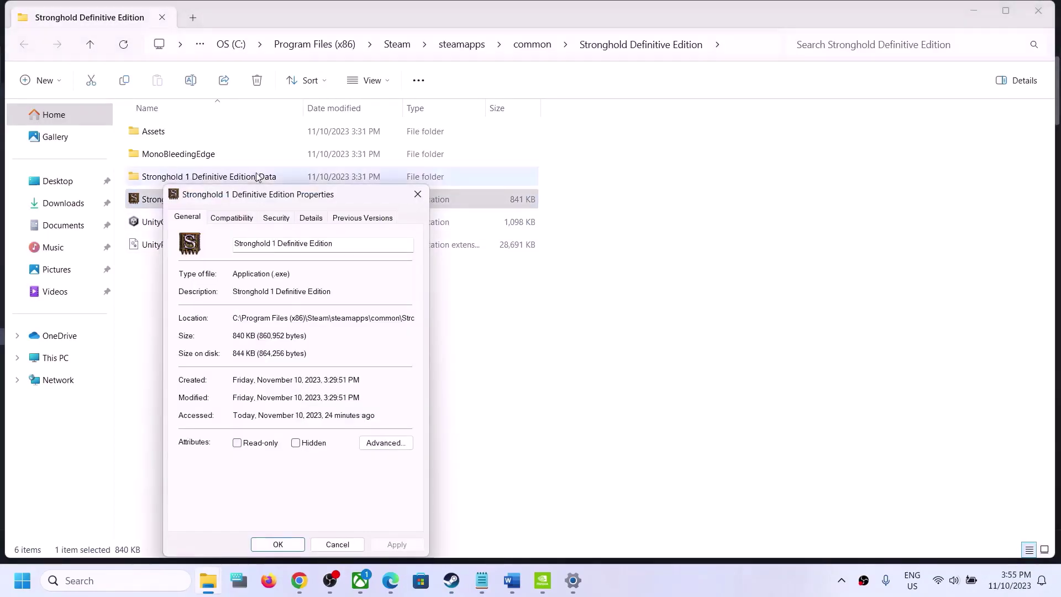
pyautogui.click(242, 219)
pyautogui.moveTo(278, 196); pyautogui.dragTo(356, 141)
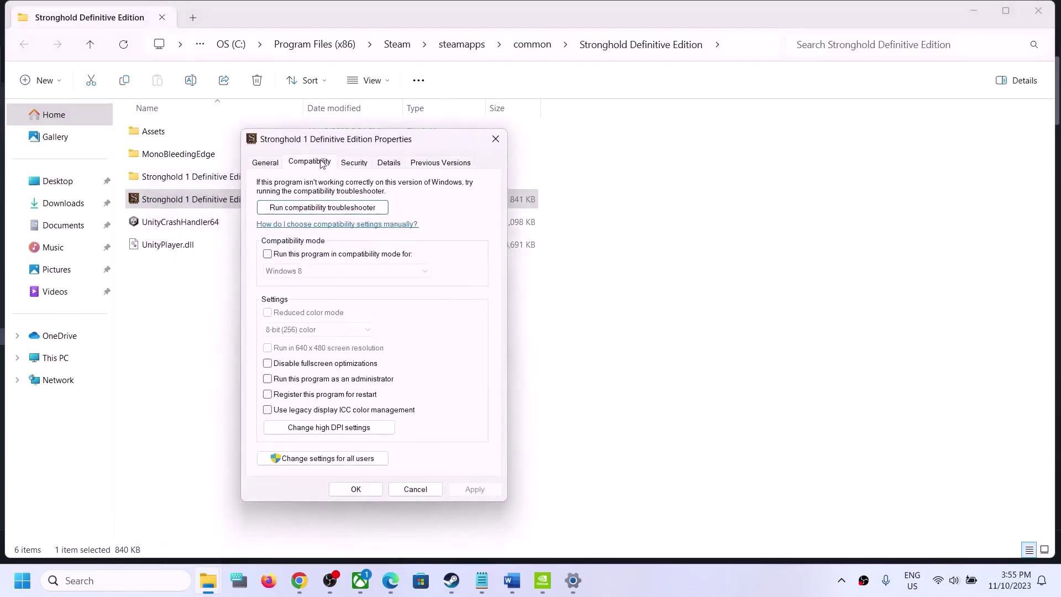
pyautogui.click(269, 380)
pyautogui.click(474, 490)
pyautogui.click(356, 489)
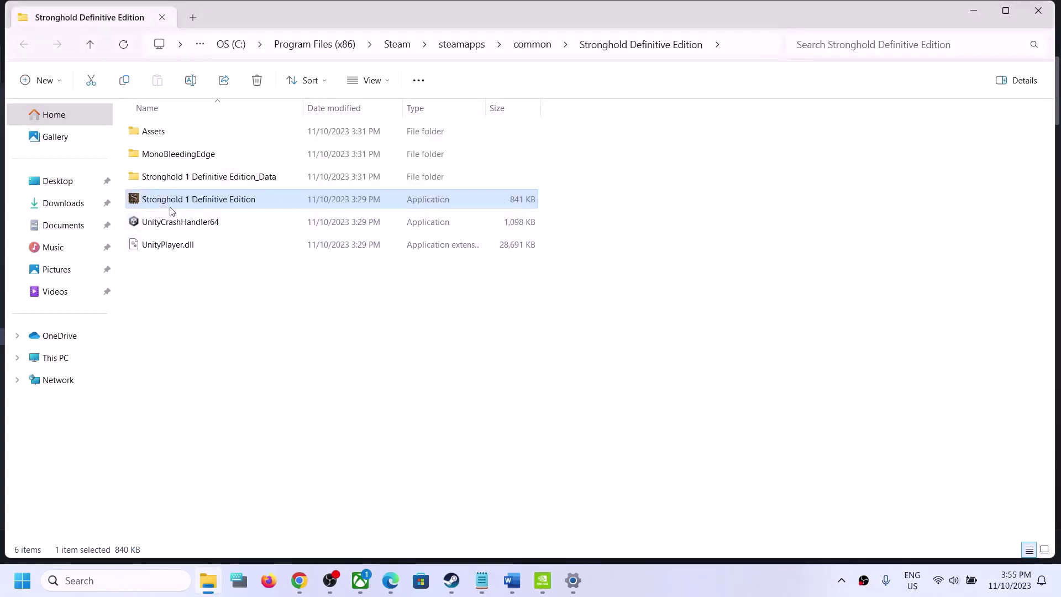
# Look through the _Data, MonoBleedingEdge\EmbedRuntime and Assets folders, then reselect the game executable
pyautogui.doubleClick(206, 176)
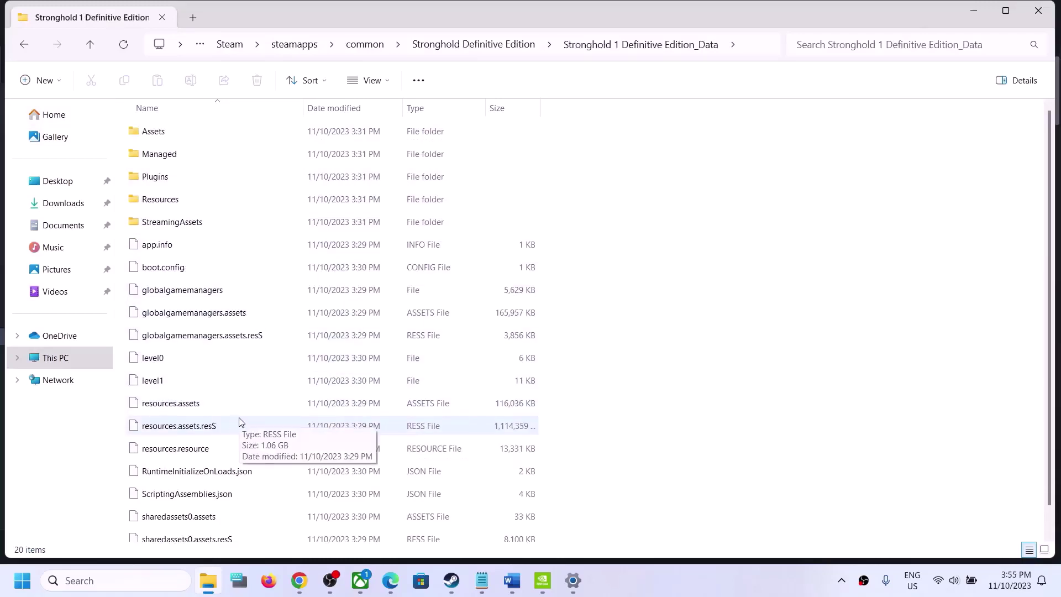
pyautogui.click(90, 44)
pyautogui.doubleClick(167, 157)
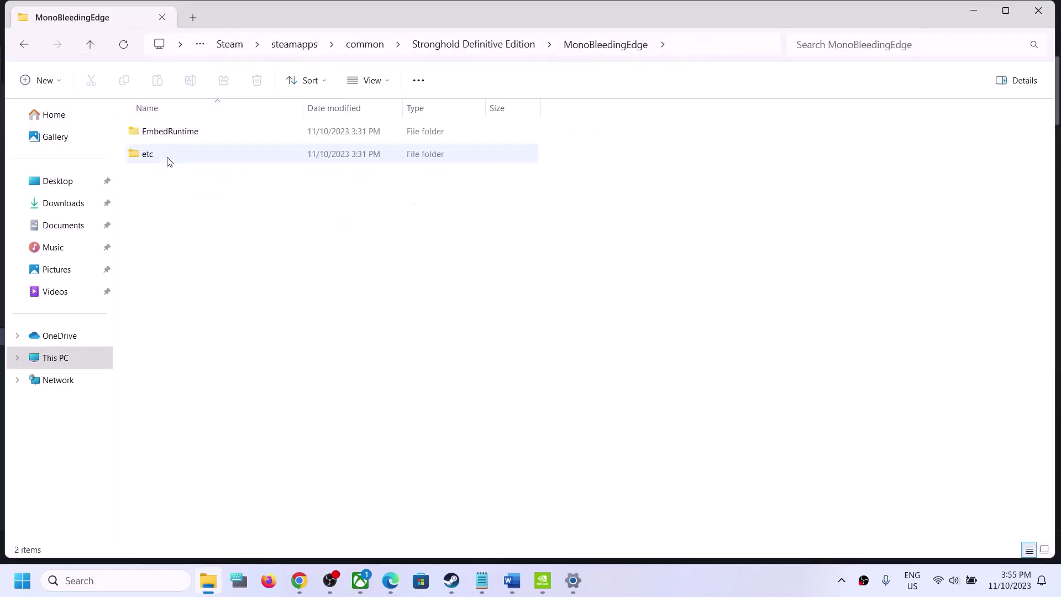
pyautogui.doubleClick(168, 133)
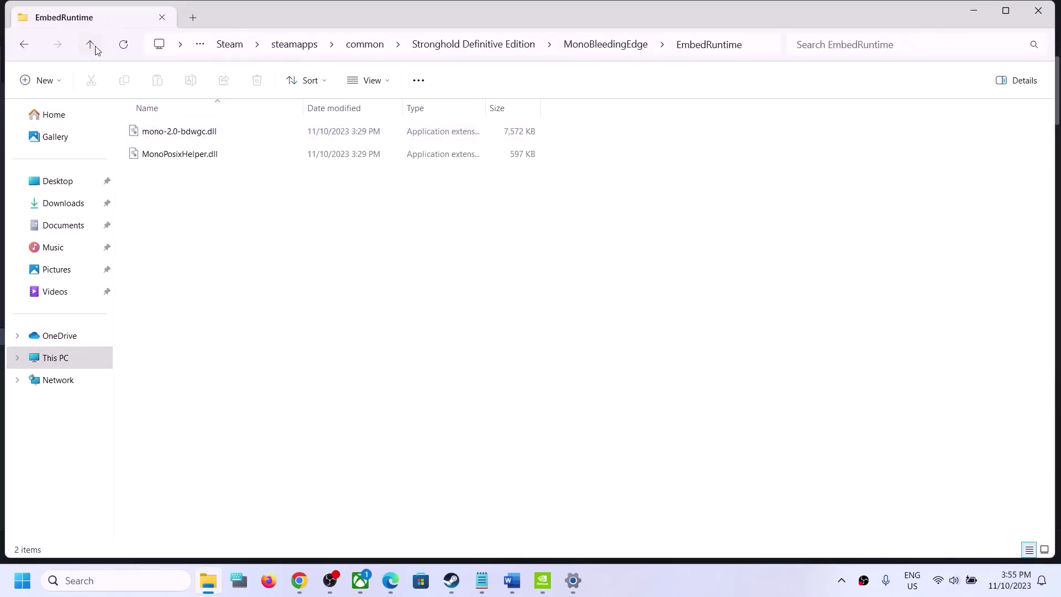
pyautogui.click(93, 47)
pyautogui.click(95, 48)
pyautogui.doubleClick(167, 133)
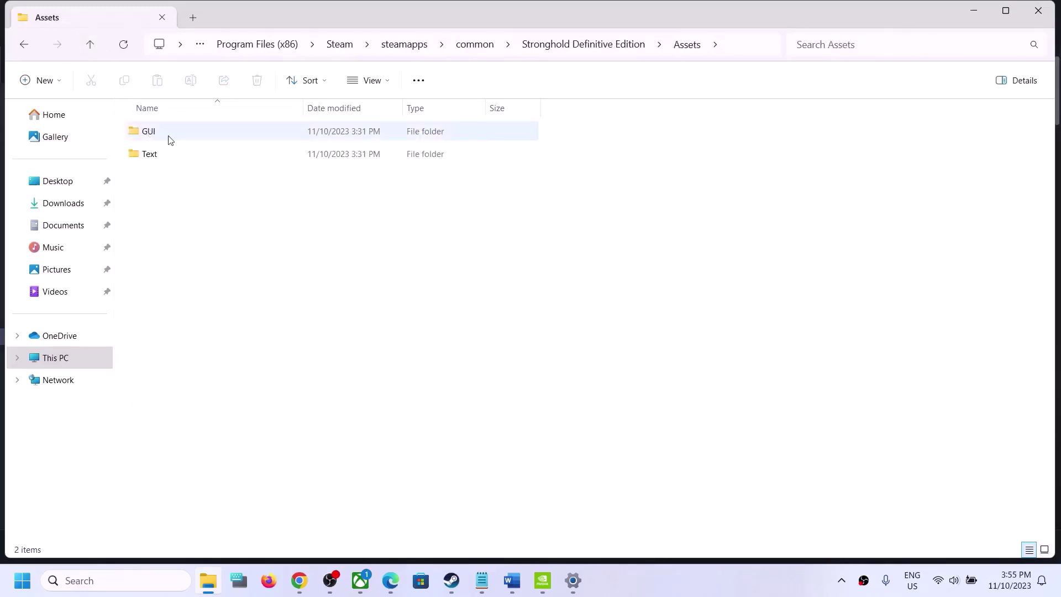
pyautogui.click(98, 48)
pyautogui.click(175, 205)
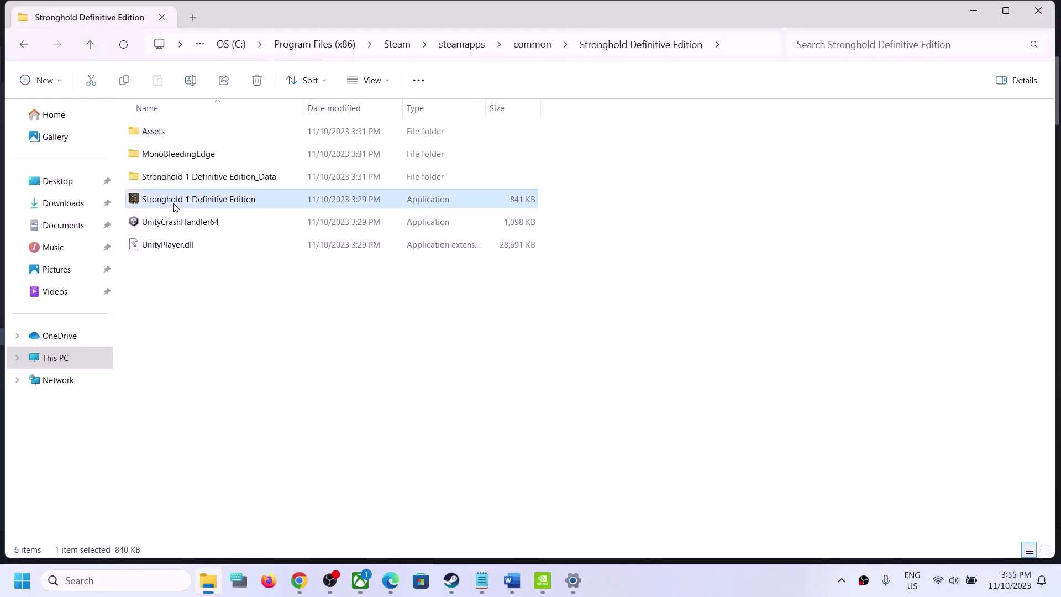
# Disable fullscreen optimizations for the game executable and apply
pyautogui.rightClick(229, 207)
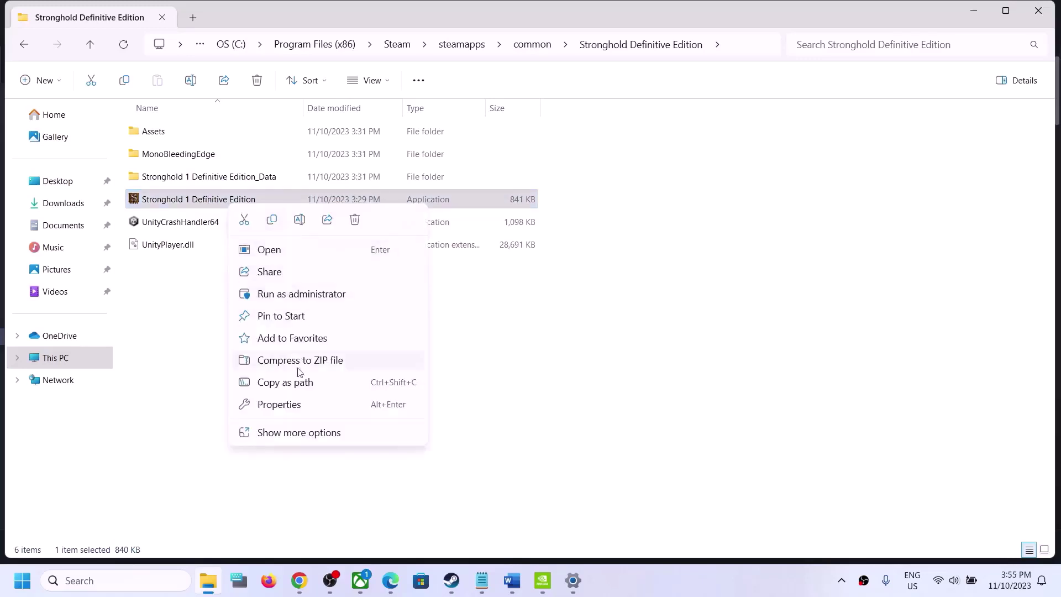
pyautogui.click(287, 405)
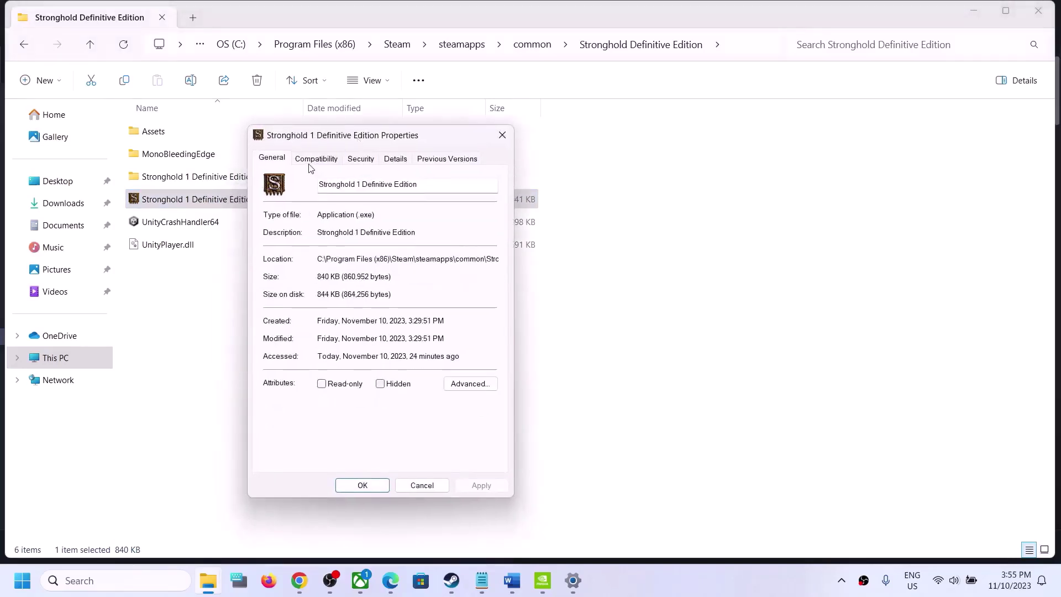
pyautogui.click(311, 162)
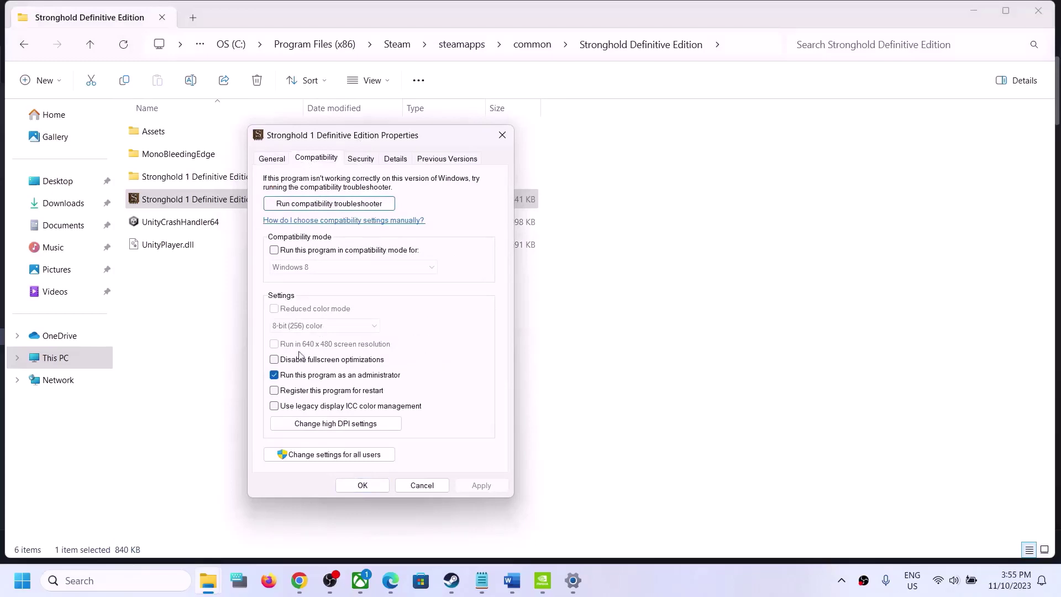
pyautogui.click(274, 359)
pyautogui.click(481, 487)
pyautogui.click(366, 486)
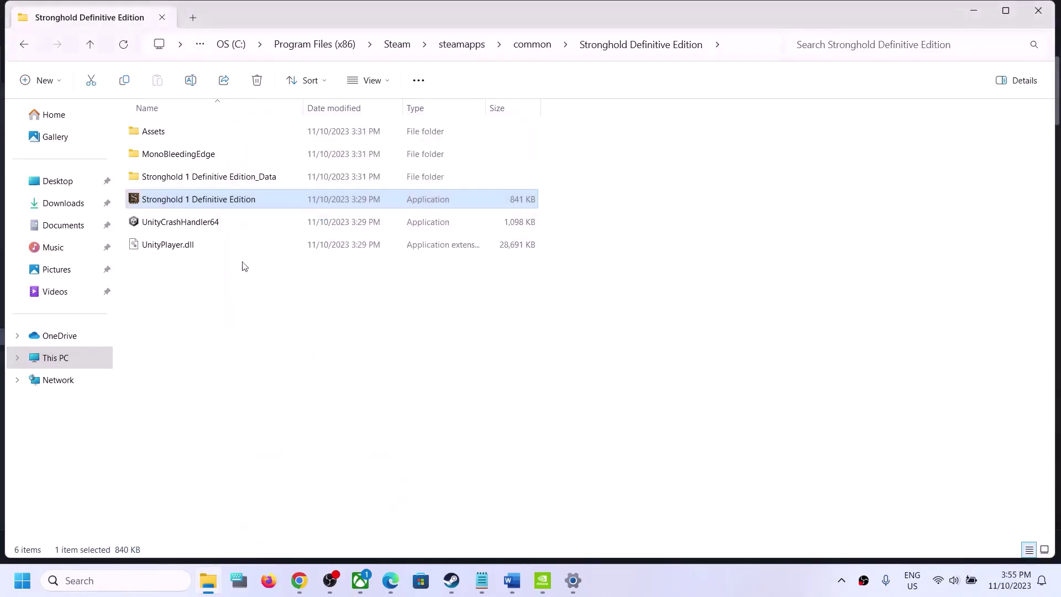
# Turn on Windows 8 compatibility mode for the game executable and apply
pyautogui.rightClick(171, 198)
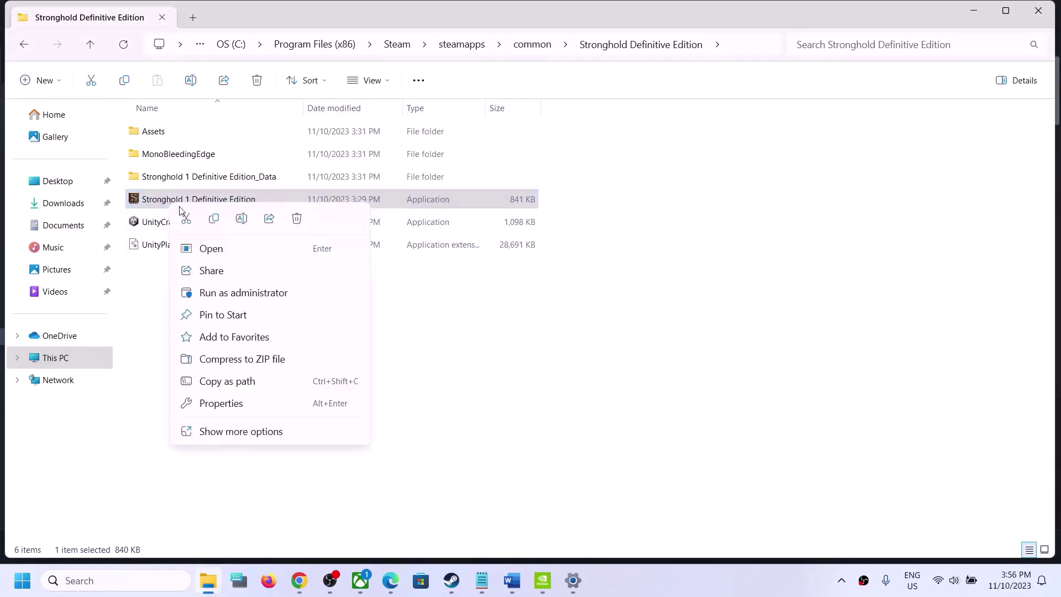
pyautogui.click(233, 404)
pyautogui.moveTo(341, 203); pyautogui.dragTo(387, 136)
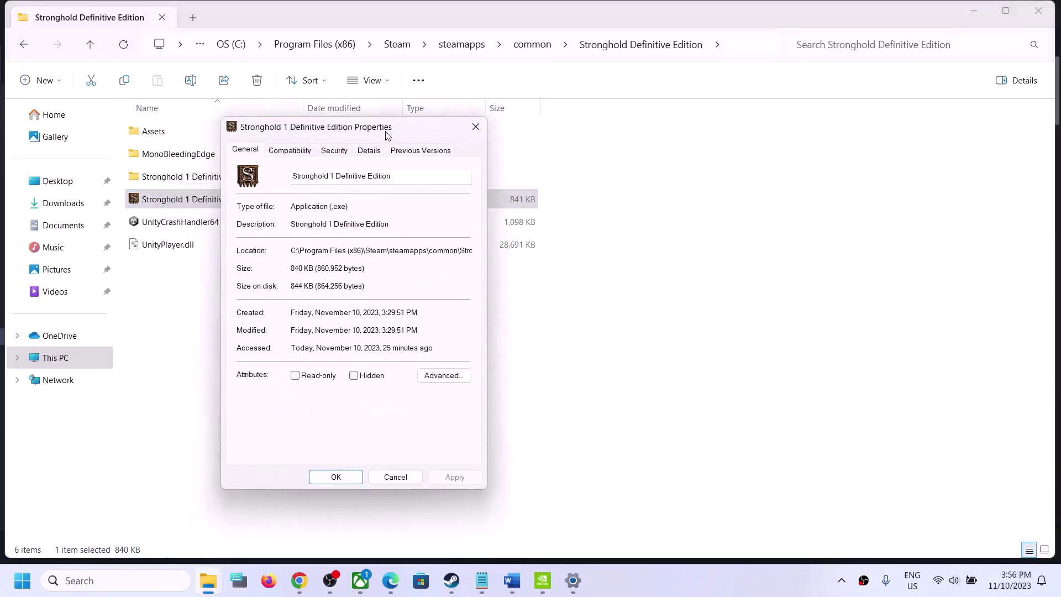
pyautogui.click(290, 150)
pyautogui.click(248, 241)
pyautogui.click(277, 259)
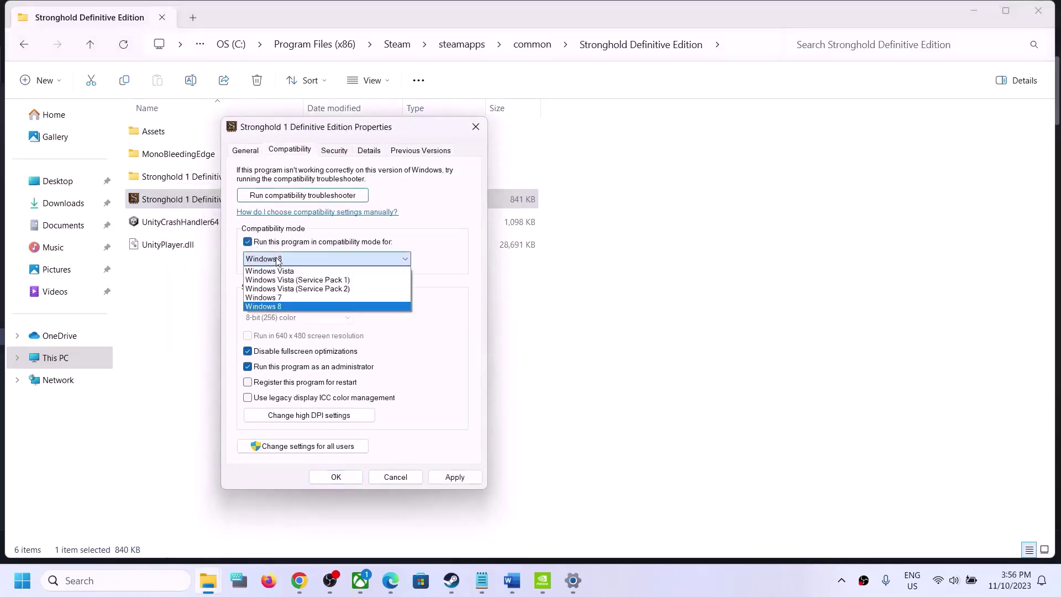
pyautogui.click(276, 306)
pyautogui.click(454, 477)
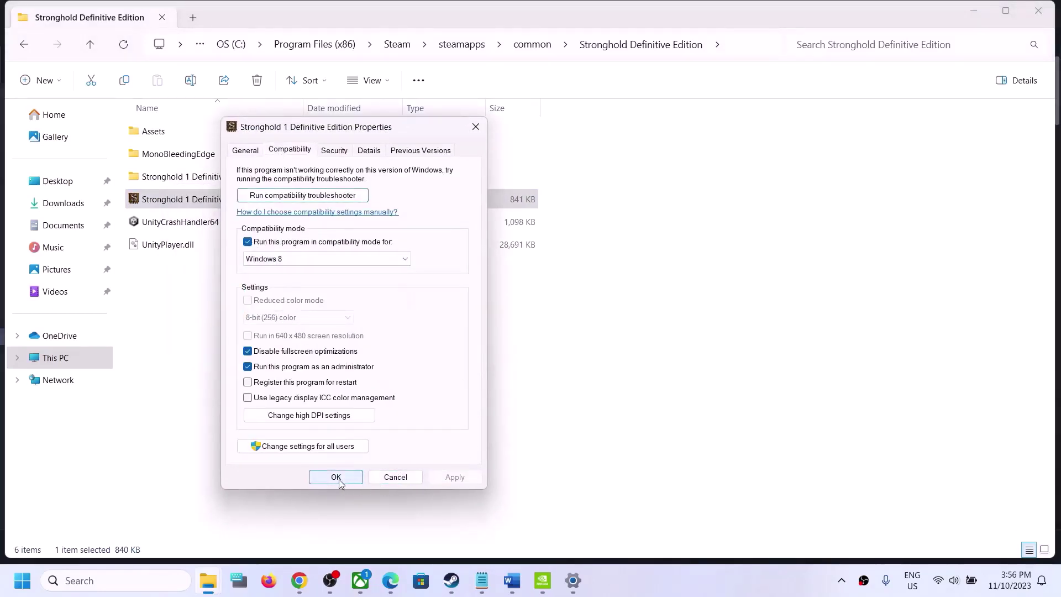
pyautogui.click(336, 477)
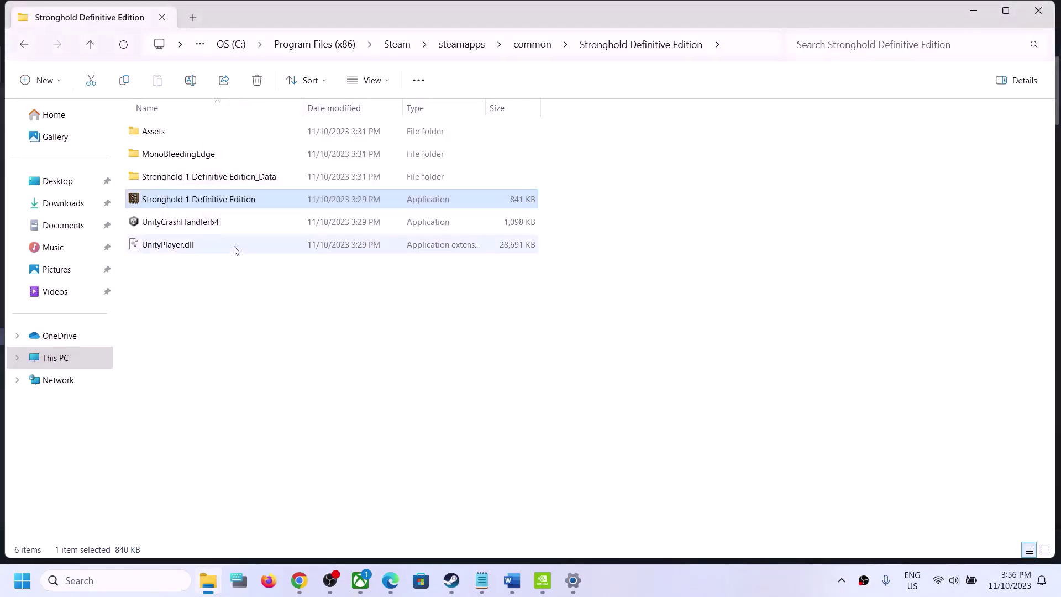
# Change the executable's compatibility mode to Windows 7 and apply
pyautogui.rightClick(185, 204)
pyautogui.click(248, 409)
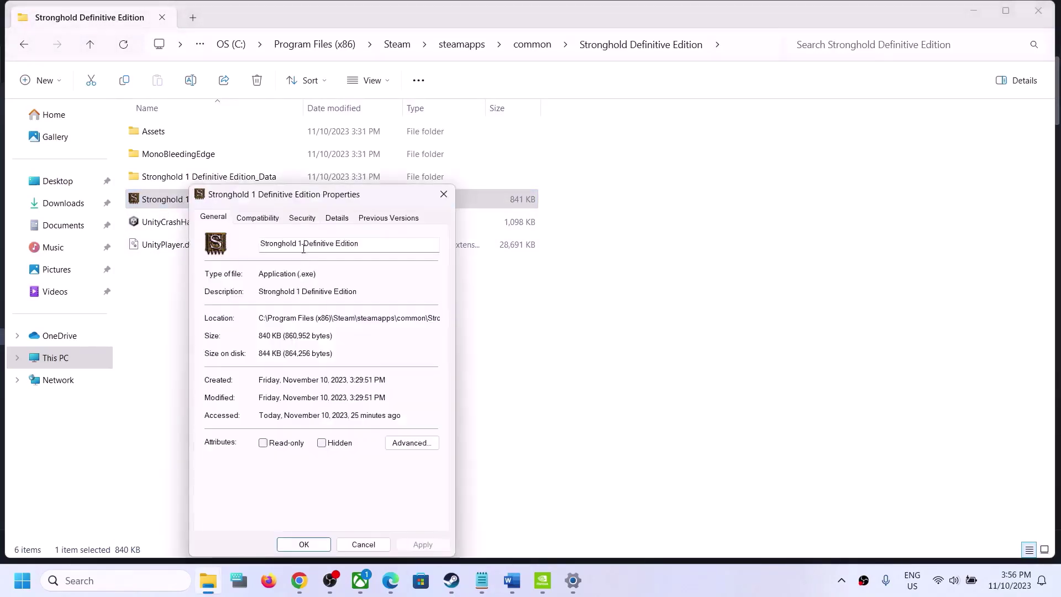
pyautogui.click(257, 217)
pyautogui.click(254, 326)
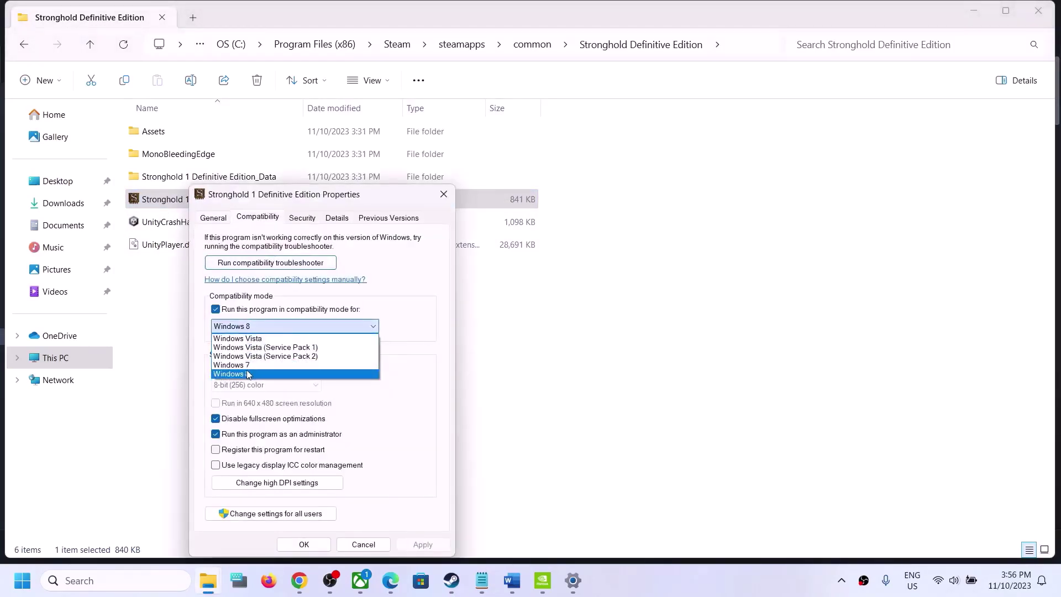
pyautogui.click(250, 366)
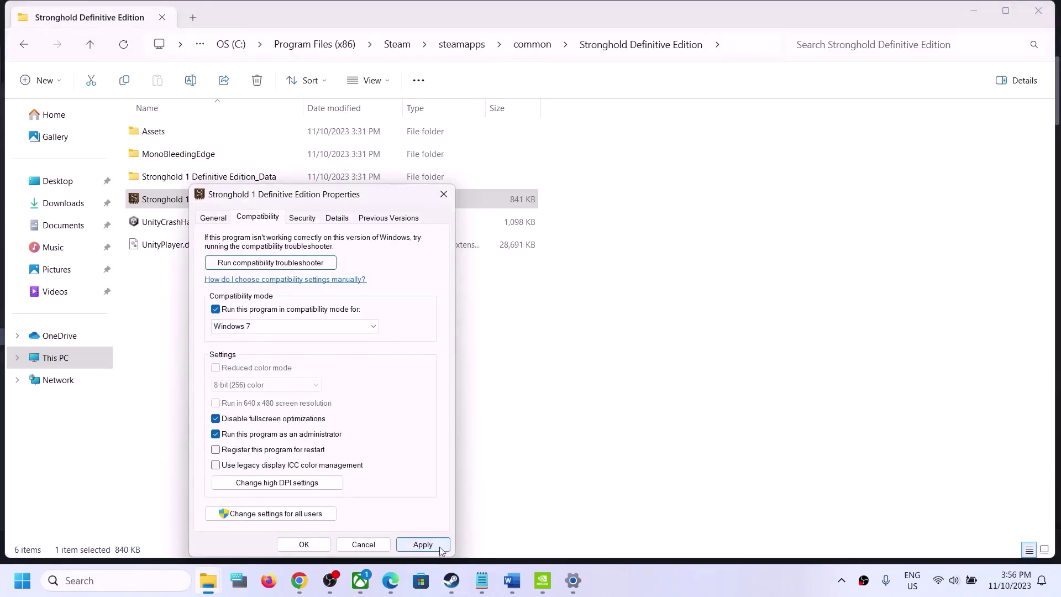
pyautogui.click(423, 544)
pyautogui.click(305, 544)
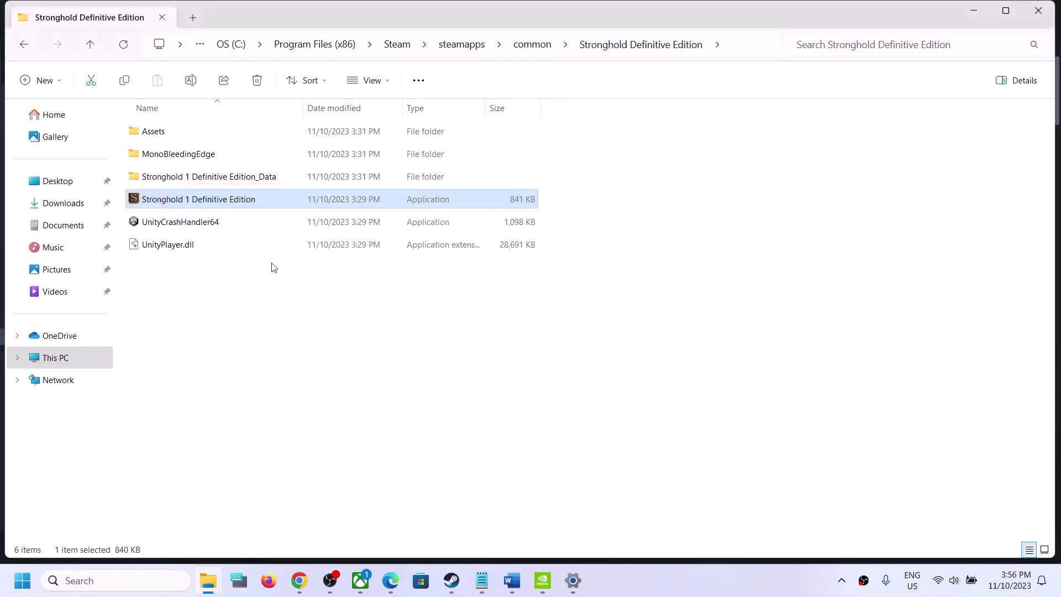
# Uncheck compatibility mode, fullscreen optimizations and administrator, apply, and close the game folder
pyautogui.rightClick(183, 203)
pyautogui.click(218, 398)
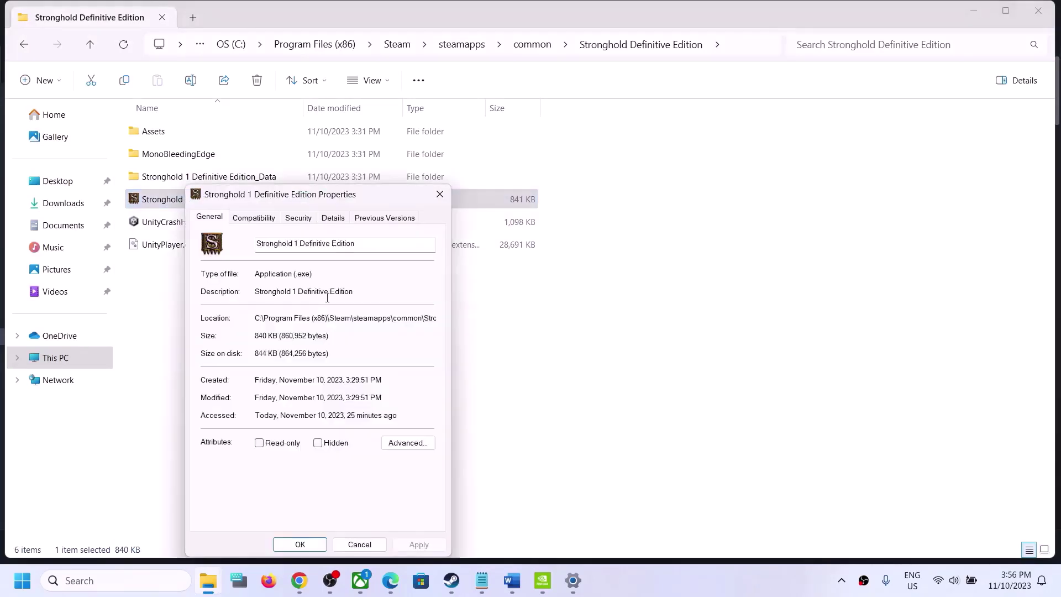
pyautogui.click(255, 216)
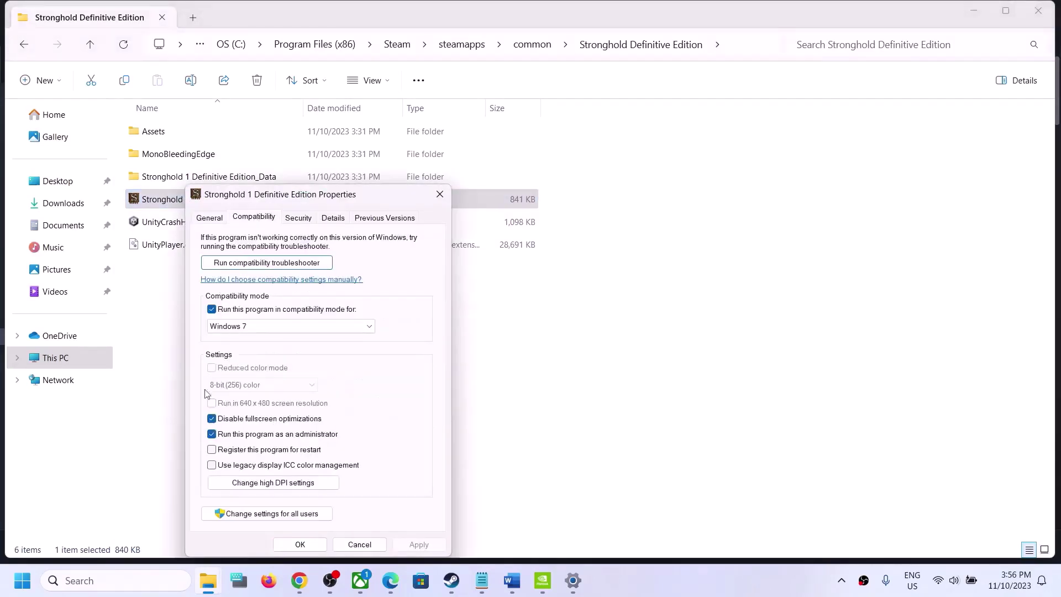
pyautogui.click(212, 309)
pyautogui.click(212, 418)
pyautogui.click(213, 435)
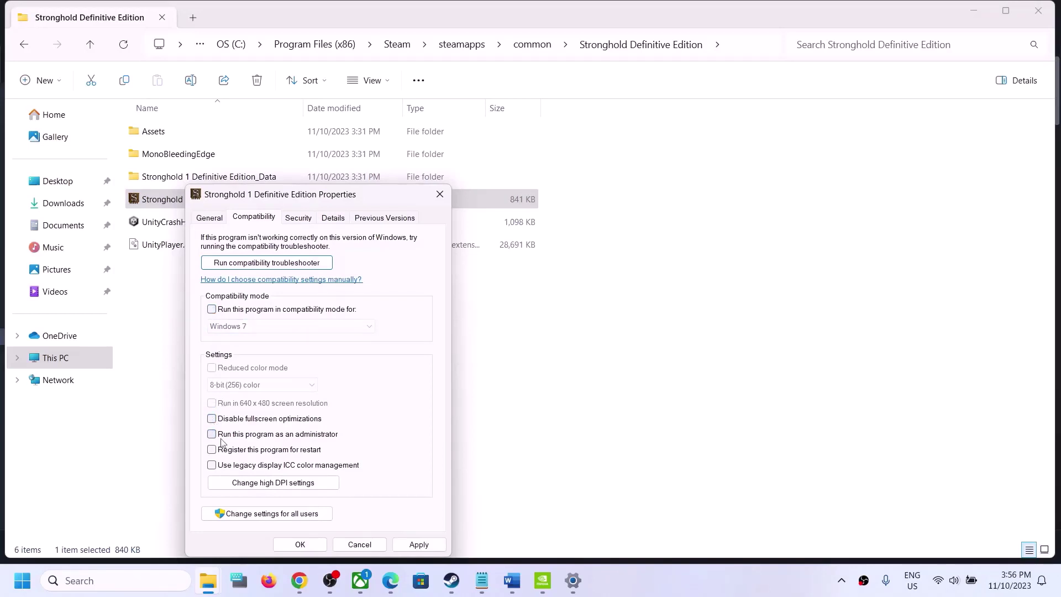
pyautogui.click(419, 544)
pyautogui.click(300, 545)
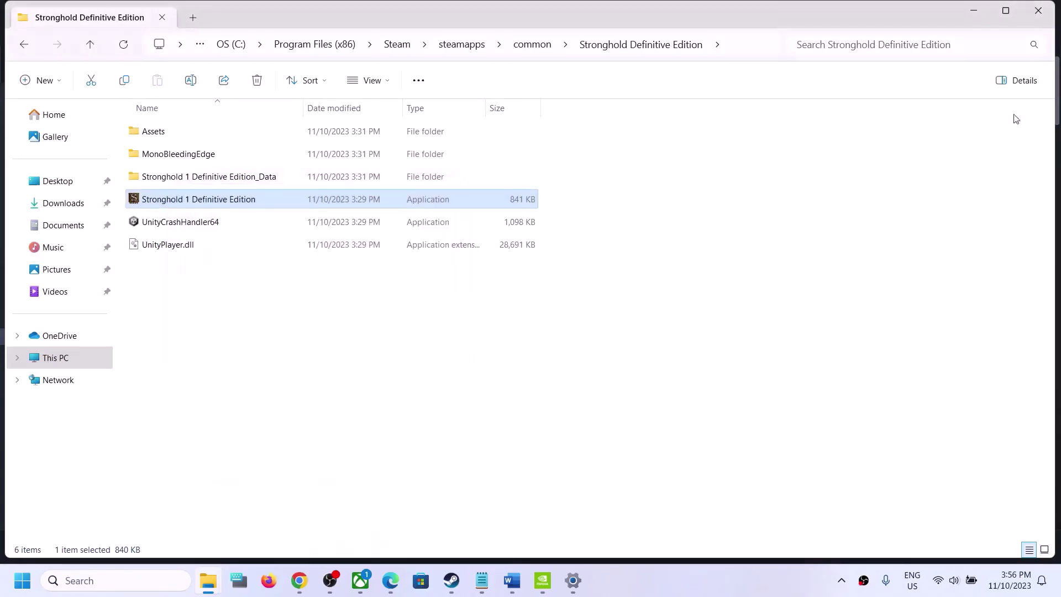
pyautogui.click(1038, 10)
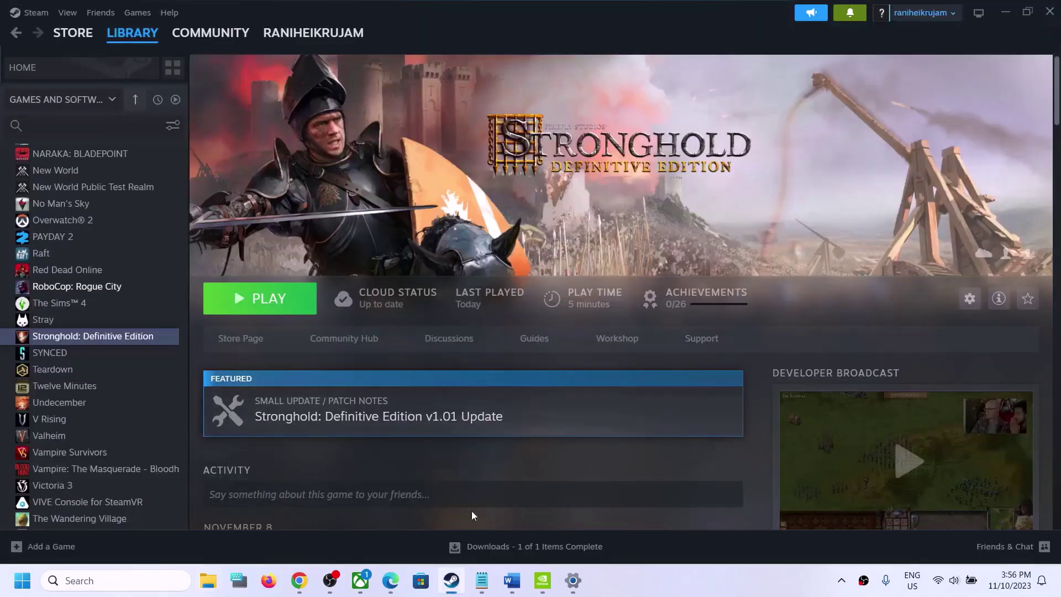
# Read the Step 6 launch options tip in the Word notes, then minimize them
pyautogui.click(512, 580)
pyautogui.scroll(-2, 302, 301)
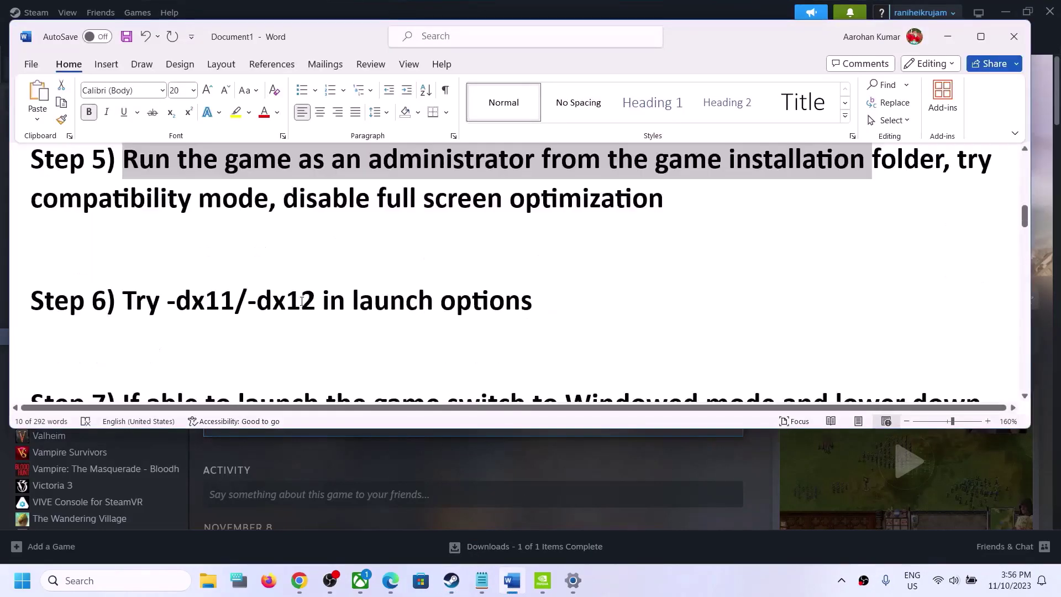
pyautogui.moveTo(176, 301); pyautogui.dragTo(532, 301)
pyautogui.click(948, 37)
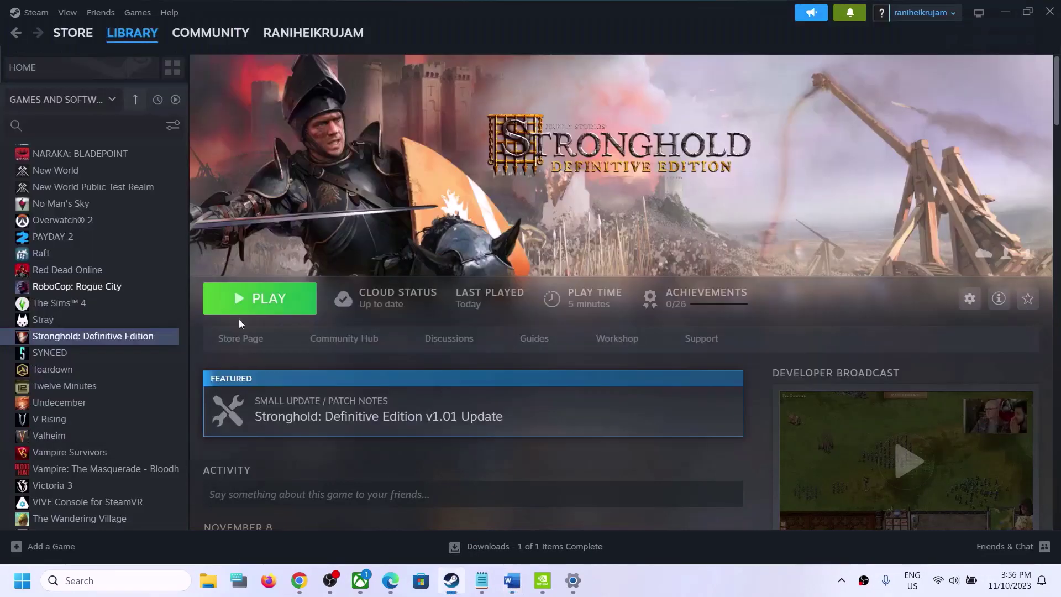
# Replace Stronghold's -dx12 launch option with -dx11
pyautogui.rightClick(103, 337)
pyautogui.click(132, 441)
pyautogui.moveTo(450, 471); pyautogui.dragTo(339, 467)
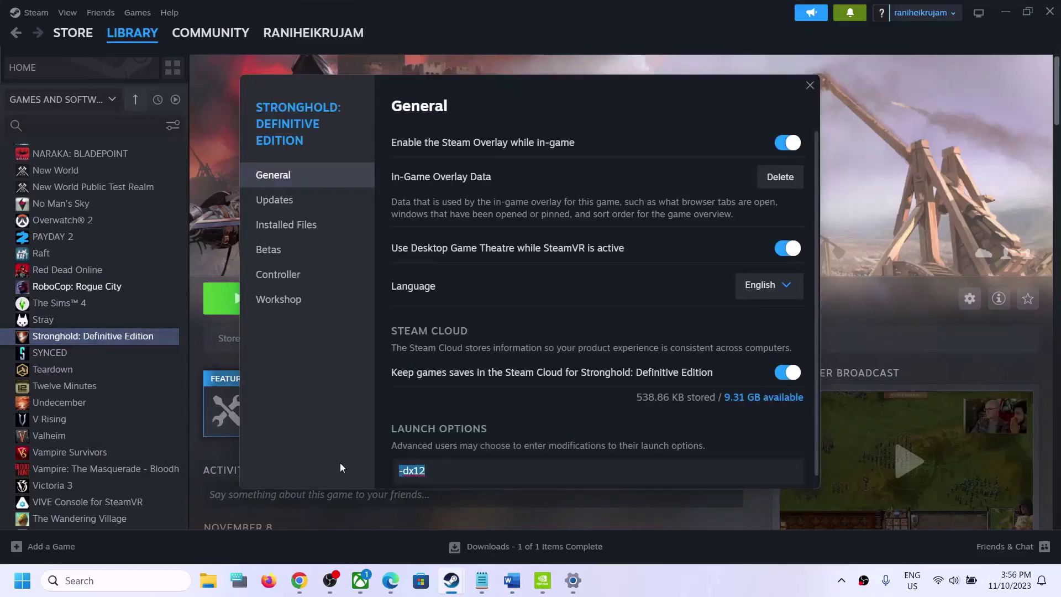
pyautogui.write('-dx11')
pyautogui.click(810, 85)
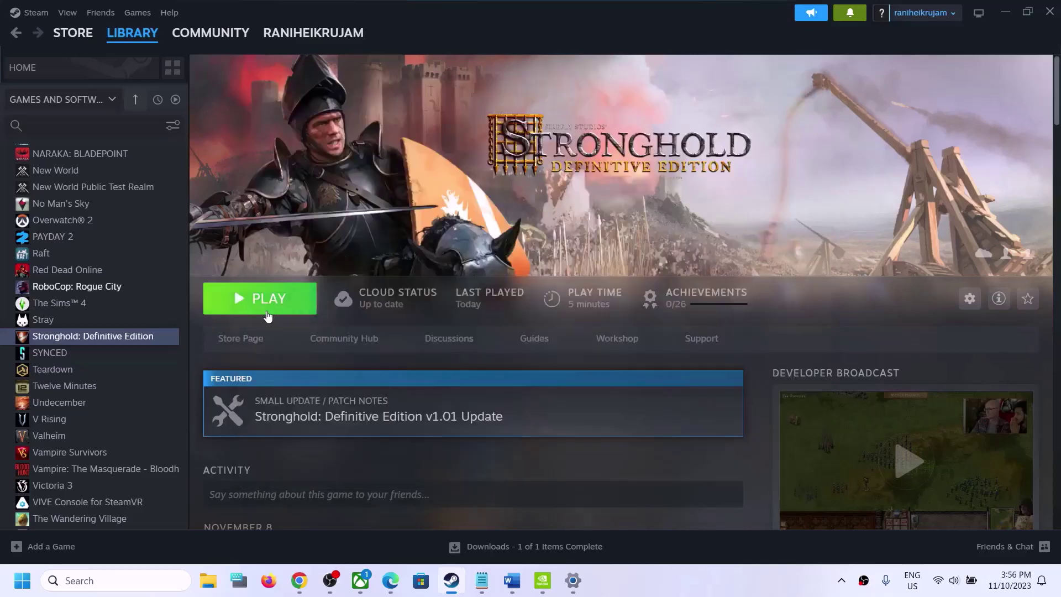
# Change Stronghold's launch option back from -dx11 to -dx12
pyautogui.rightClick(131, 338)
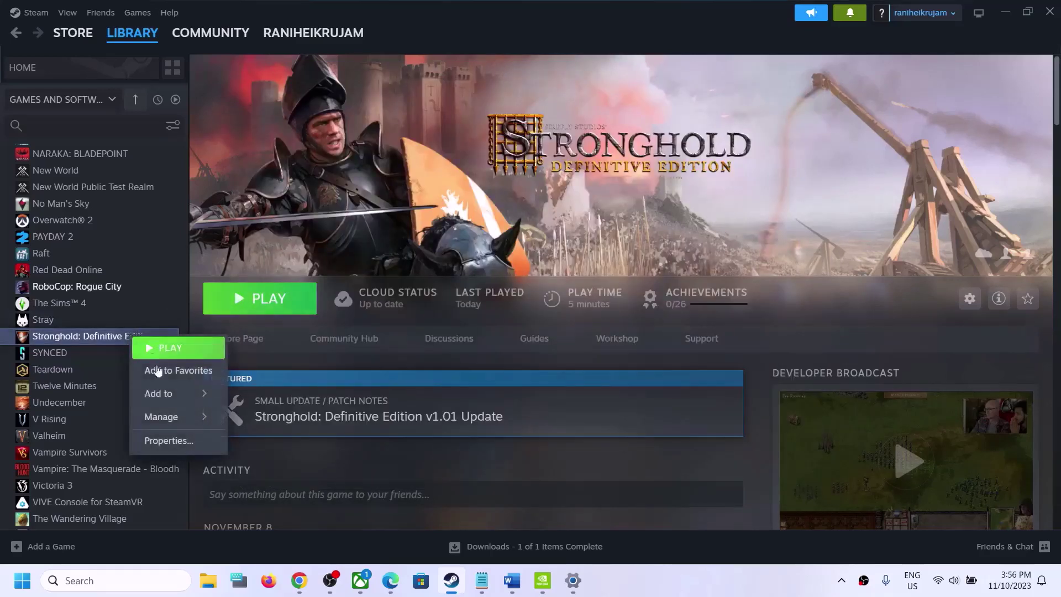
pyautogui.click(168, 441)
pyautogui.moveTo(449, 472); pyautogui.dragTo(332, 473)
pyautogui.write('-dx12')
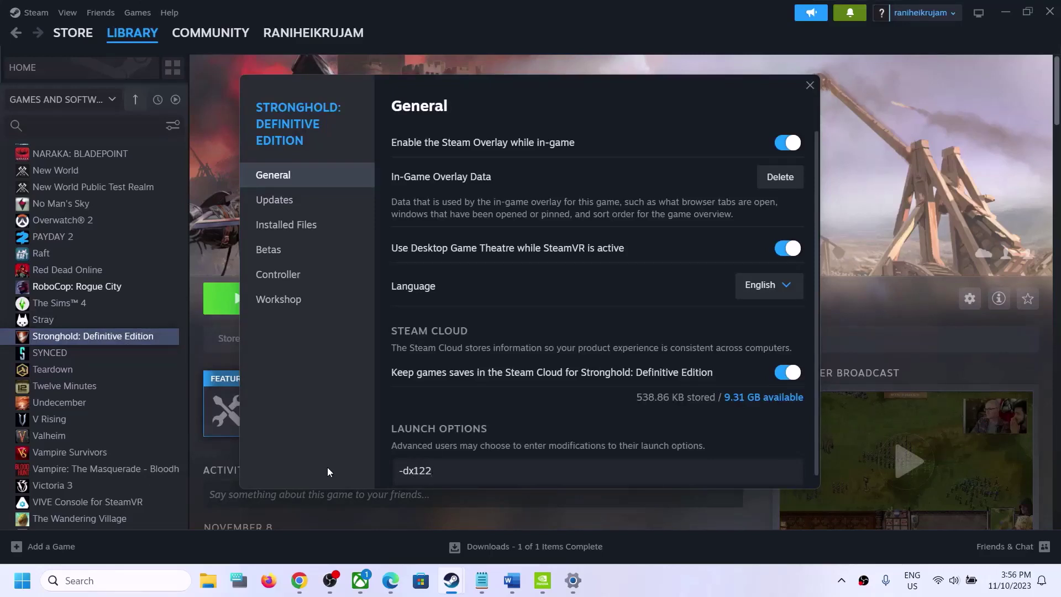
pyautogui.click(811, 85)
# Delete the launch option text from Stronghold's properties and close them
pyautogui.rightClick(95, 340)
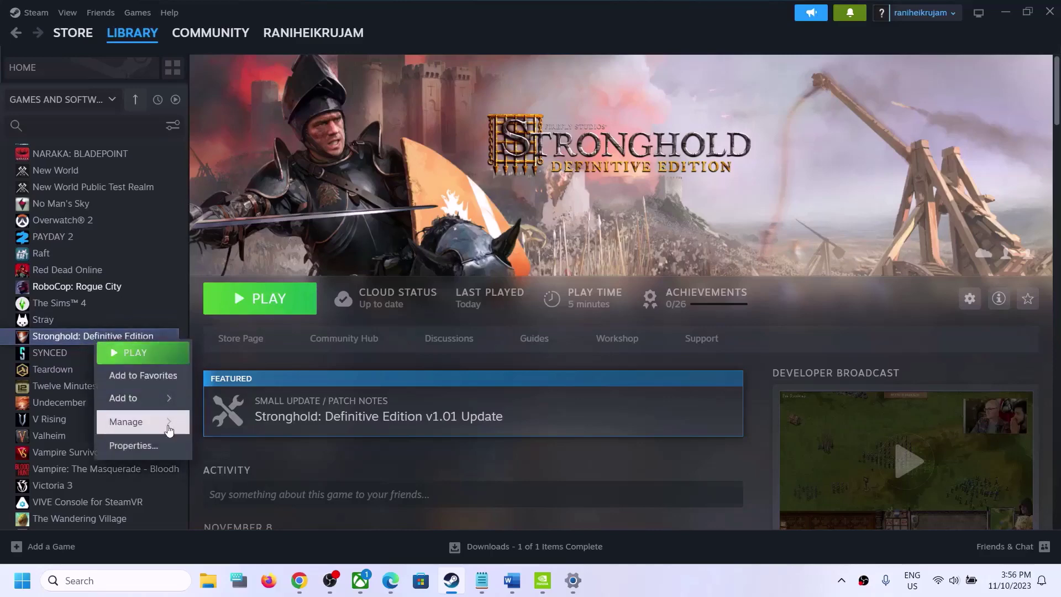
pyautogui.click(165, 448)
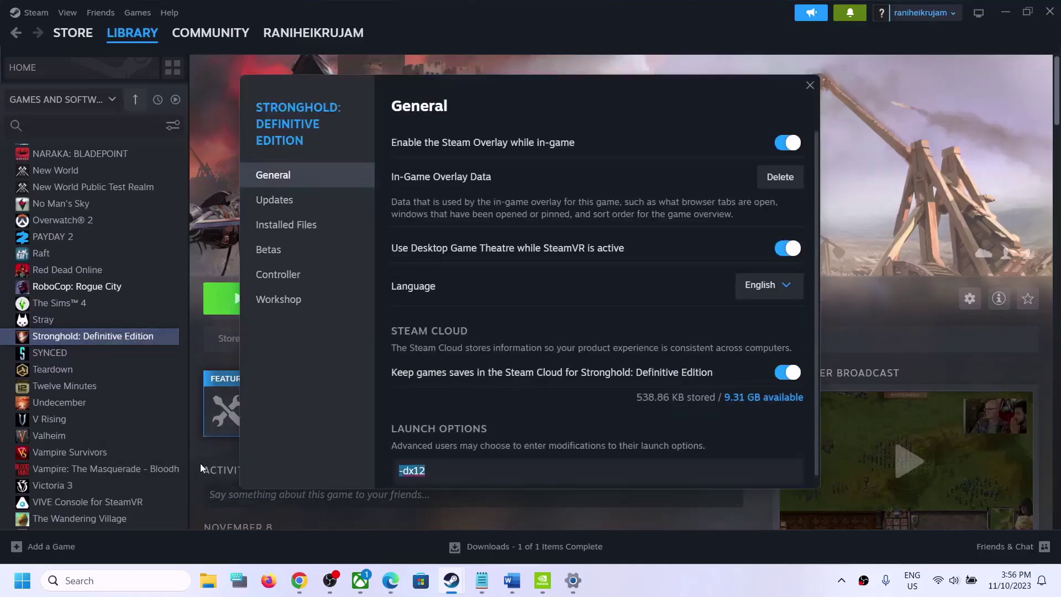
pyautogui.press('BackSpace')
pyautogui.click(810, 85)
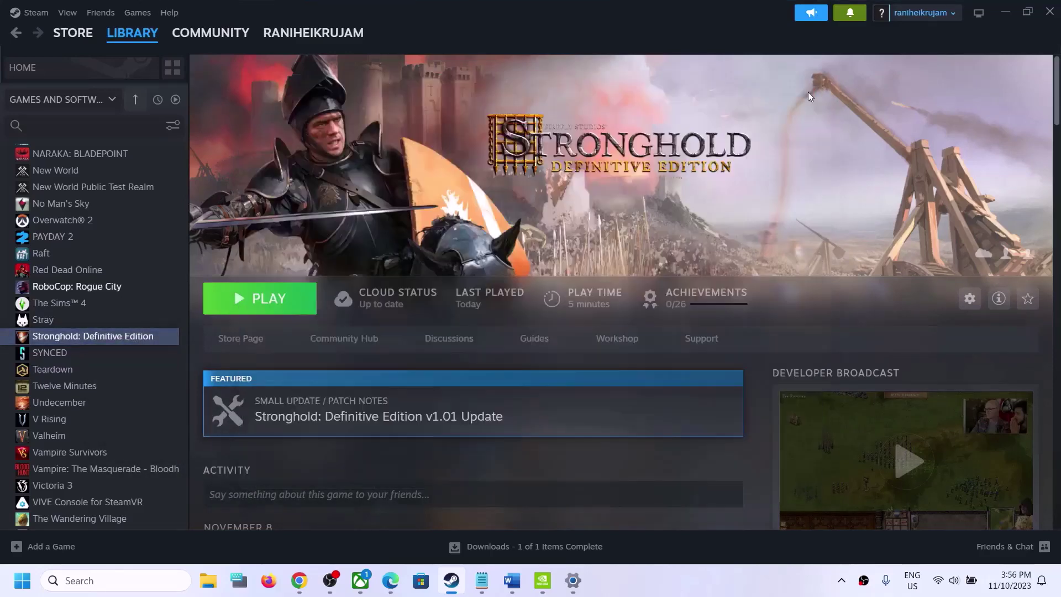
# Read Step 7 on Windowed mode, AMD Adrenaline and a 60 FPS cap, then return to the game
pyautogui.click(512, 580)
pyautogui.scroll(-2, 322, 362)
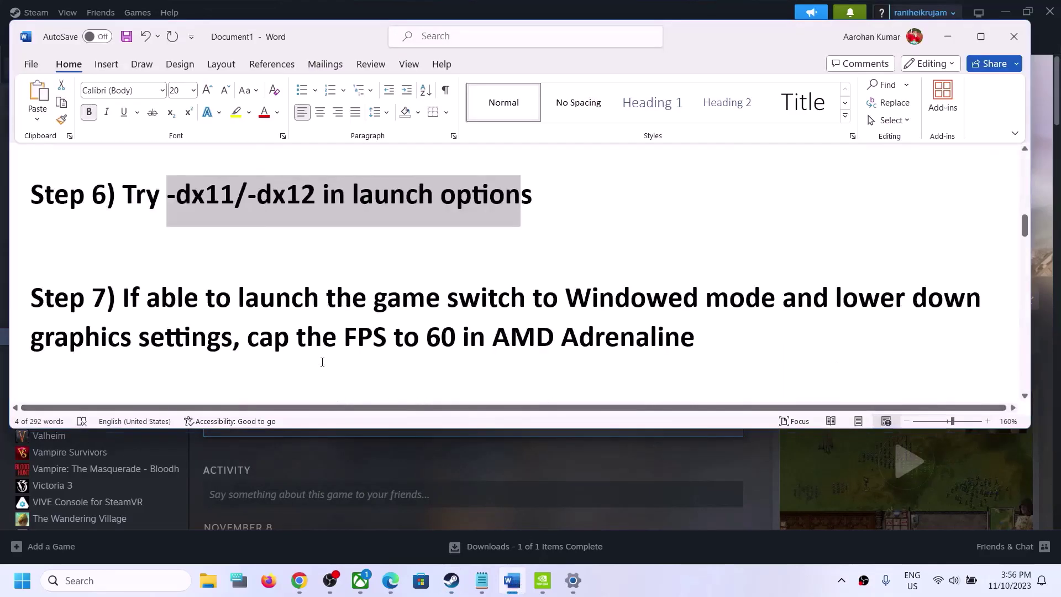
pyautogui.moveTo(180, 302); pyautogui.dragTo(562, 298)
pyautogui.click(562, 298)
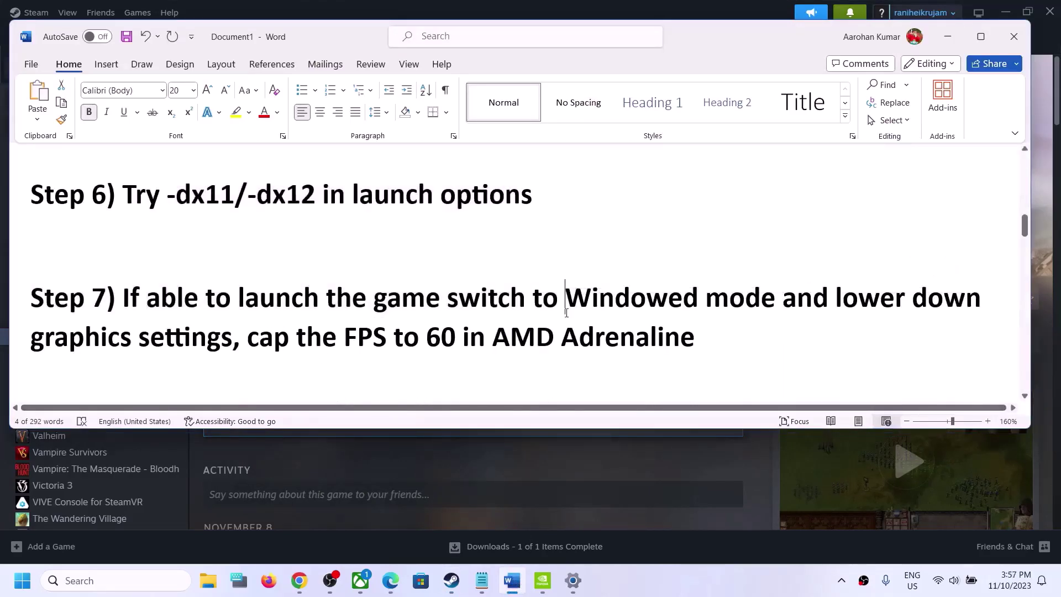
pyautogui.moveTo(481, 299); pyautogui.dragTo(232, 279)
pyautogui.click(852, 319)
pyautogui.scroll(1, 572, 348)
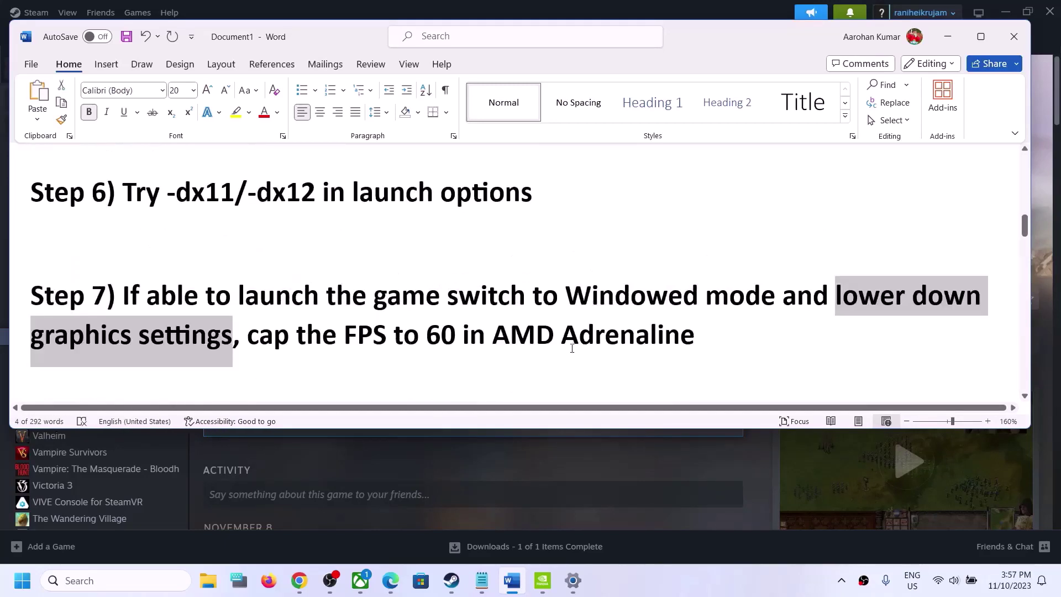
pyautogui.moveTo(508, 338); pyautogui.dragTo(696, 337)
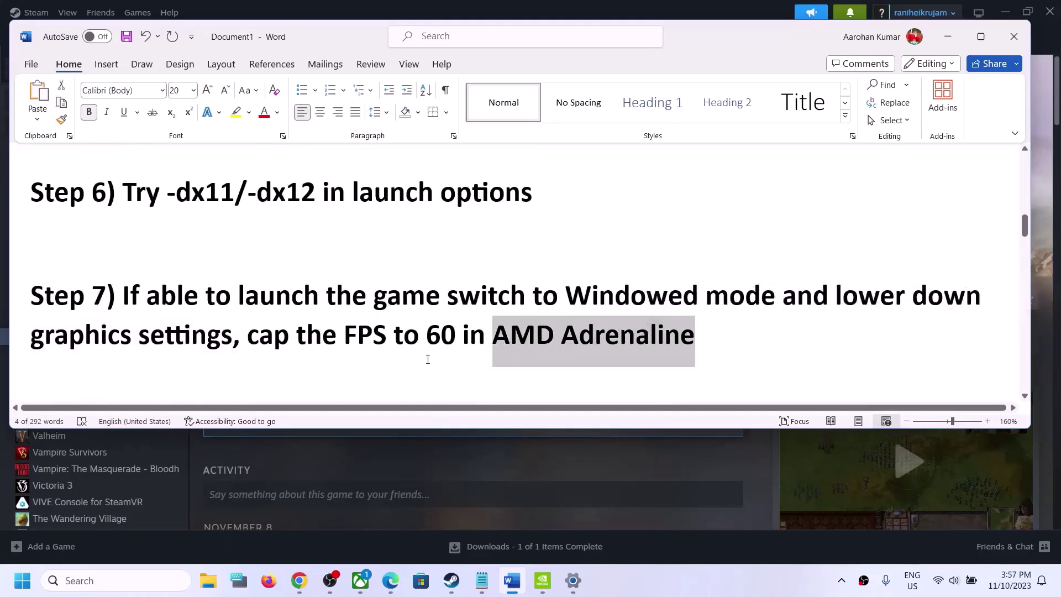
pyautogui.moveTo(248, 338); pyautogui.dragTo(669, 342)
pyautogui.moveTo(164, 288); pyautogui.dragTo(561, 293)
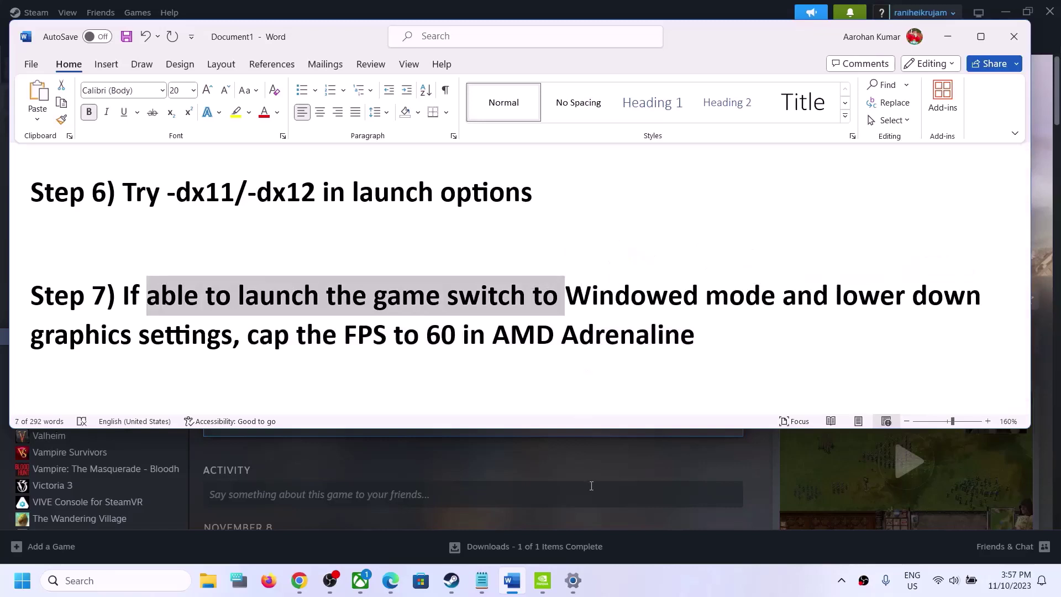
pyautogui.click(662, 475)
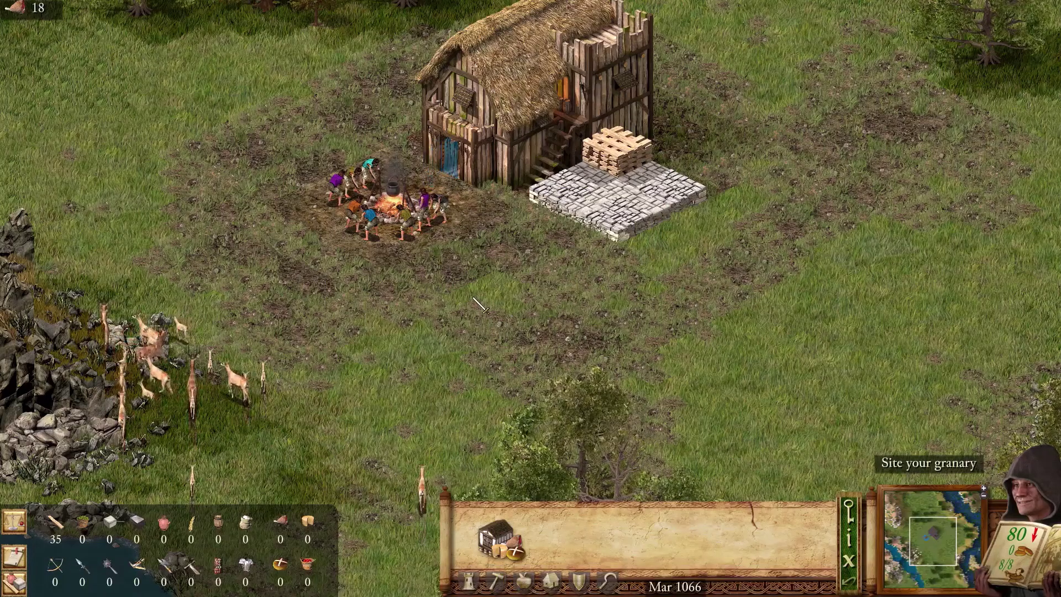
# Set Stronghold's video options to Windowed, 1680x1050 (120hz), VSync off, and apply them
pyautogui.press('Escape')
pyautogui.click(530, 225)
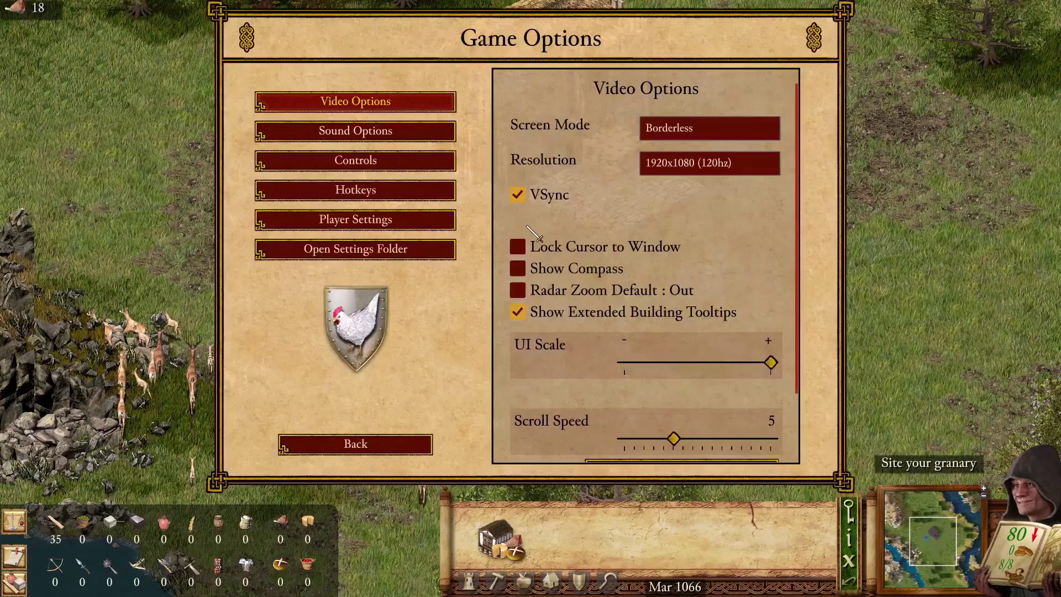
pyautogui.click(348, 107)
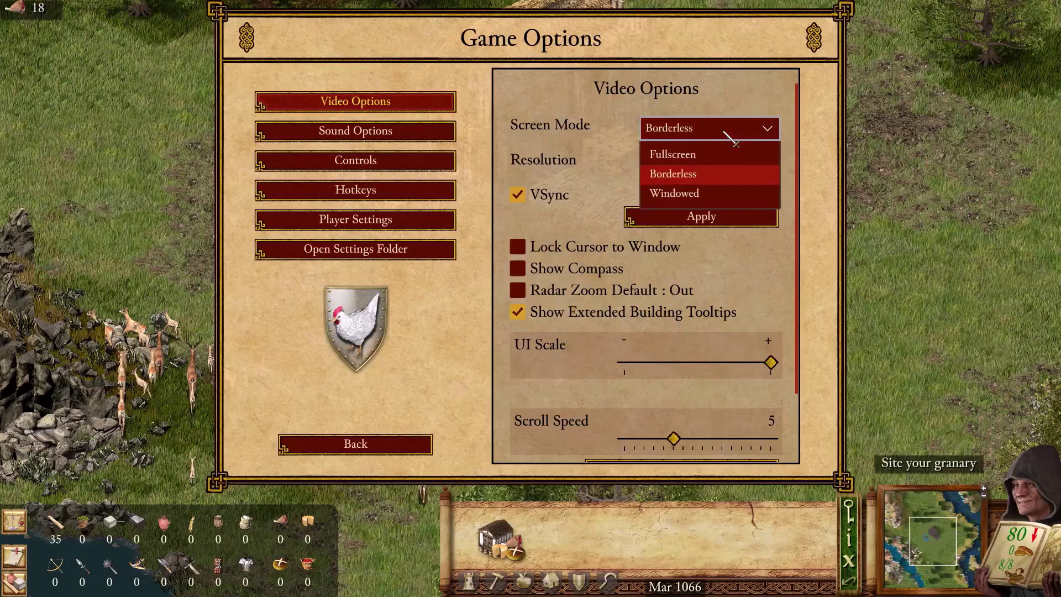
pyautogui.click(686, 157)
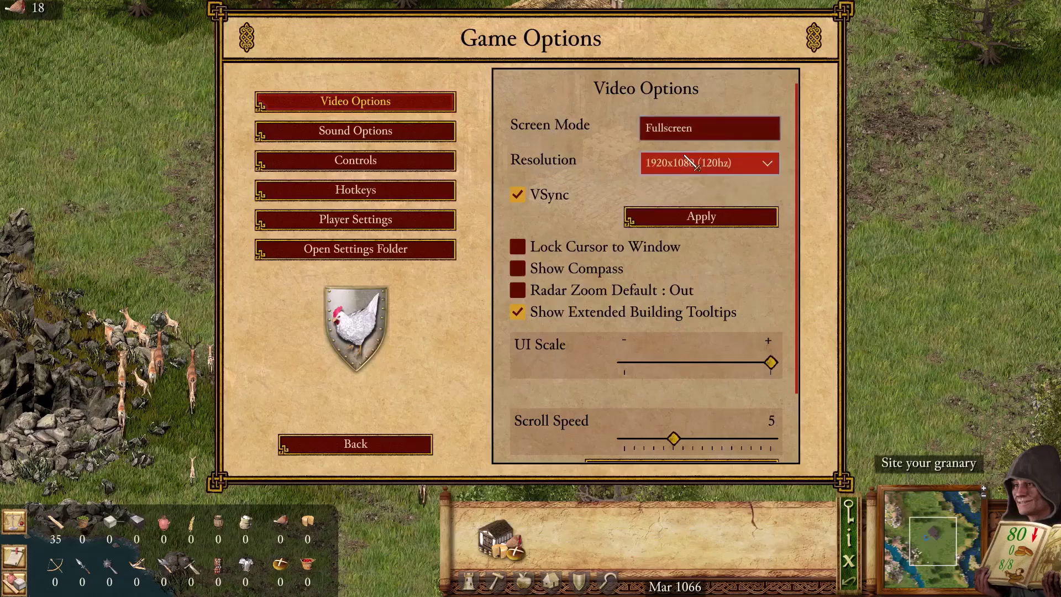
pyautogui.click(701, 133)
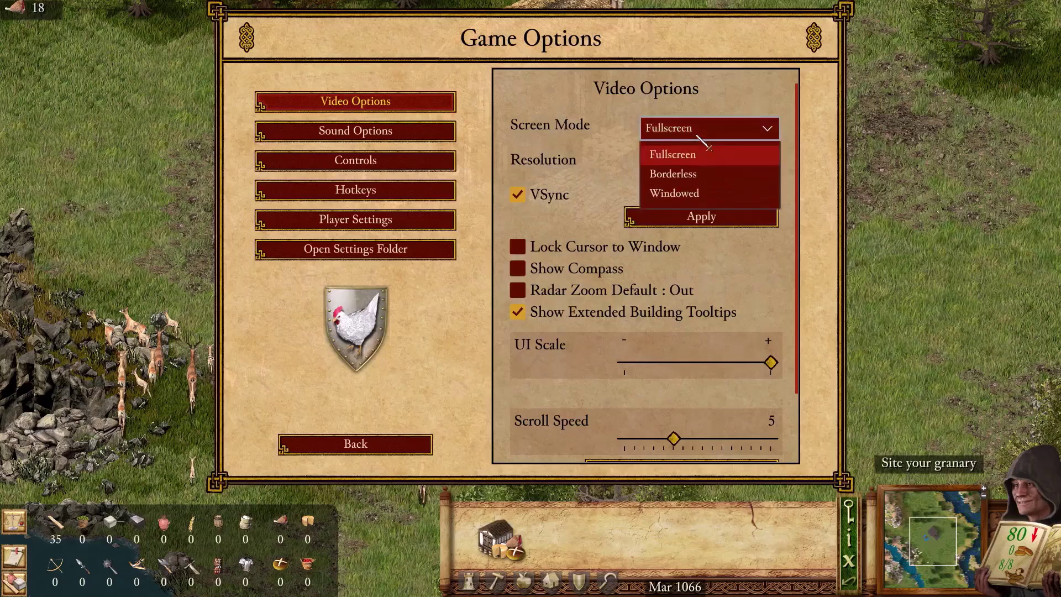
pyautogui.click(673, 193)
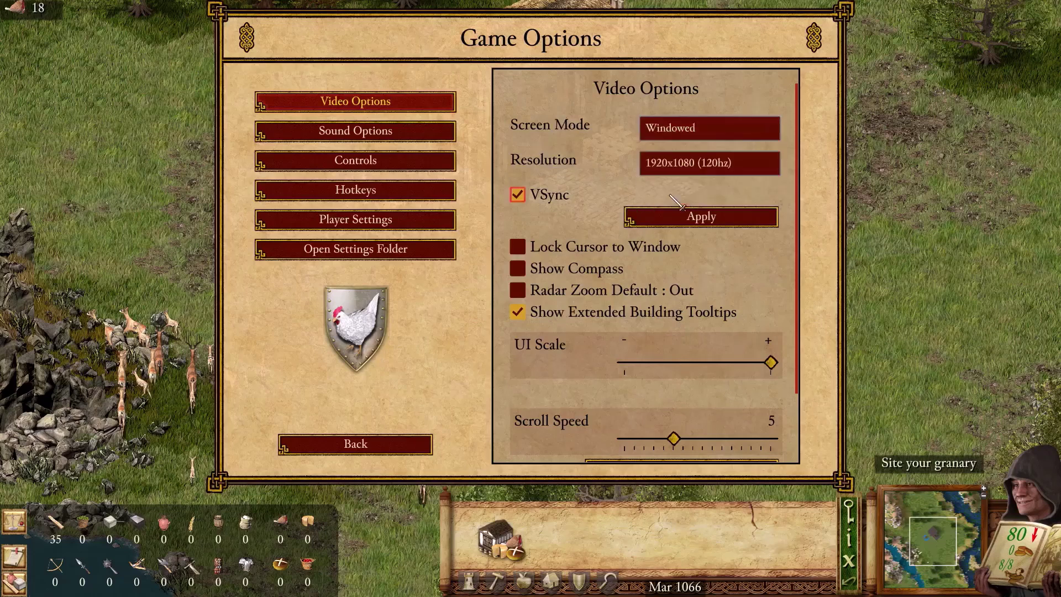
pyautogui.click(689, 171)
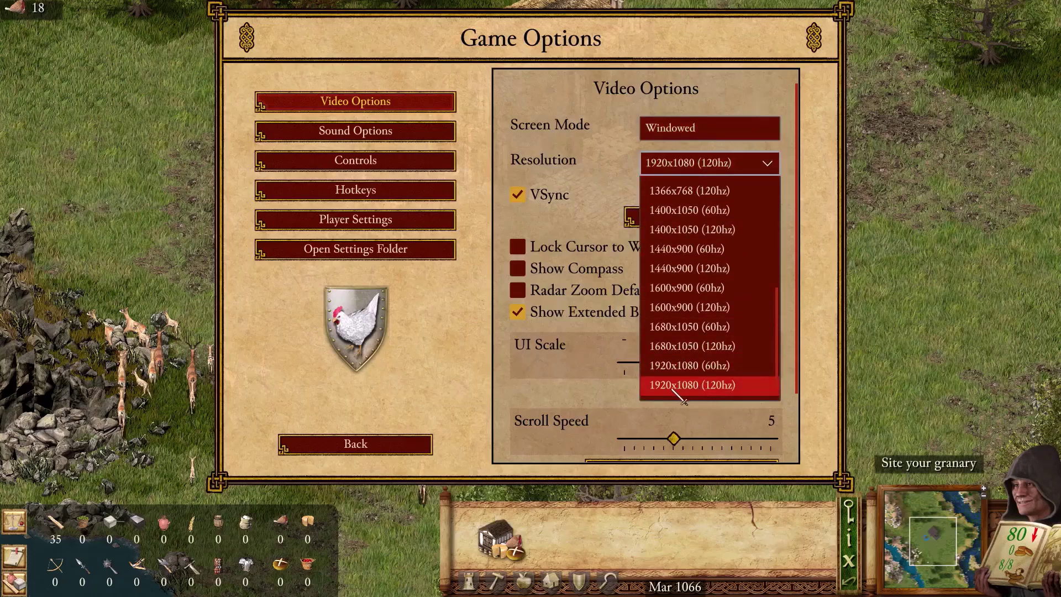
pyautogui.click(688, 346)
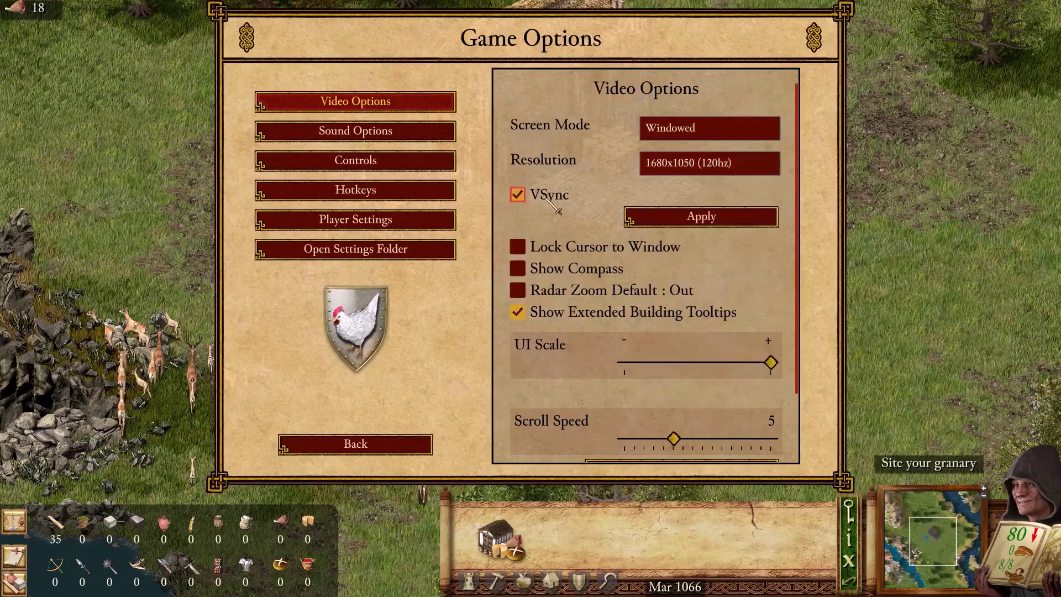
pyautogui.click(519, 198)
pyautogui.click(739, 218)
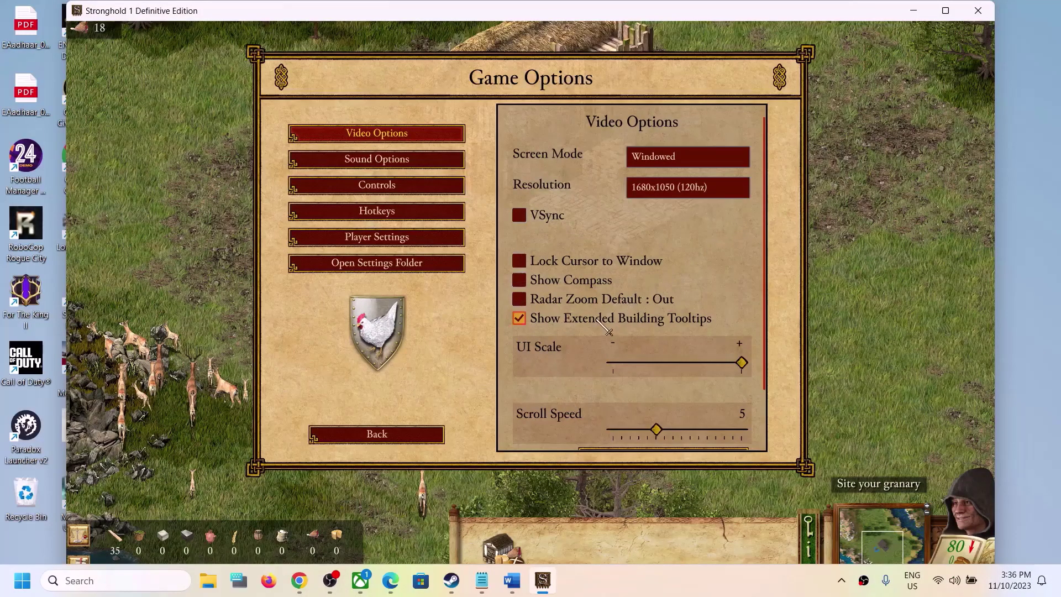
pyautogui.scroll(-3, 743, 282)
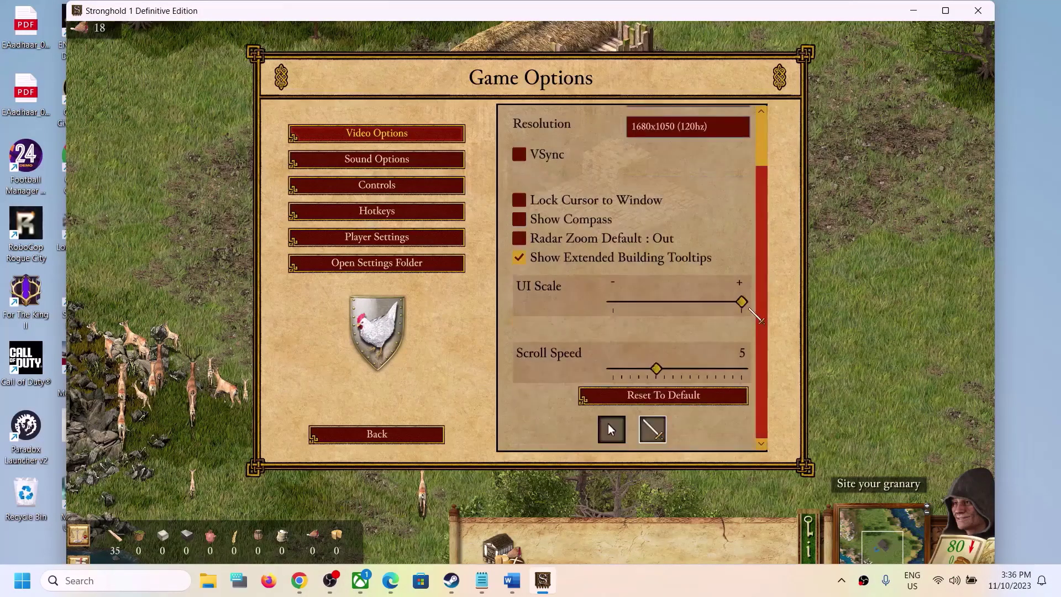
pyautogui.scroll(3, 594, 346)
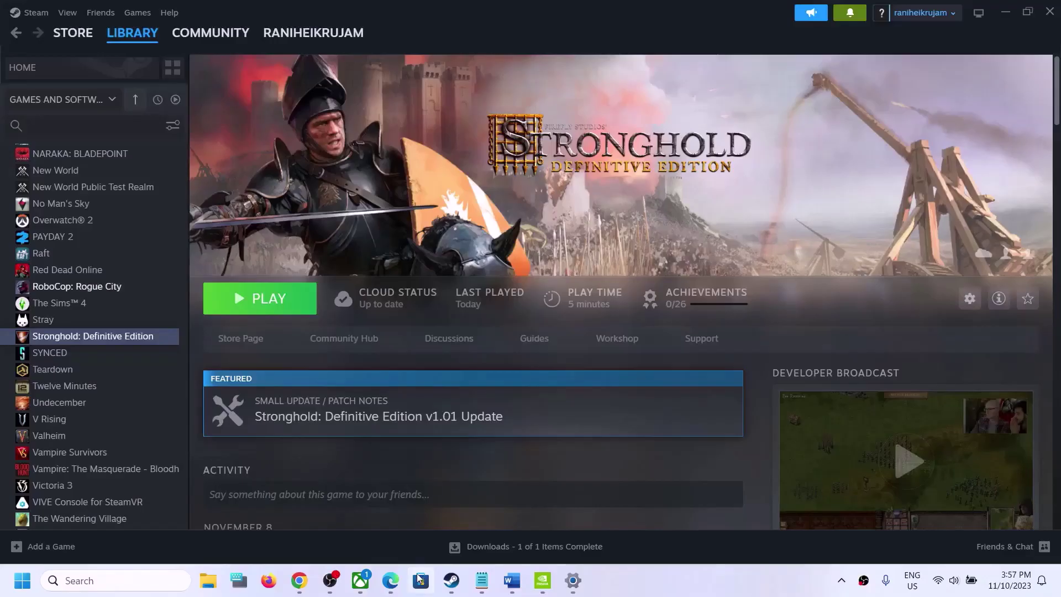
# Review Step 8's clean driver install note and its NVIDIA and AMD driver links, then go to the browser
pyautogui.click(512, 580)
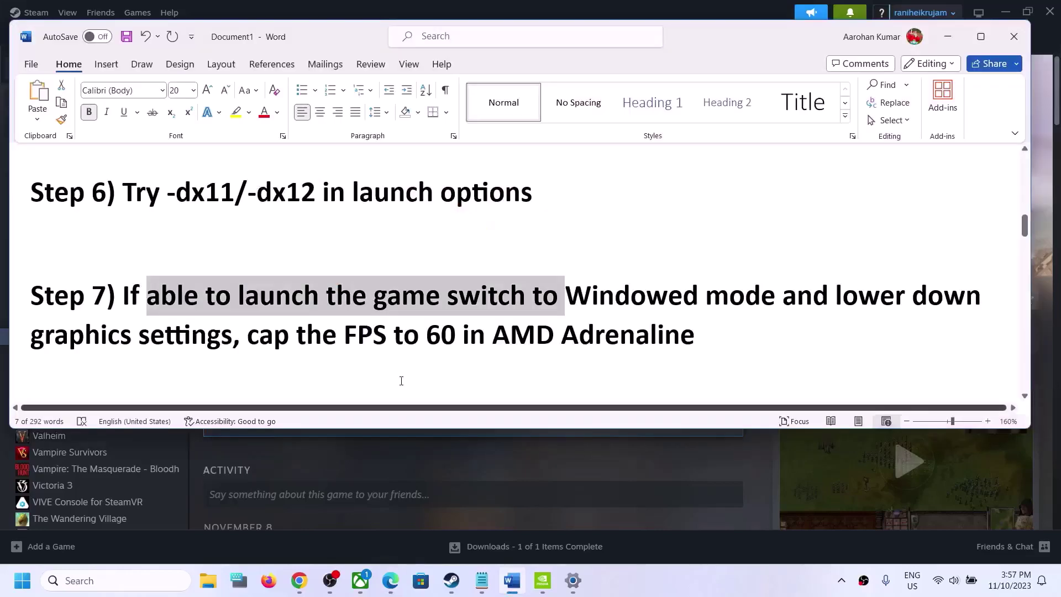
pyautogui.scroll(-2, 303, 347)
pyautogui.scroll(-1, 195, 300)
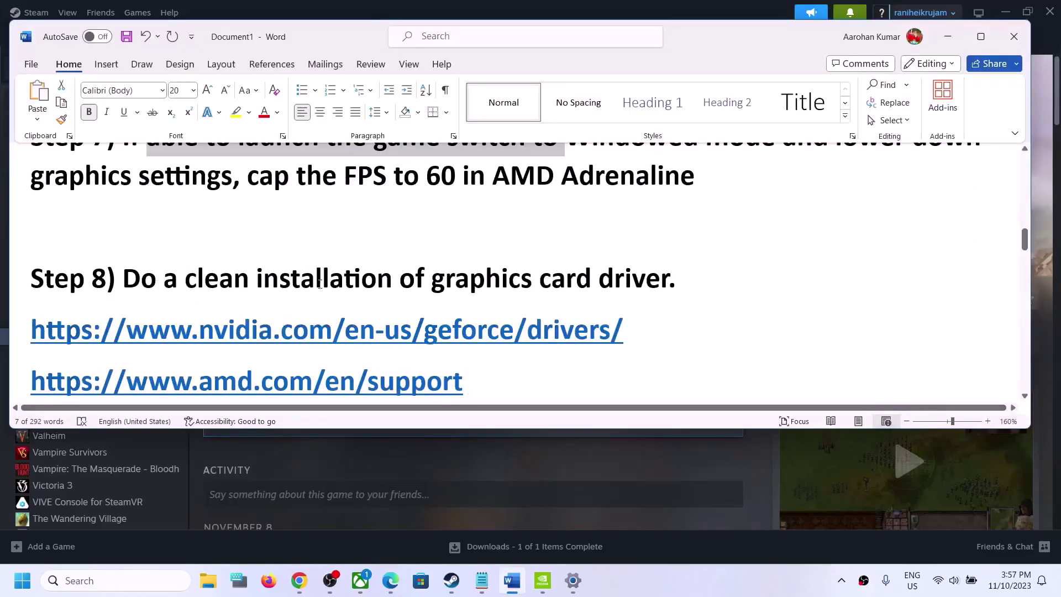
pyautogui.moveTo(122, 279); pyautogui.dragTo(653, 269)
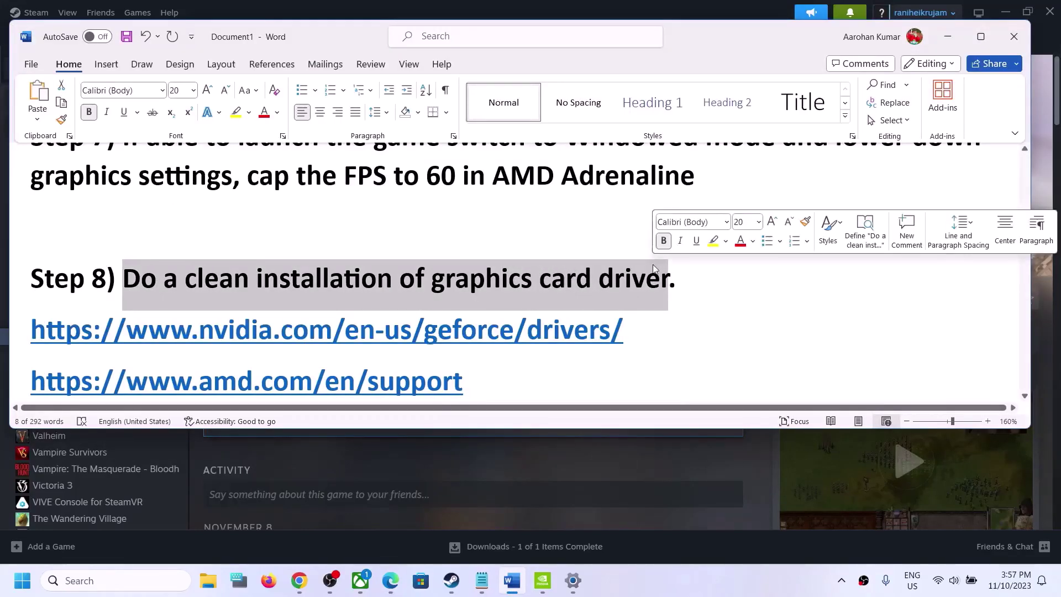
pyautogui.tripleClick(275, 326)
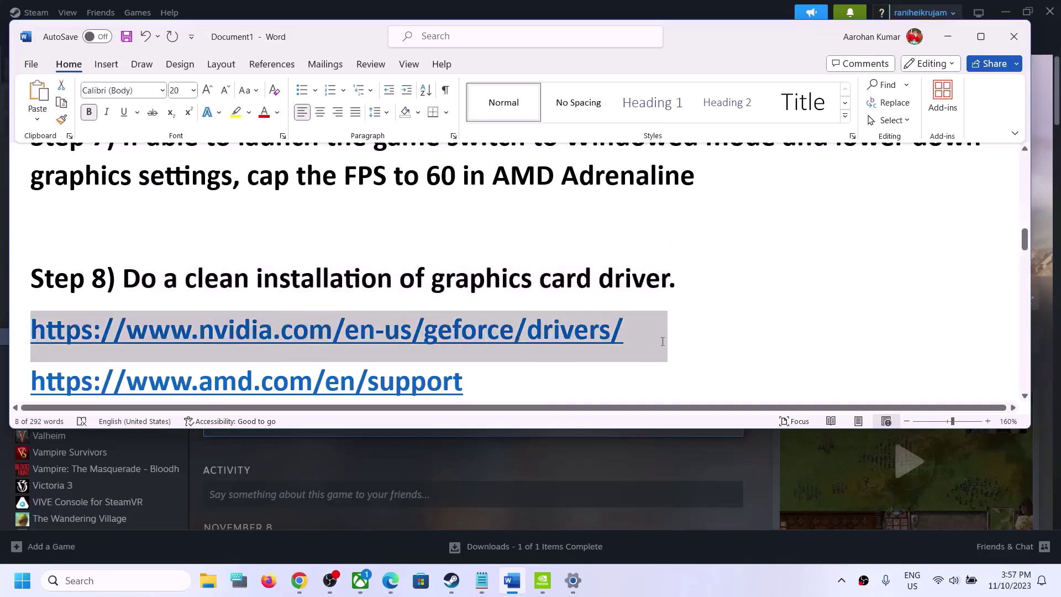
pyautogui.scroll(-1, 341, 333)
pyautogui.tripleClick(201, 326)
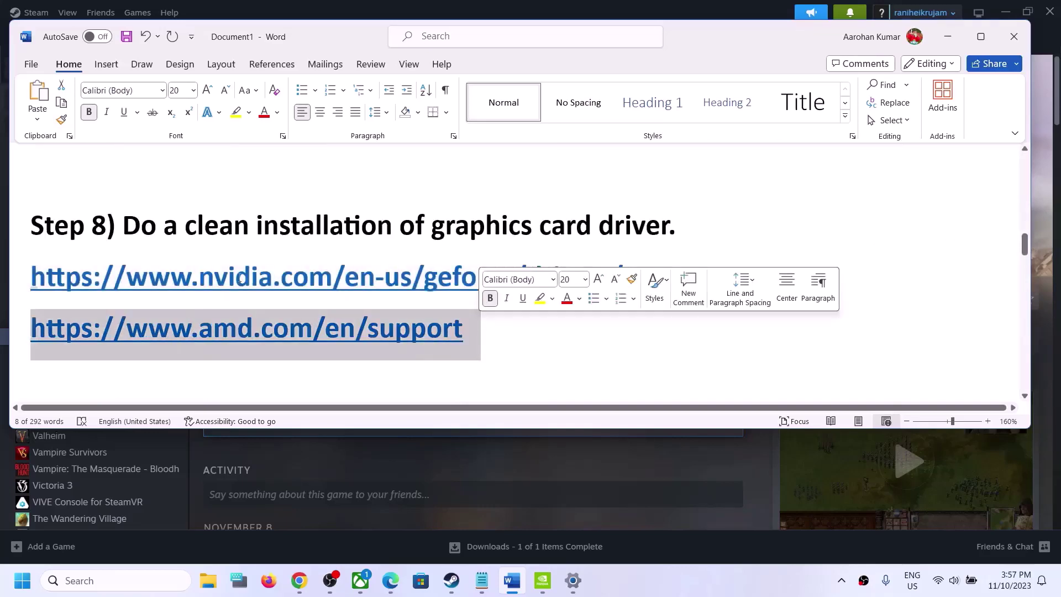
pyautogui.moveTo(199, 277); pyautogui.dragTo(424, 276)
pyautogui.click(765, 592)
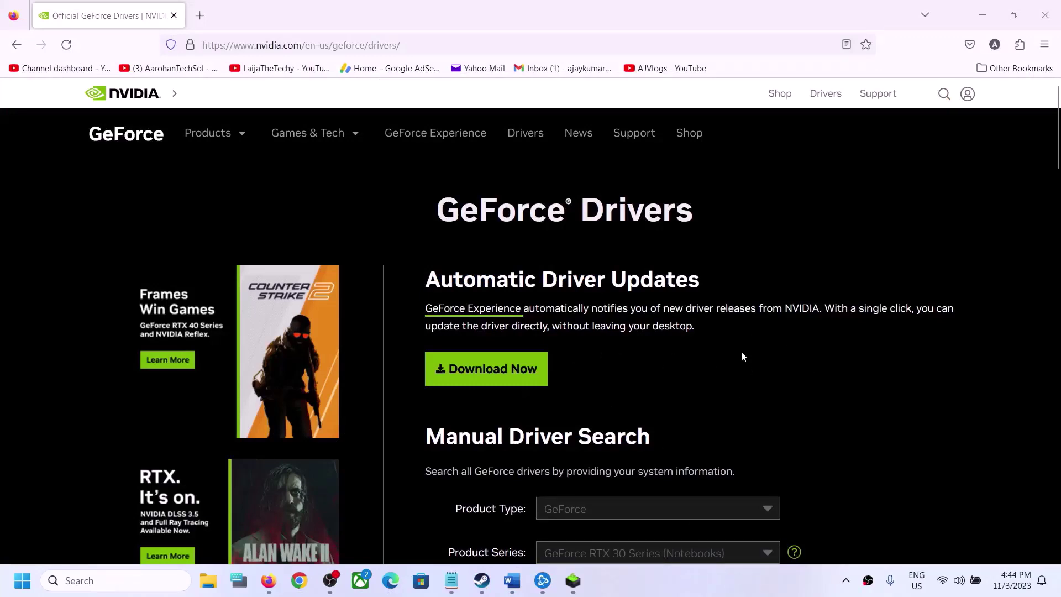
# Choose GeForce, RTX 30 Series (Notebooks), RTX 3050 Laptop GPU and Windows 11 in the driver search
pyautogui.scroll(-4, 735, 352)
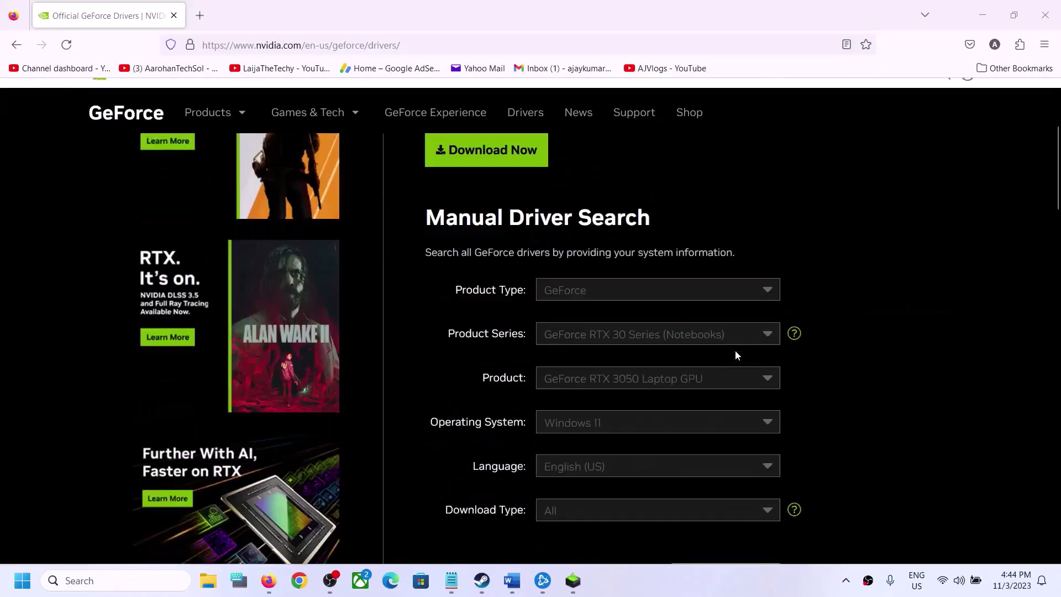
pyautogui.click(597, 305)
pyautogui.click(585, 313)
pyautogui.click(583, 342)
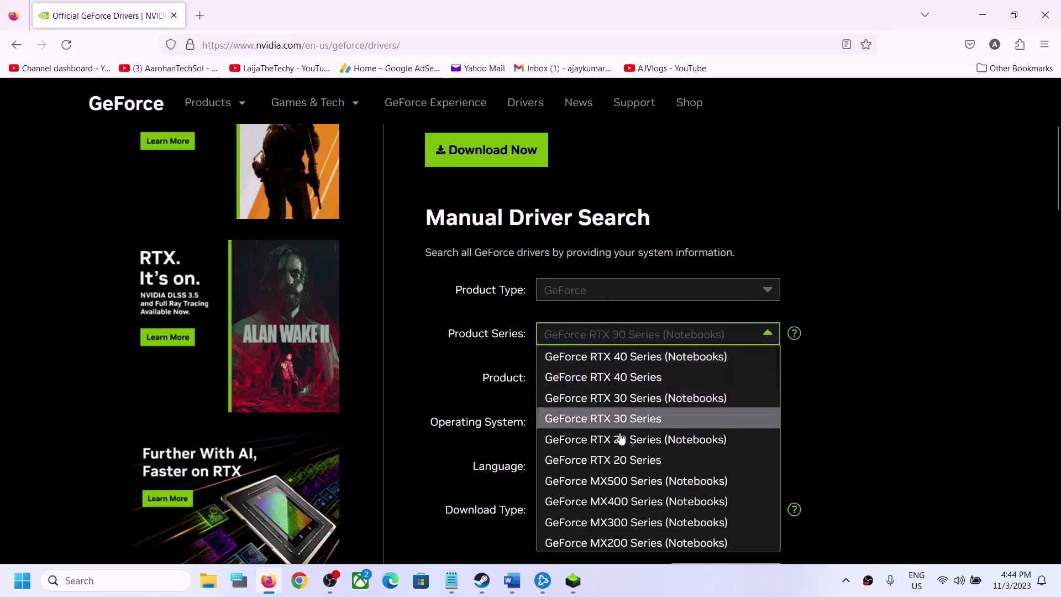
pyautogui.click(634, 398)
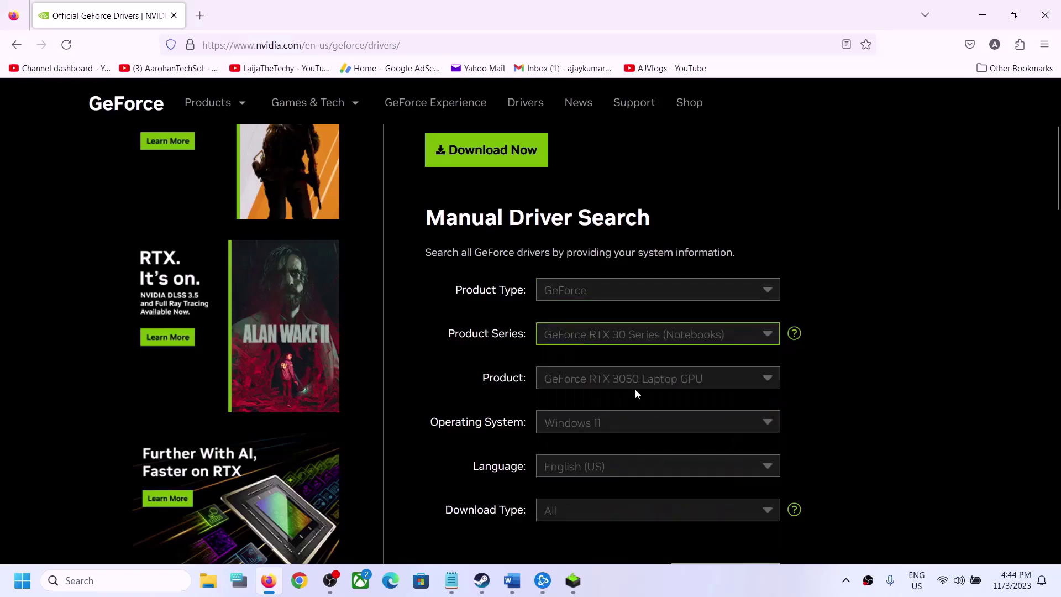
pyautogui.click(636, 385)
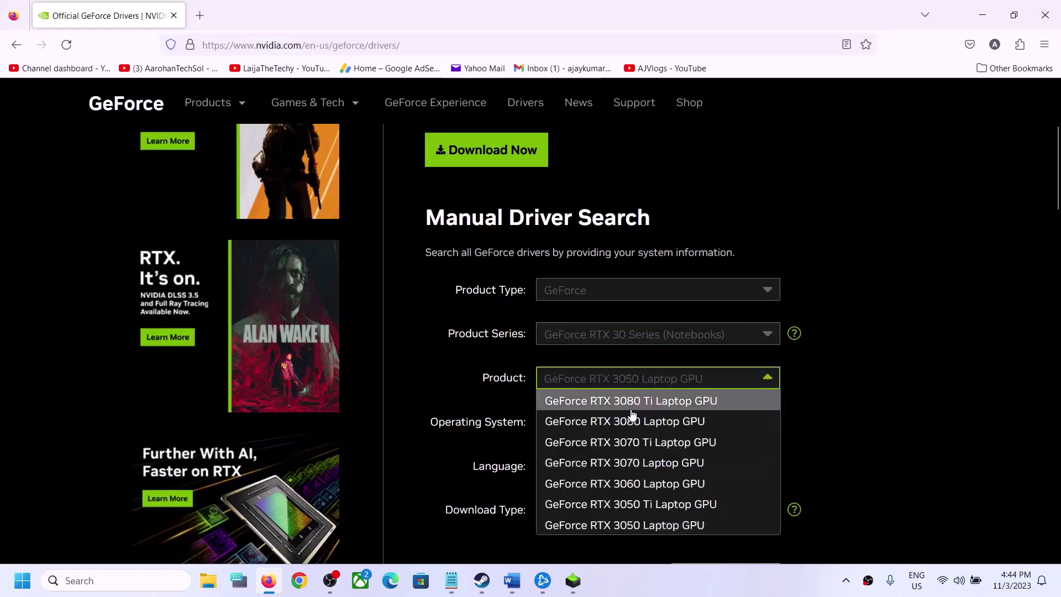
pyautogui.click(636, 531)
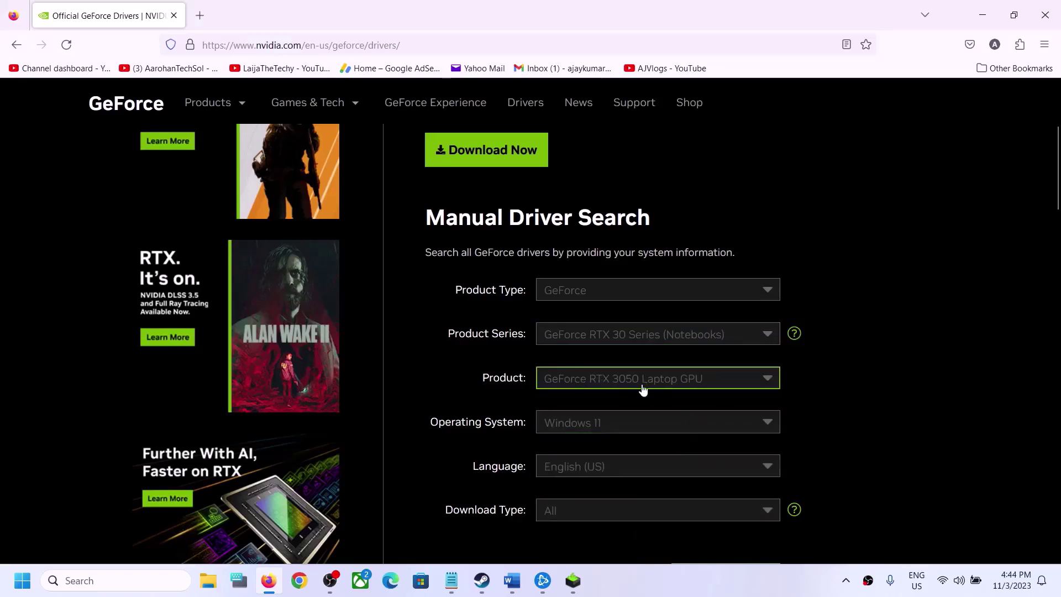
pyautogui.click(586, 424)
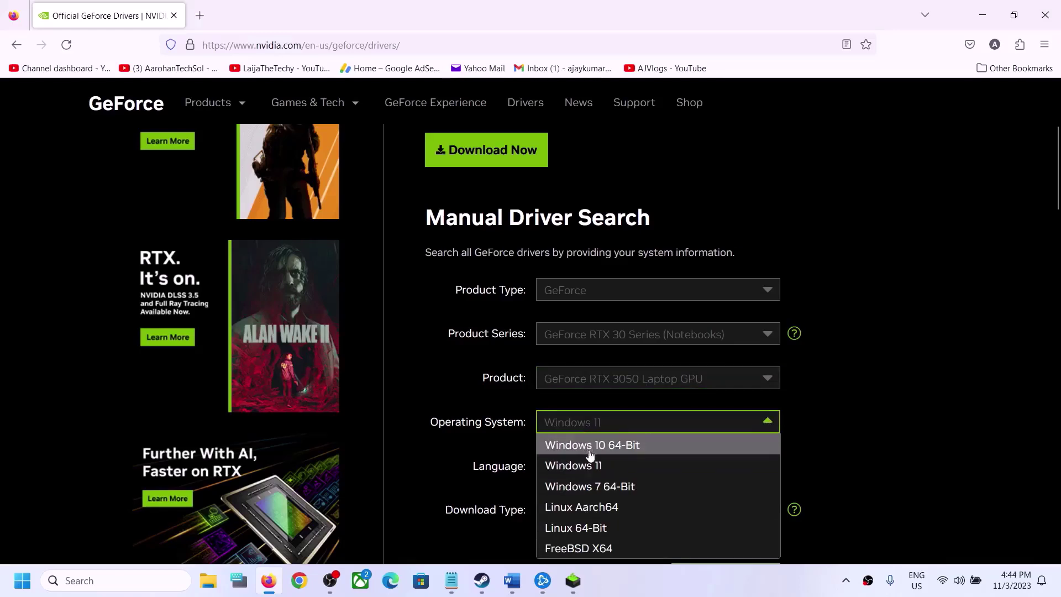
pyautogui.click(821, 452)
# Check the Game Ready Driver 546.01 result and download its installer
pyautogui.scroll(-3, 747, 449)
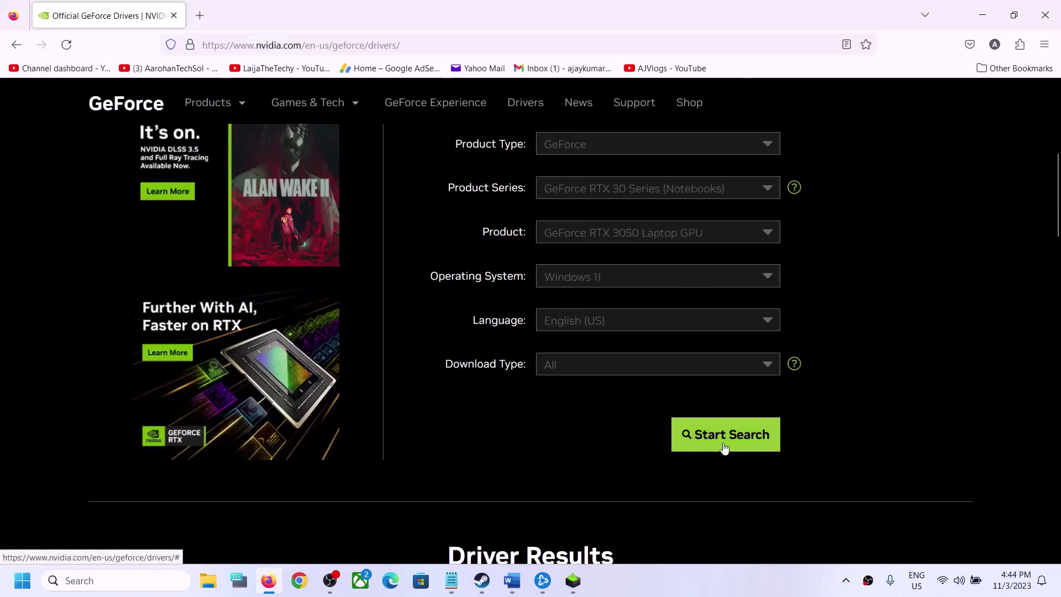
pyautogui.scroll(-5, 608, 450)
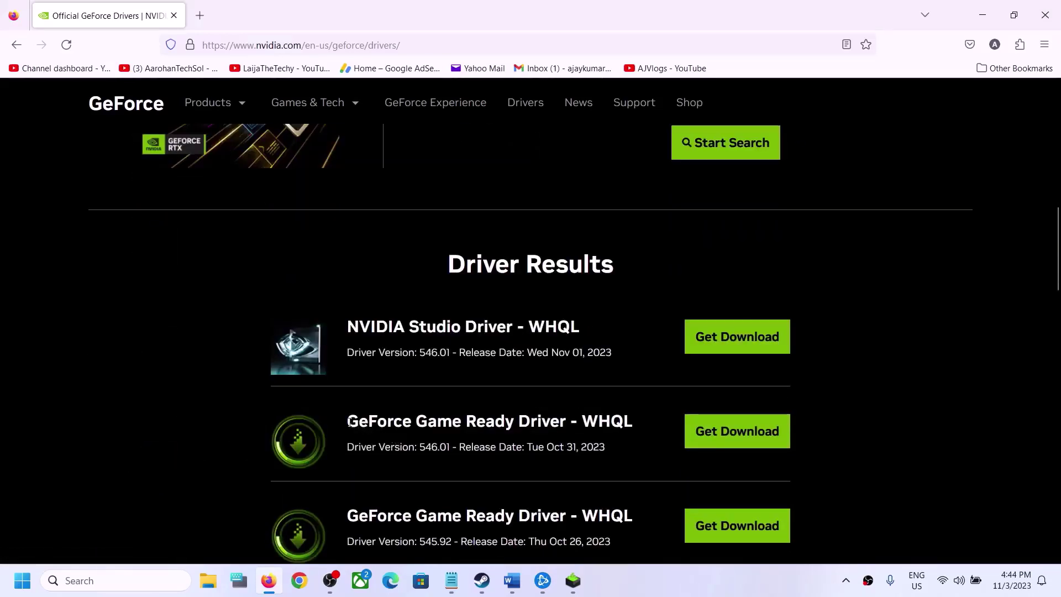
pyautogui.moveTo(349, 423); pyautogui.dragTo(529, 422)
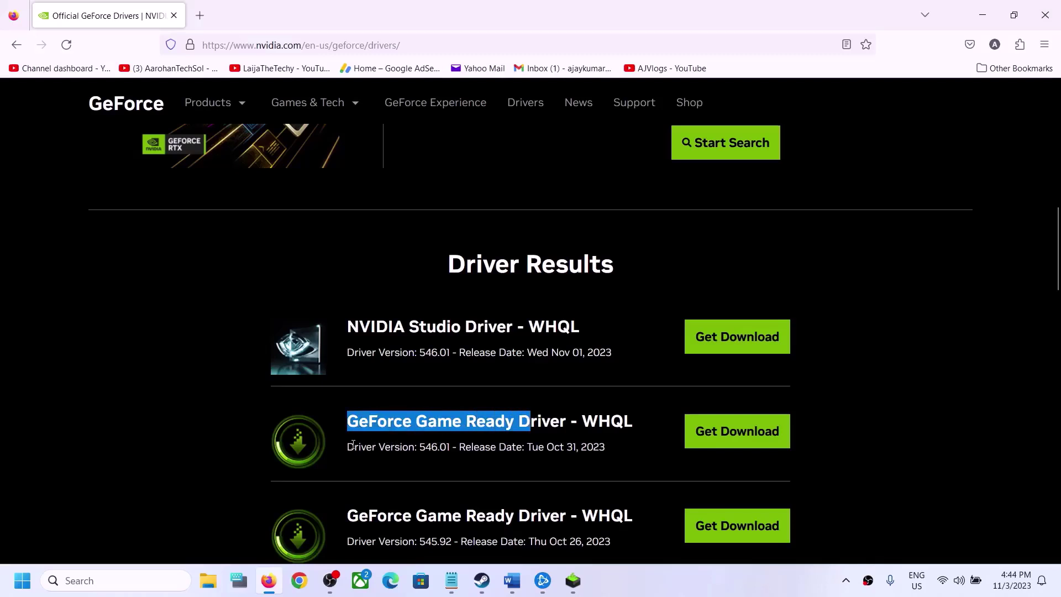
pyautogui.moveTo(349, 447); pyautogui.dragTo(445, 452)
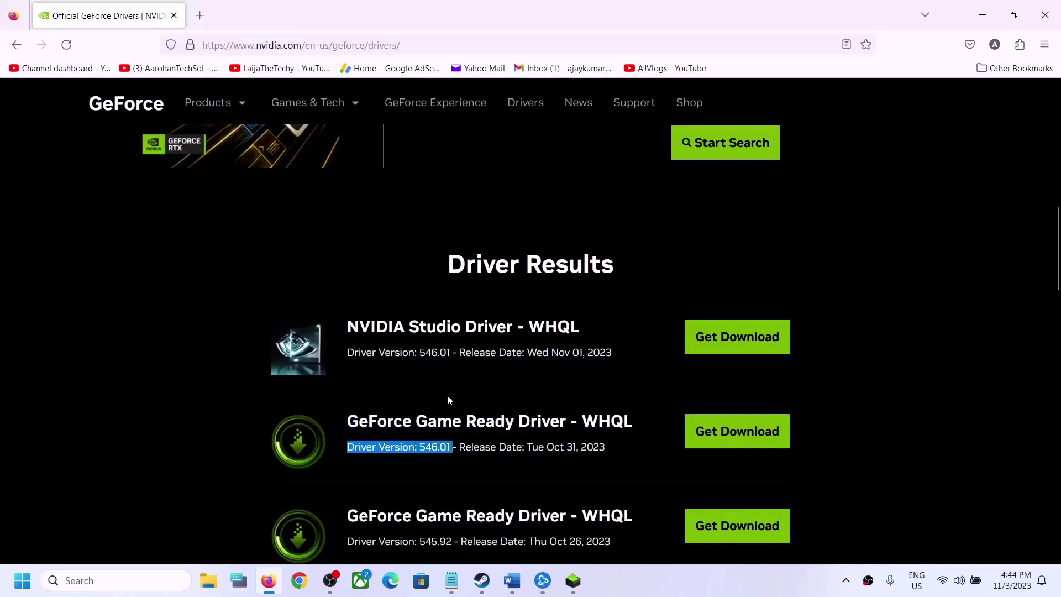
pyautogui.moveTo(418, 327); pyautogui.dragTo(448, 328)
pyautogui.moveTo(361, 423); pyautogui.dragTo(505, 423)
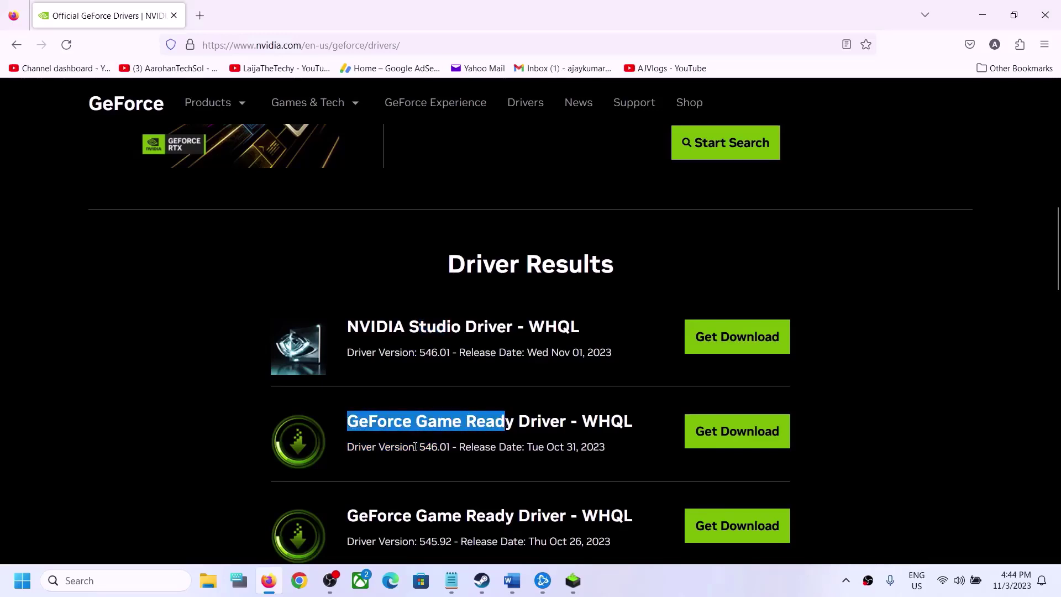
pyautogui.moveTo(419, 447); pyautogui.dragTo(443, 447)
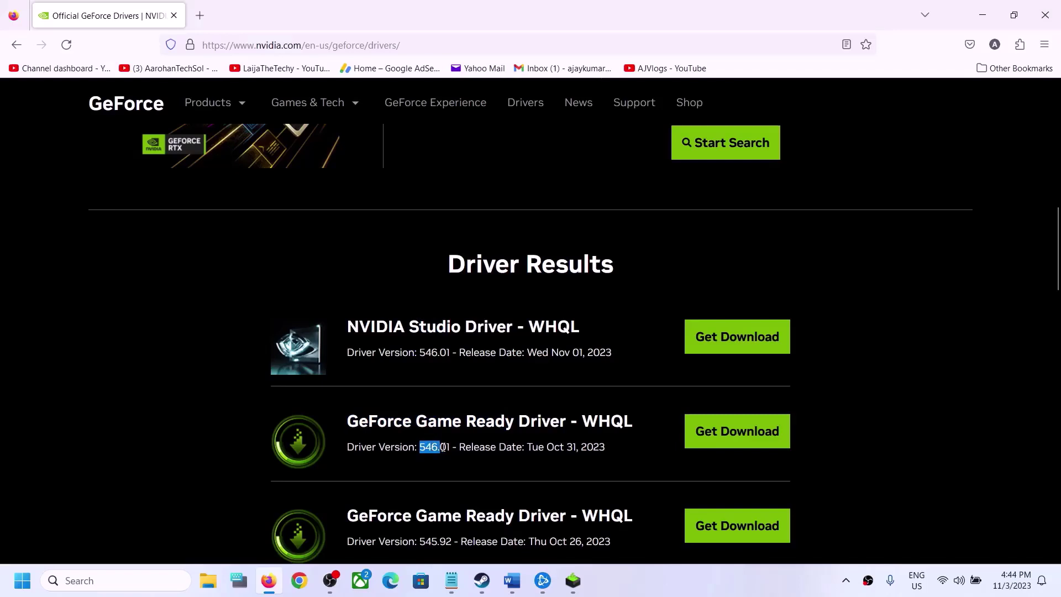
pyautogui.click(729, 432)
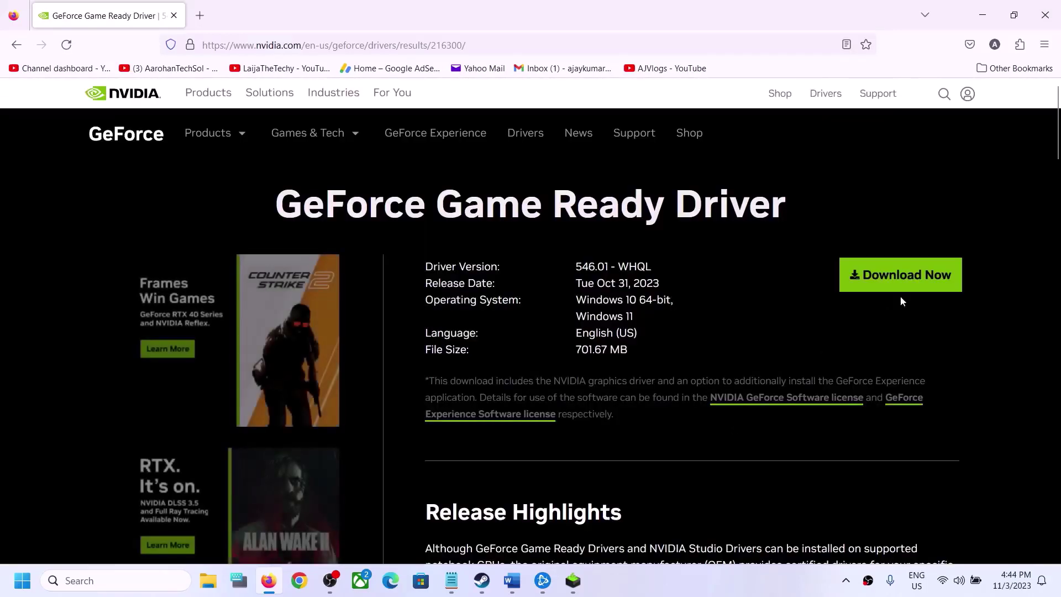
pyautogui.click(879, 274)
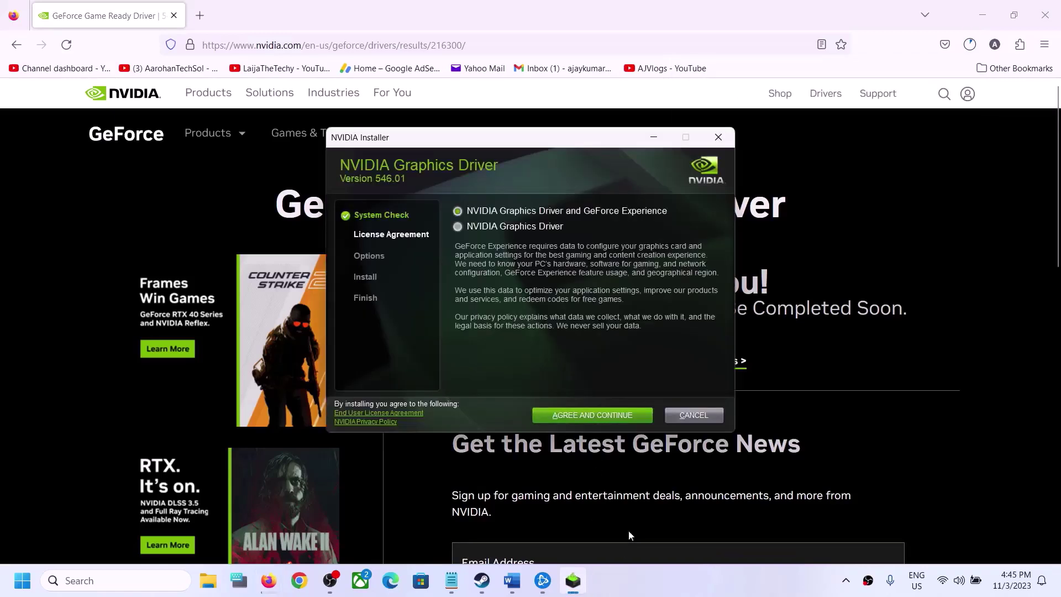
# Accept the NVIDIA licence, choose Custom install, and start a clean install of driver 546.01
pyautogui.click(574, 418)
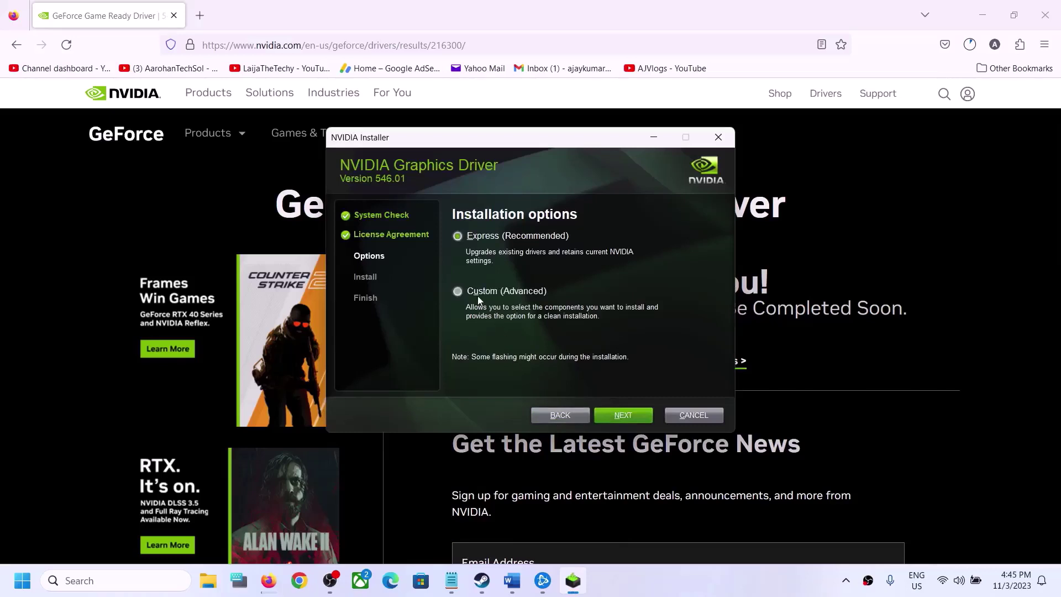
pyautogui.click(615, 417)
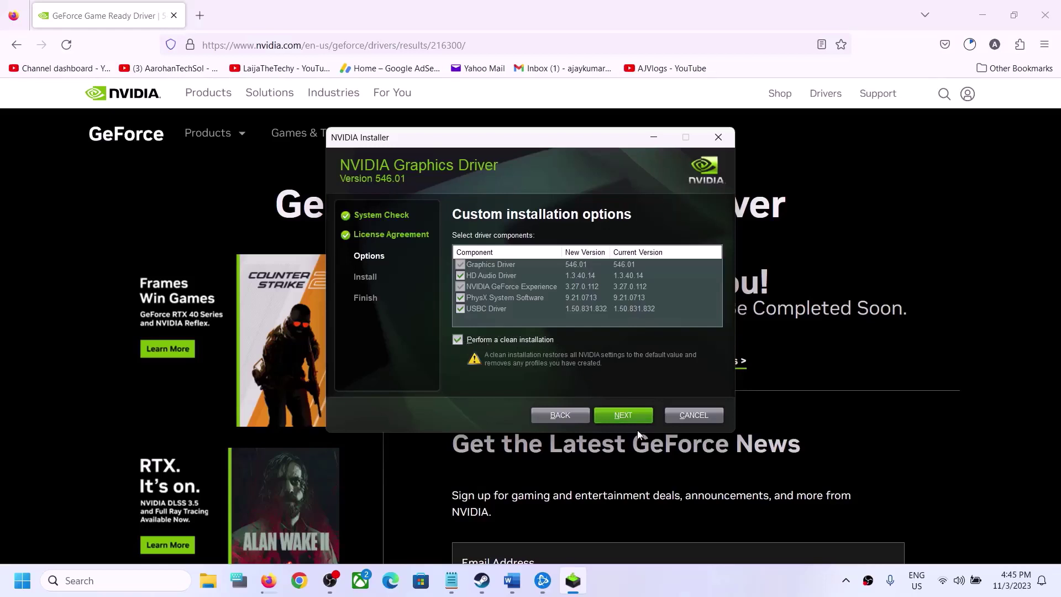
pyautogui.click(623, 416)
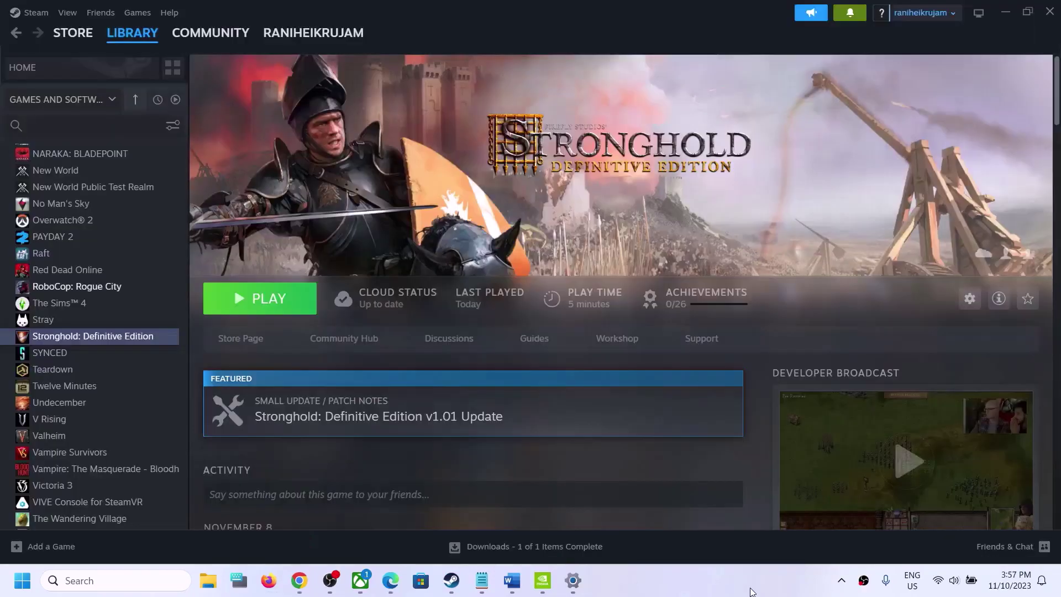
# Read Step 9 in the Word troubleshooting notes about graphics settings
pyautogui.click(512, 581)
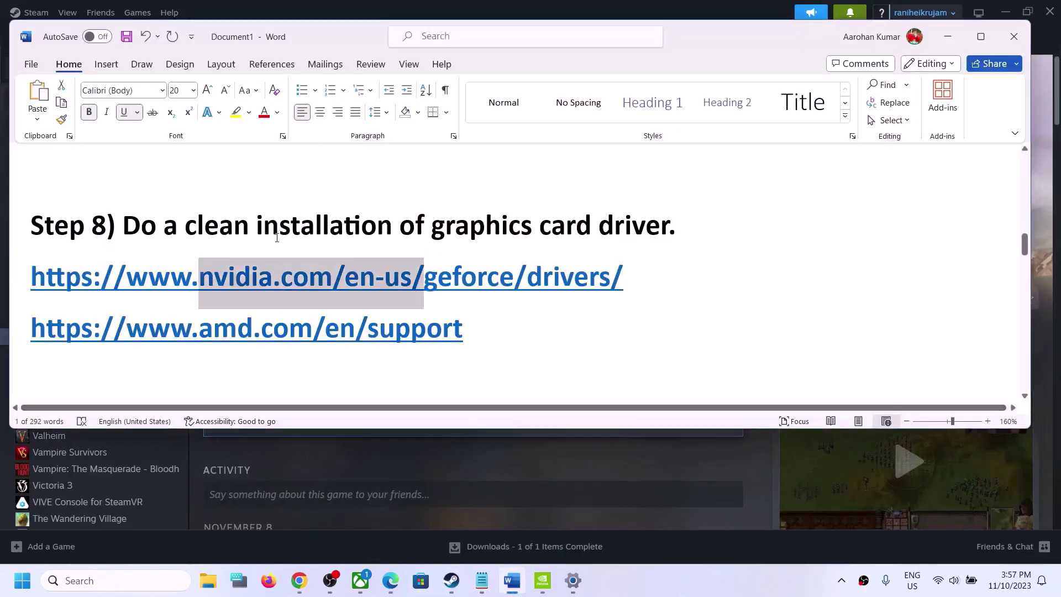
pyautogui.scroll(-2, 277, 244)
pyautogui.scroll(-1, 277, 245)
pyautogui.moveTo(122, 273); pyautogui.dragTo(213, 315)
pyautogui.doubleClick(101, 316)
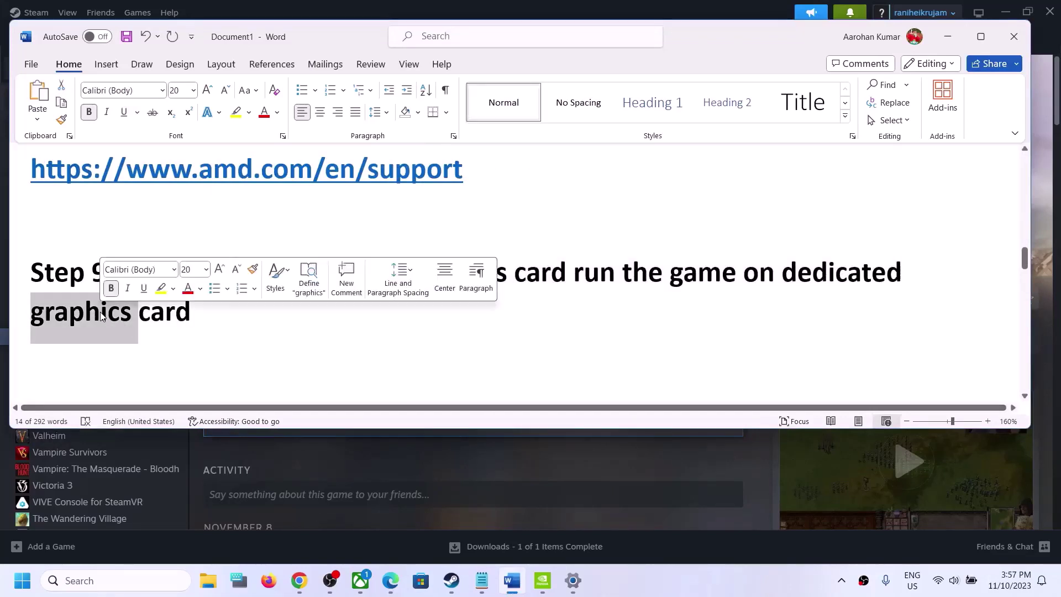
# Search 'graphics settings' in Windows and start adding a desktop app to the graphics list
pyautogui.click(113, 584)
pyautogui.write('graphics settings')
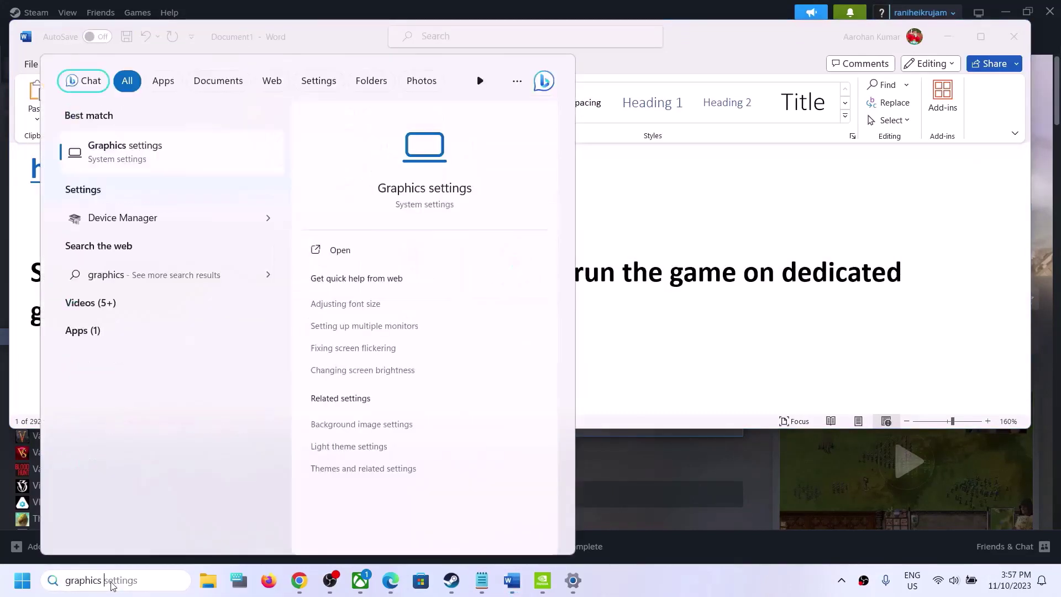
pyautogui.click(162, 162)
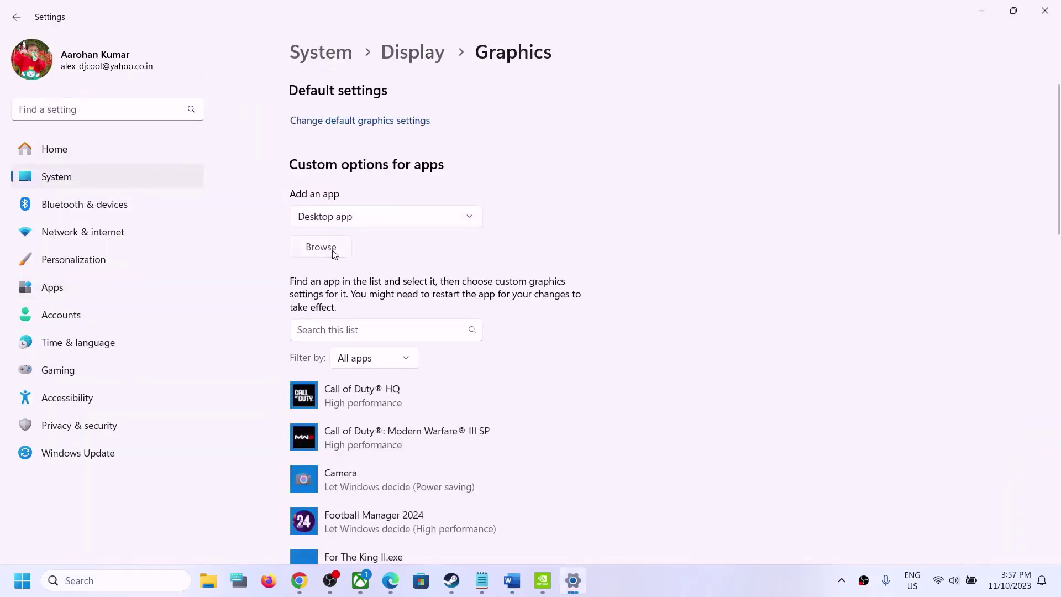
pyautogui.click(332, 251)
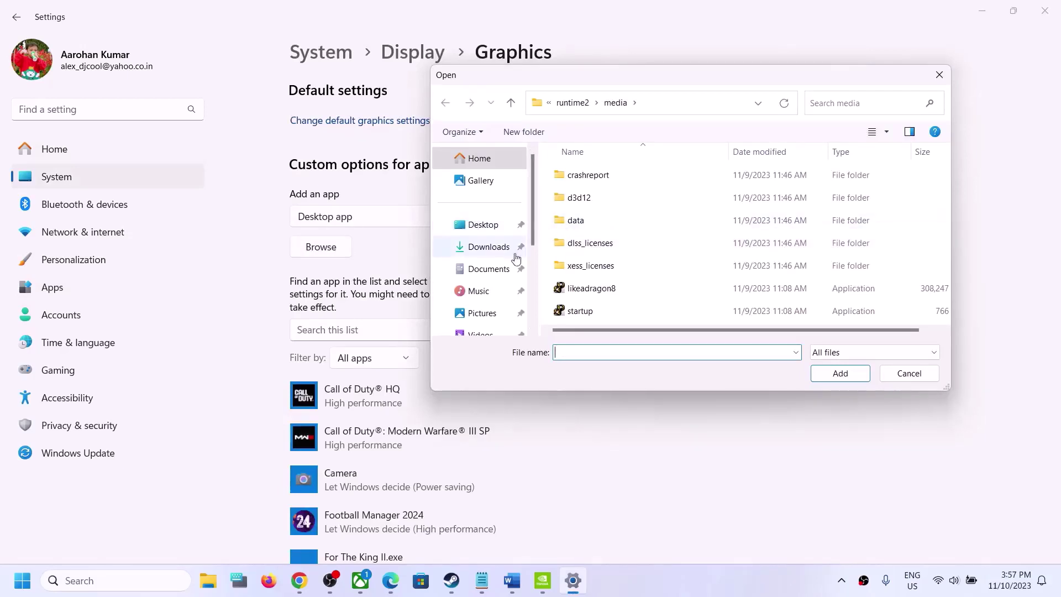
# Select Stronghold 1 Definitive Edition.exe under C:\Program Files (x86)\Steam\steamapps\common
pyautogui.scroll(-2, 486, 293)
pyautogui.click(481, 264)
pyautogui.doubleClick(636, 188)
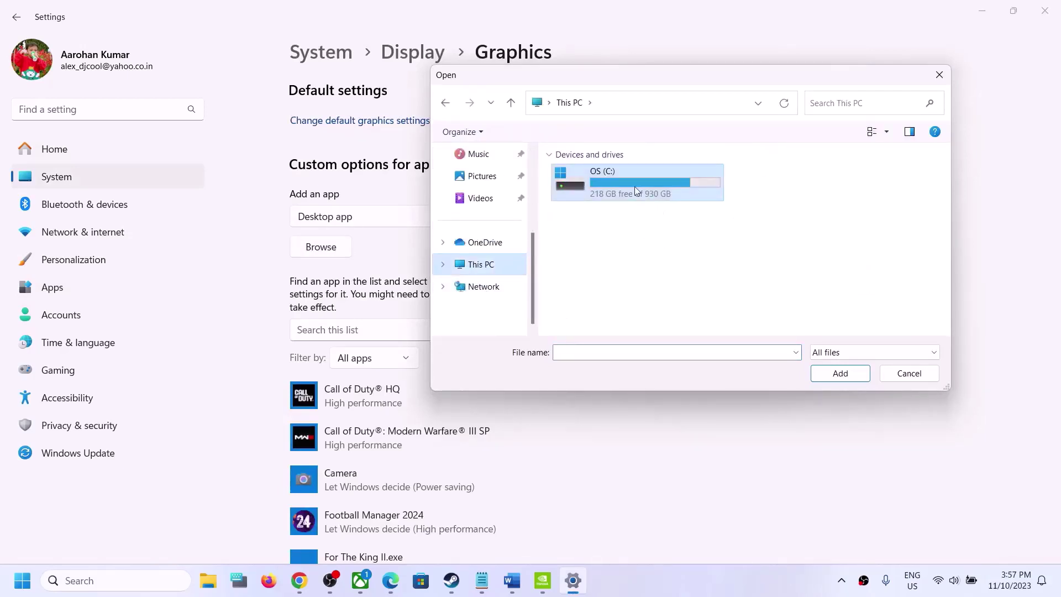
pyautogui.scroll(-4, 634, 232)
pyautogui.scroll(1, 628, 260)
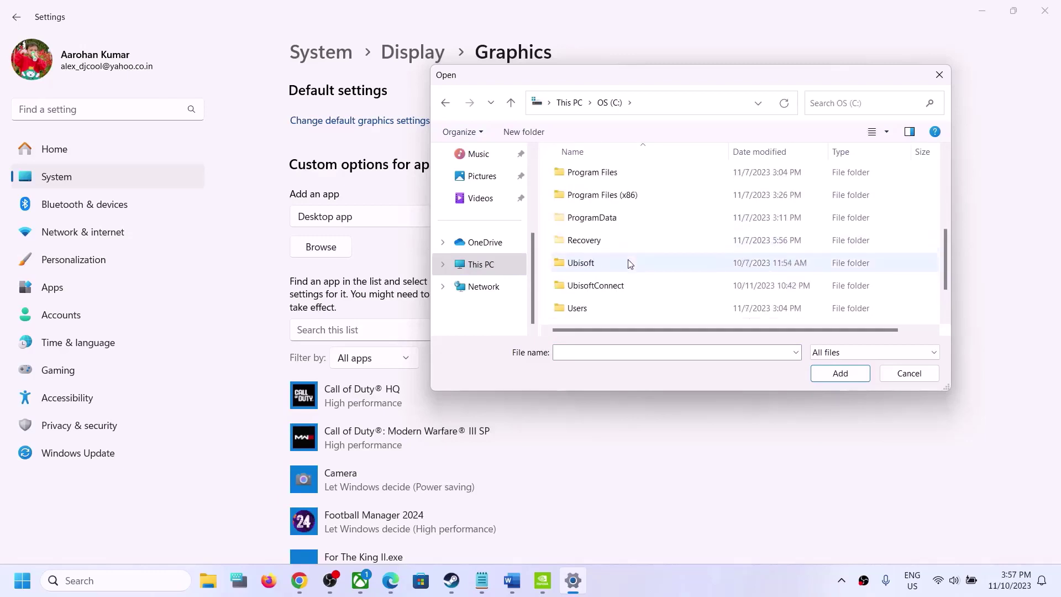
pyautogui.scroll(-1, 635, 258)
pyautogui.scroll(1, 618, 243)
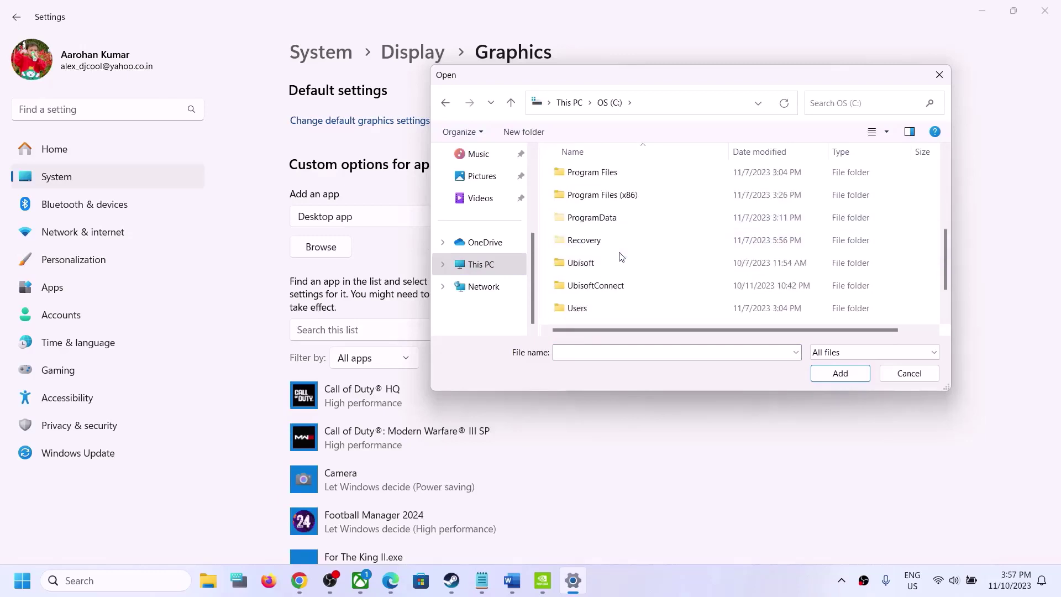
pyautogui.doubleClick(615, 199)
pyautogui.scroll(-4, 637, 283)
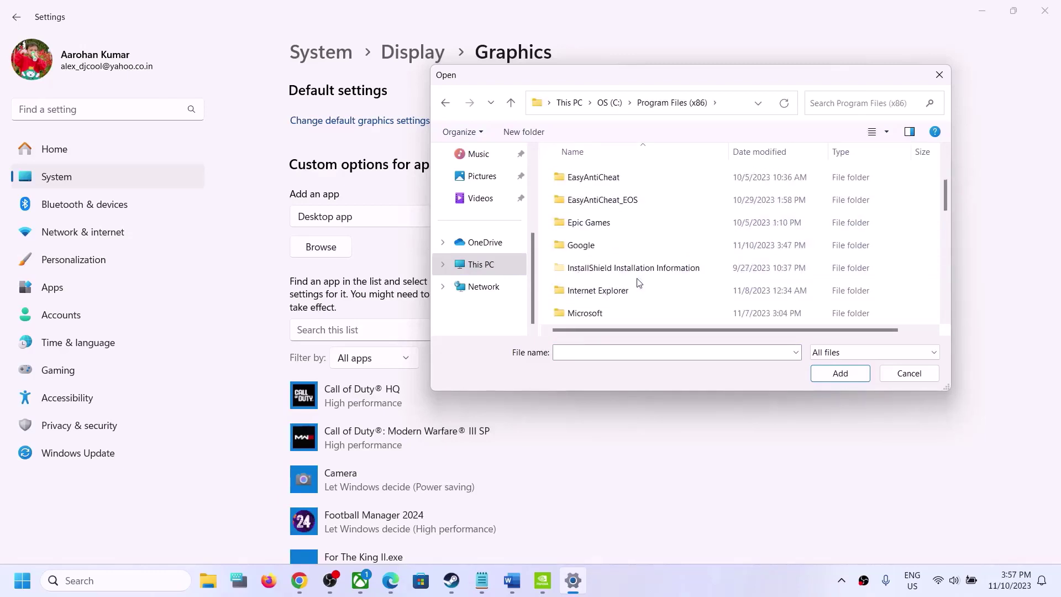
pyautogui.scroll(-3, 635, 282)
pyautogui.scroll(2, 592, 209)
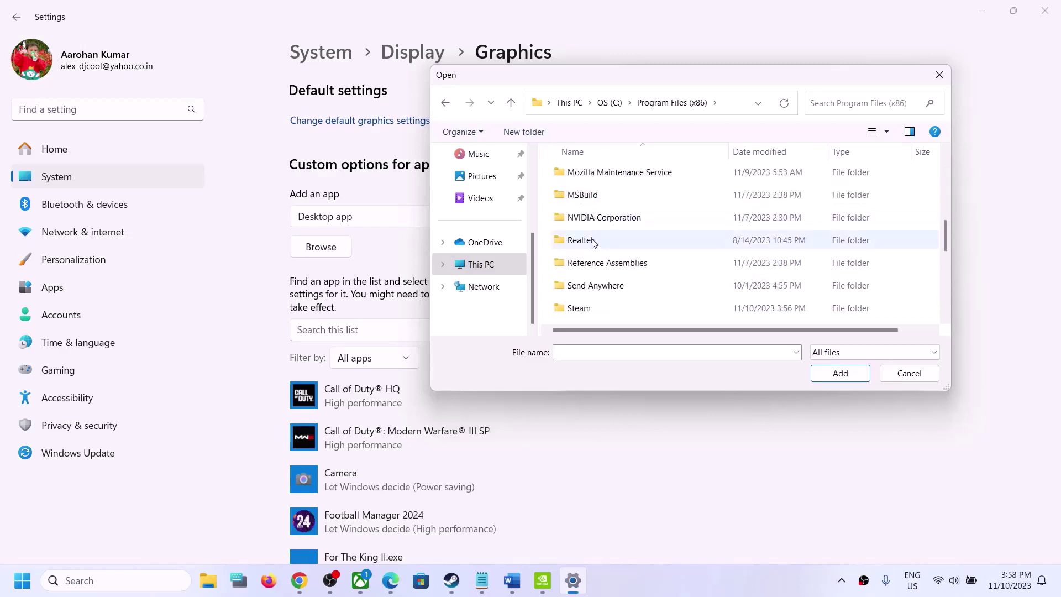
pyautogui.scroll(-1, 602, 234)
pyautogui.doubleClick(597, 245)
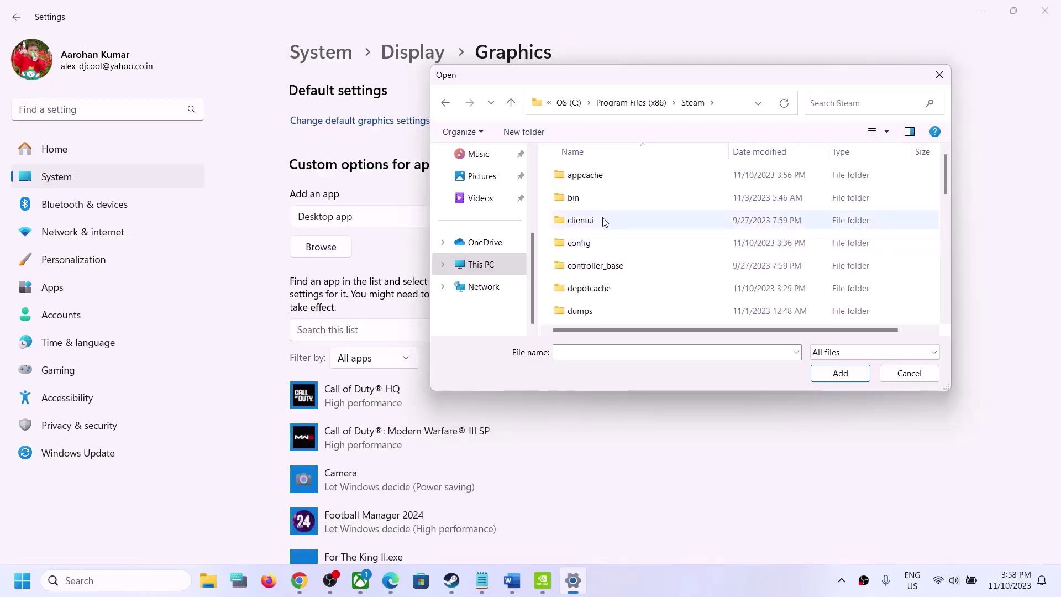
pyautogui.scroll(-3, 605, 251)
pyautogui.scroll(-1, 605, 254)
pyautogui.doubleClick(599, 270)
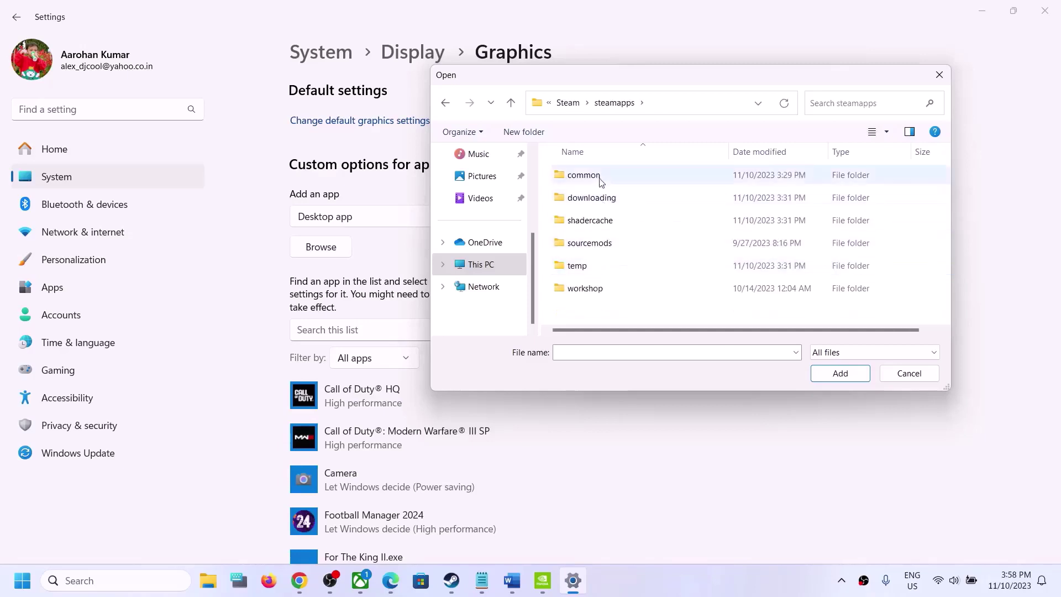
pyautogui.doubleClick(600, 177)
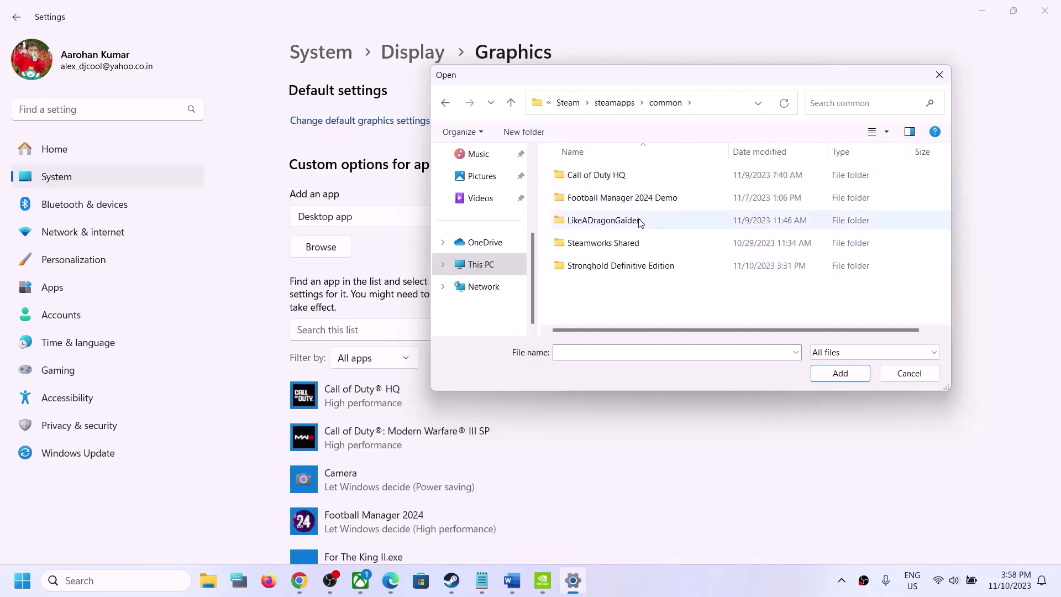
pyautogui.click(620, 264)
pyautogui.doubleClick(635, 270)
pyautogui.click(577, 244)
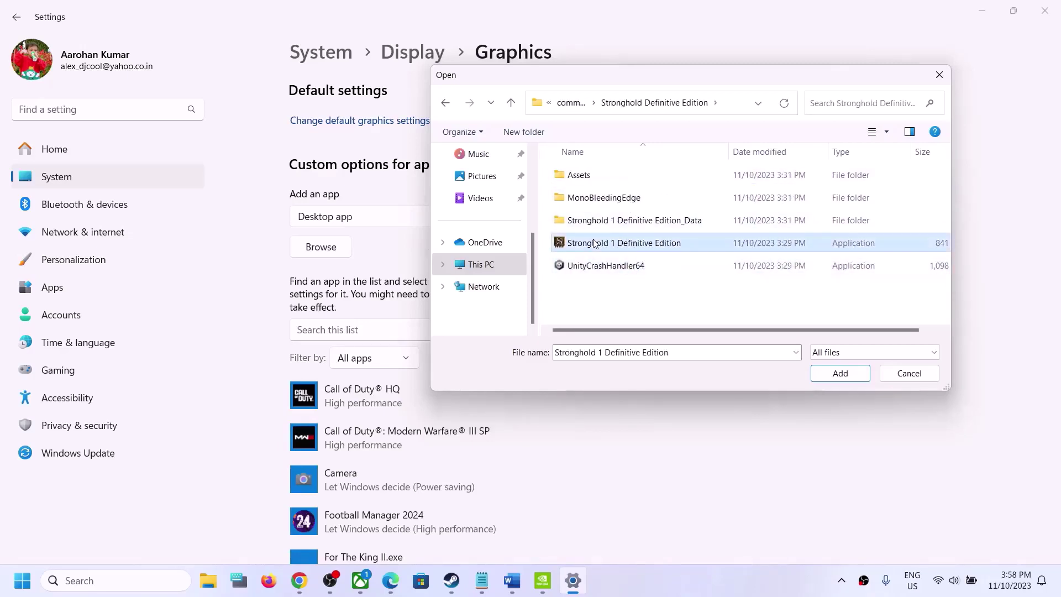
# Add the game to the graphics list and save its preference as High performance
pyautogui.click(841, 374)
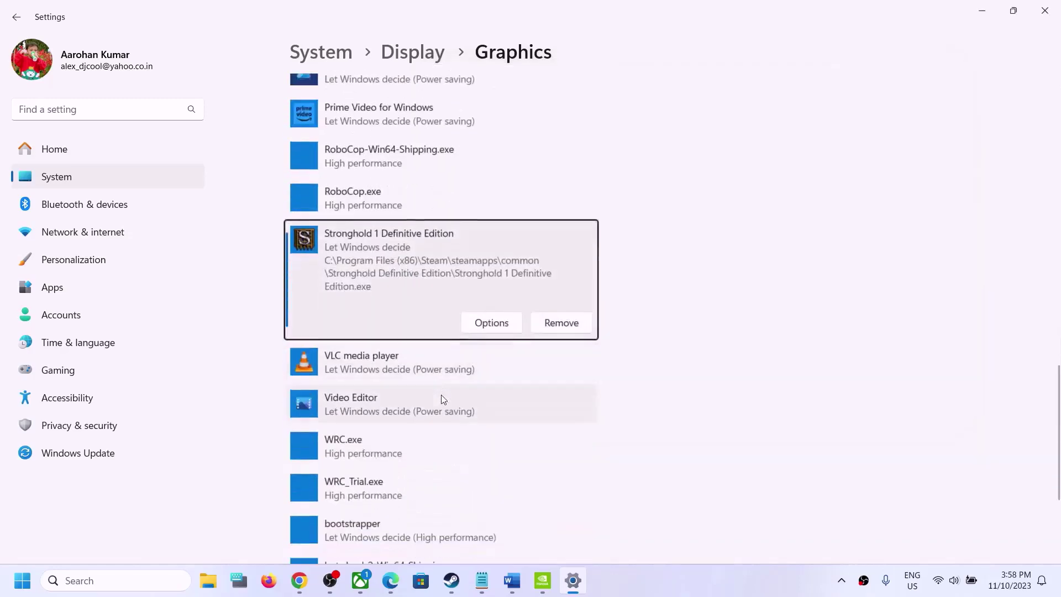
pyautogui.click(498, 320)
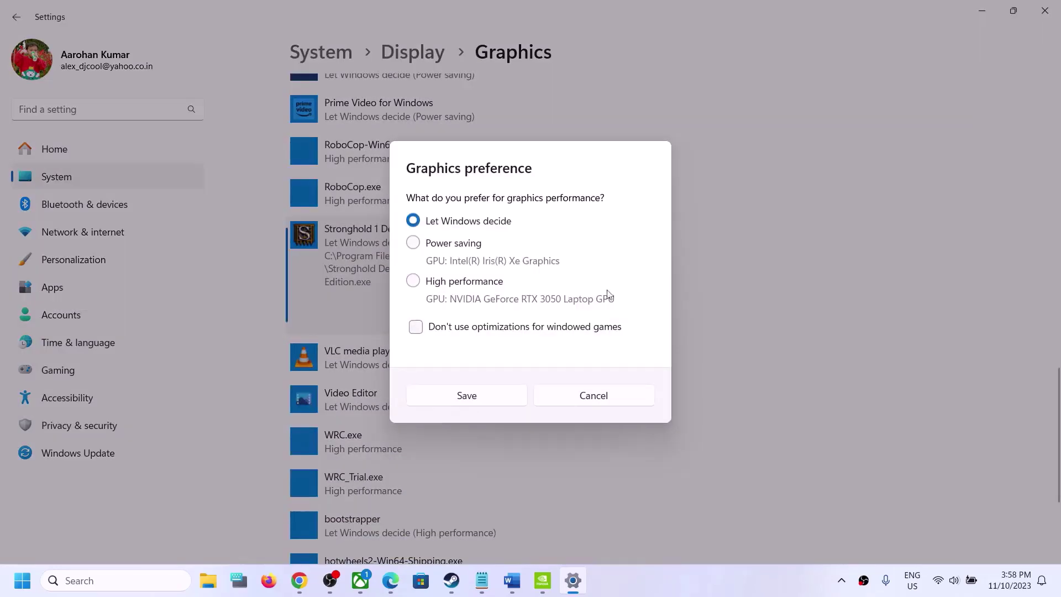
pyautogui.click(449, 289)
pyautogui.click(500, 395)
# Select Step 10's text in the Word notes about allowing the game through Windows Security
pyautogui.click(512, 584)
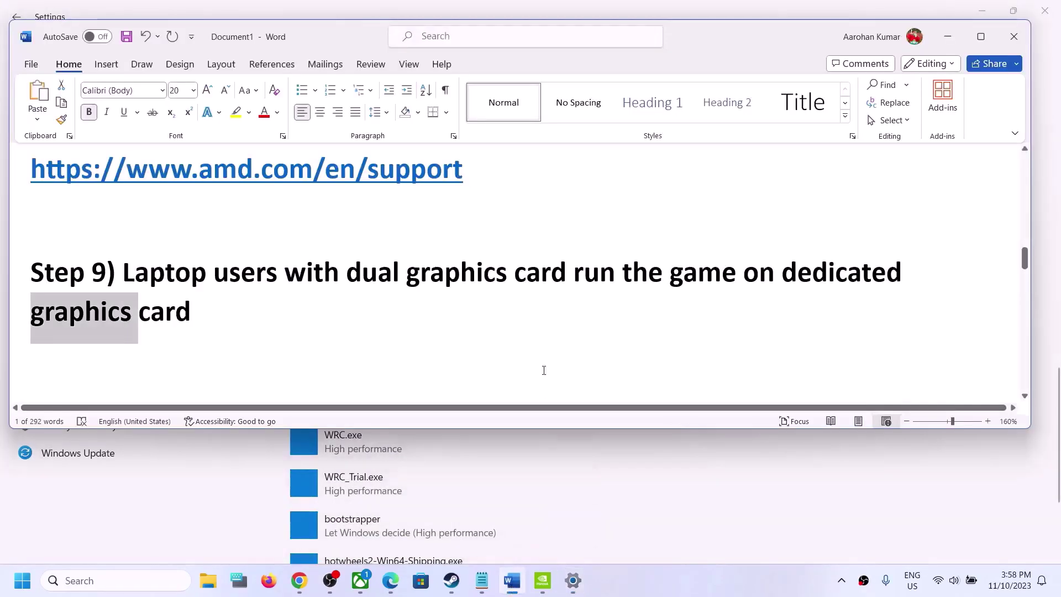
pyautogui.scroll(-2, 544, 371)
pyautogui.scroll(-1, 331, 332)
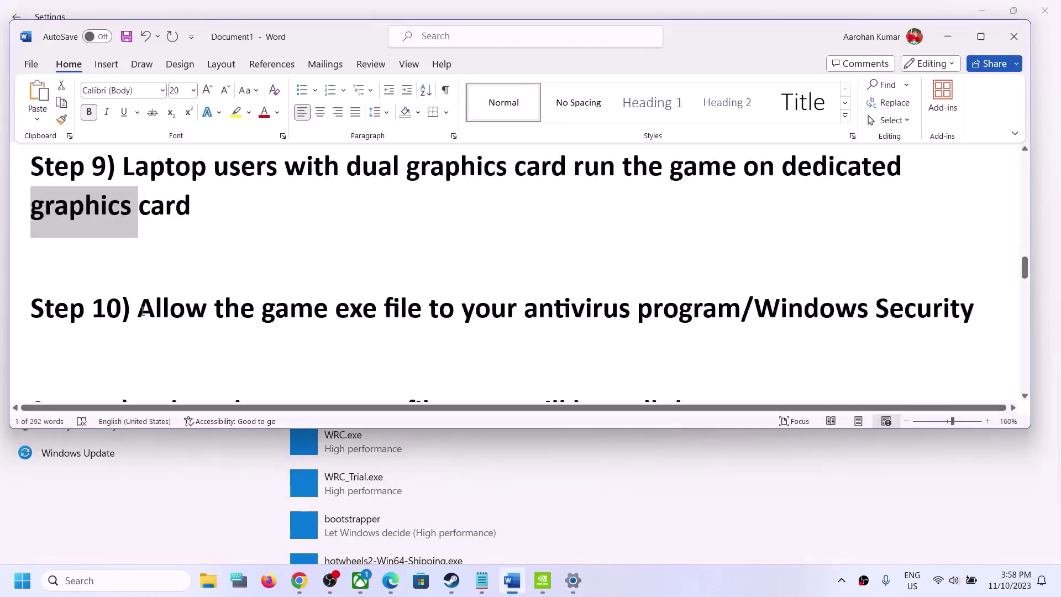
pyautogui.moveTo(143, 309); pyautogui.dragTo(692, 291)
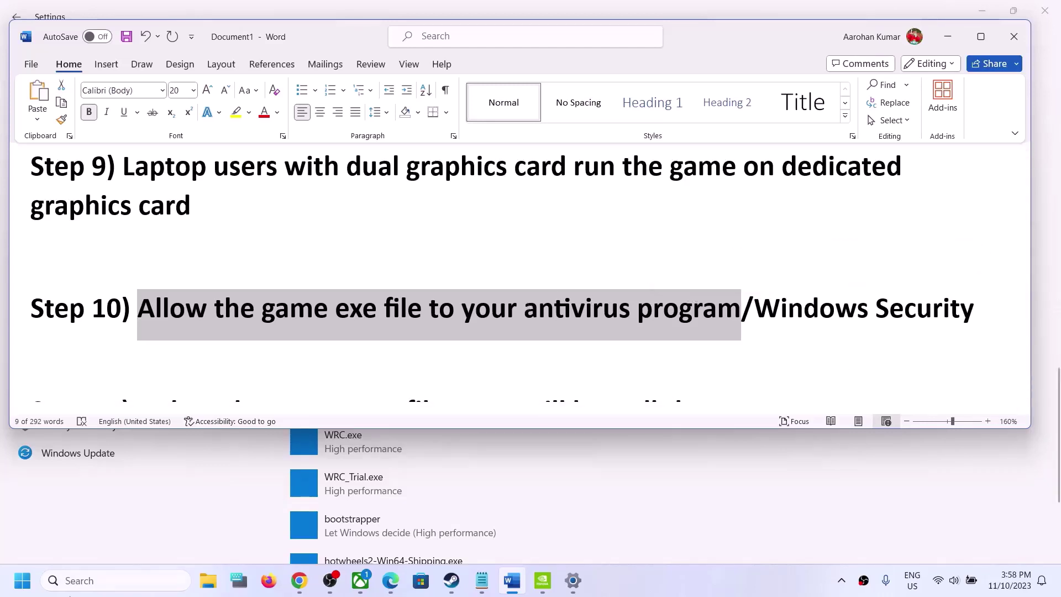
pyautogui.click(2, 592)
# Go to Windows Security's Controlled folder access allowed-apps list under ransomware protection
pyautogui.click(573, 581)
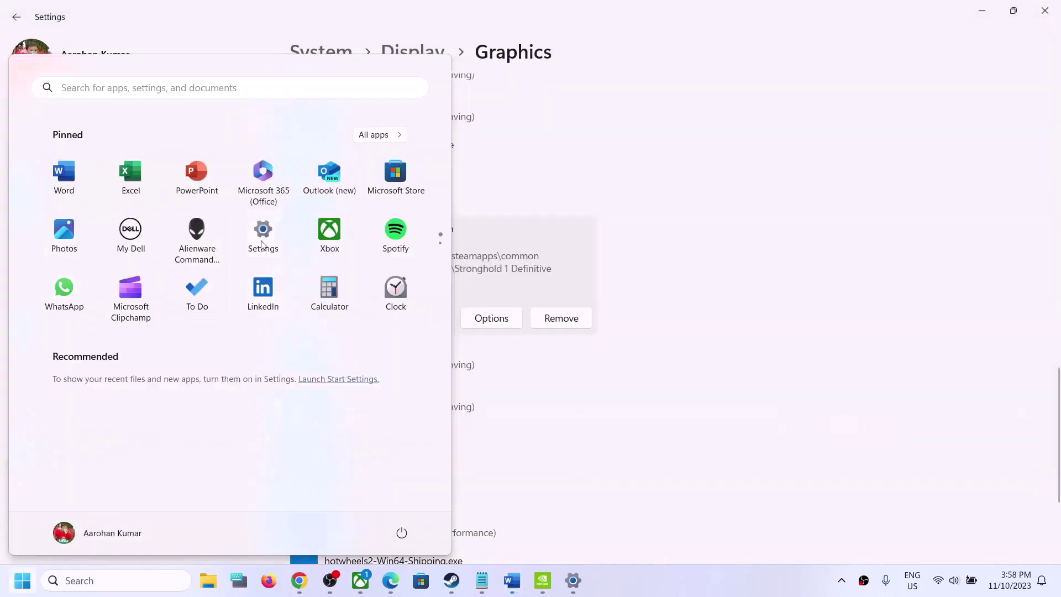
pyautogui.click(95, 428)
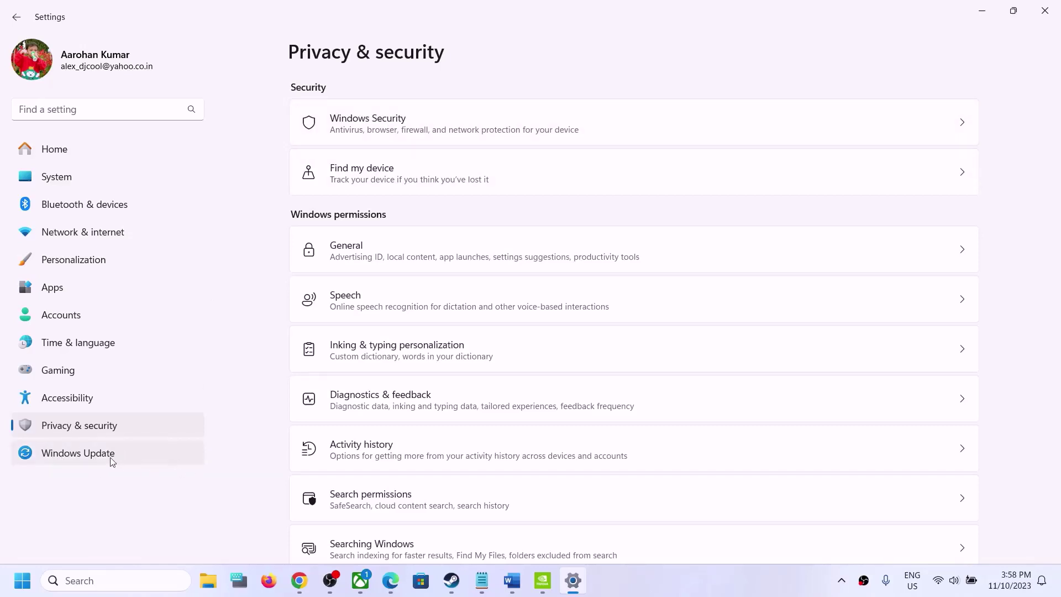
pyautogui.click(372, 131)
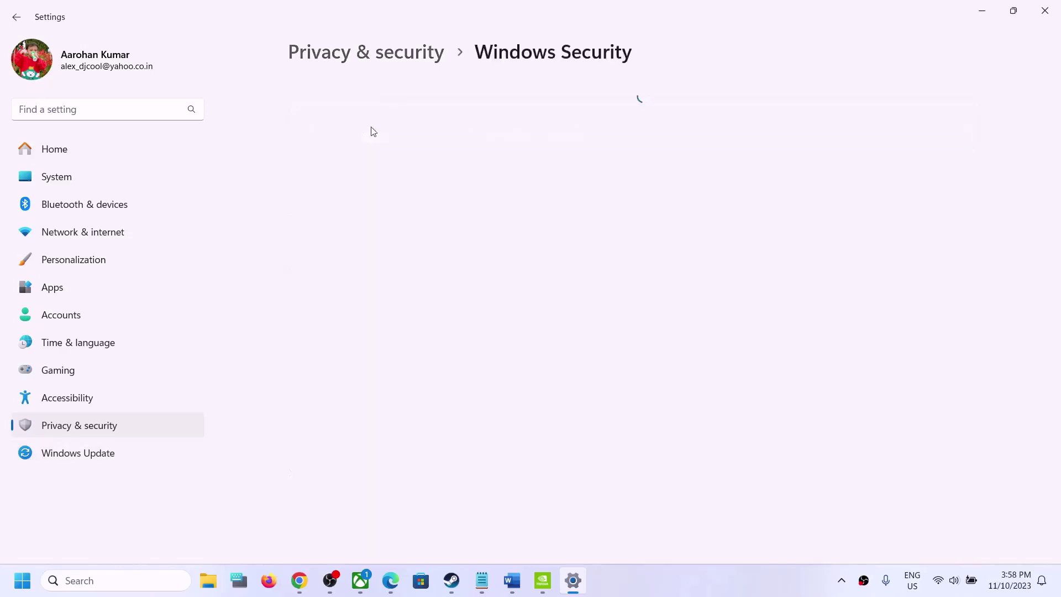
pyautogui.click(360, 215)
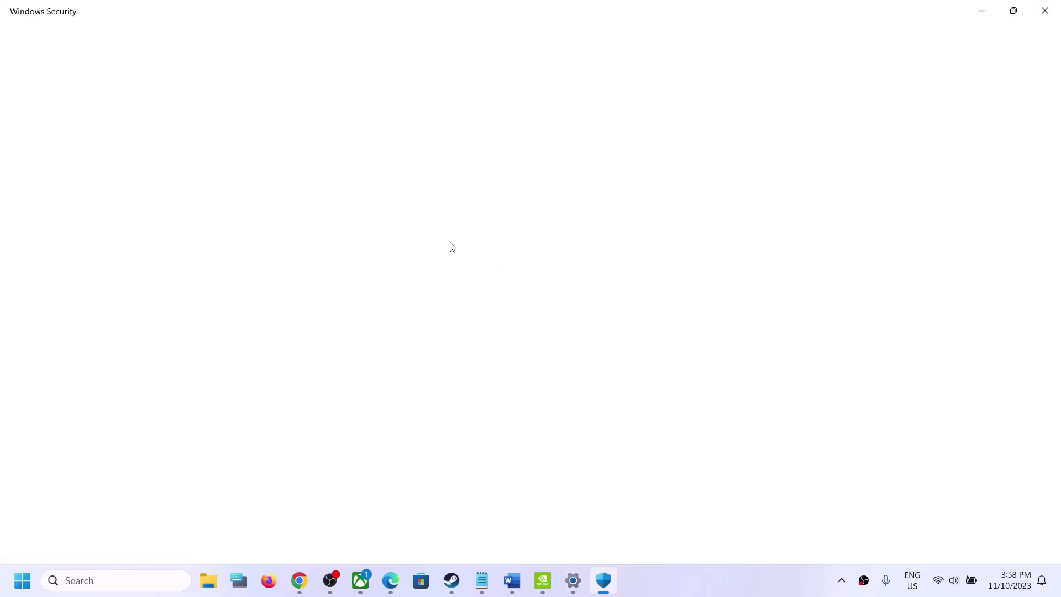
pyautogui.scroll(-3, 438, 403)
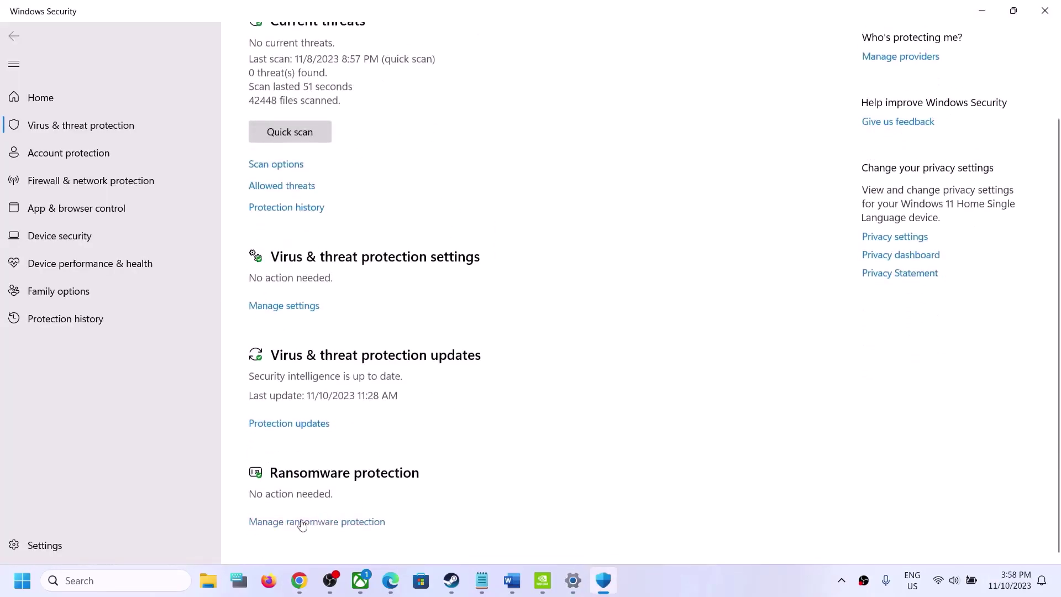
pyautogui.click(326, 523)
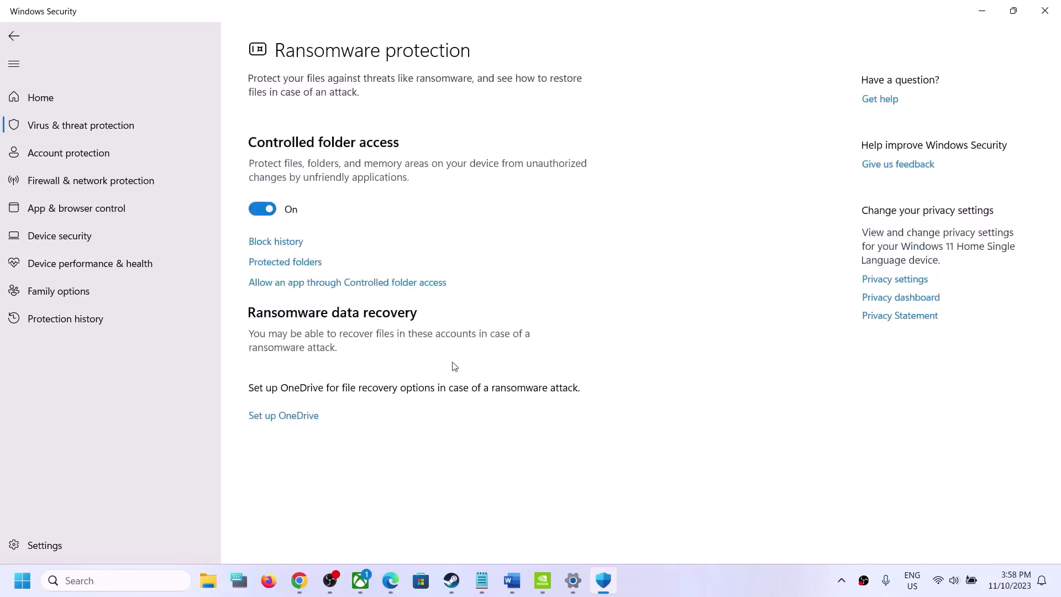
pyautogui.click(318, 284)
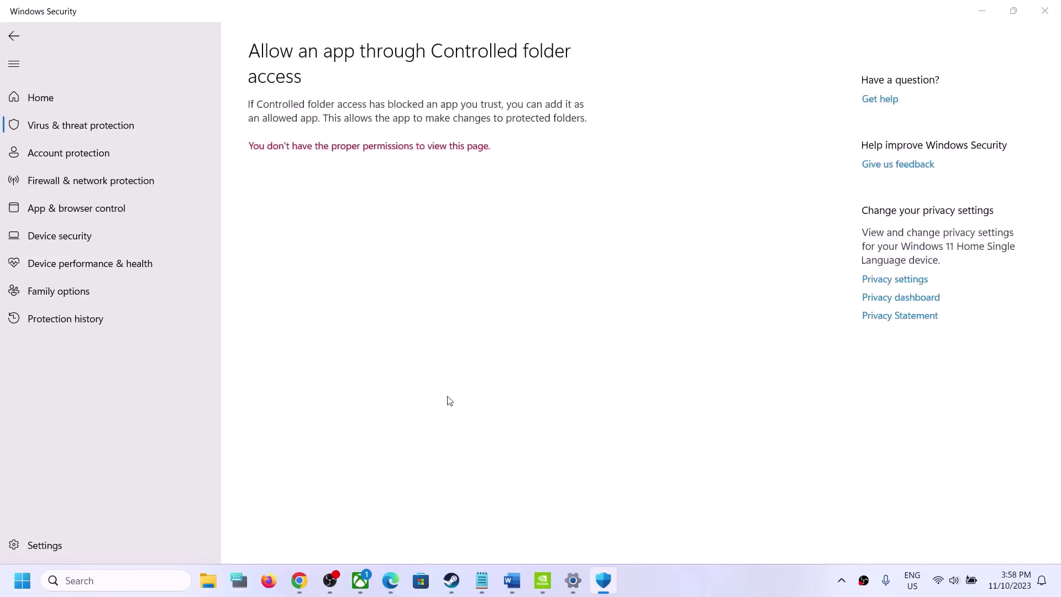
# Add Stronghold 1 Definitive Edition.exe from Steam's common folder as an allowed app
pyautogui.click(333, 168)
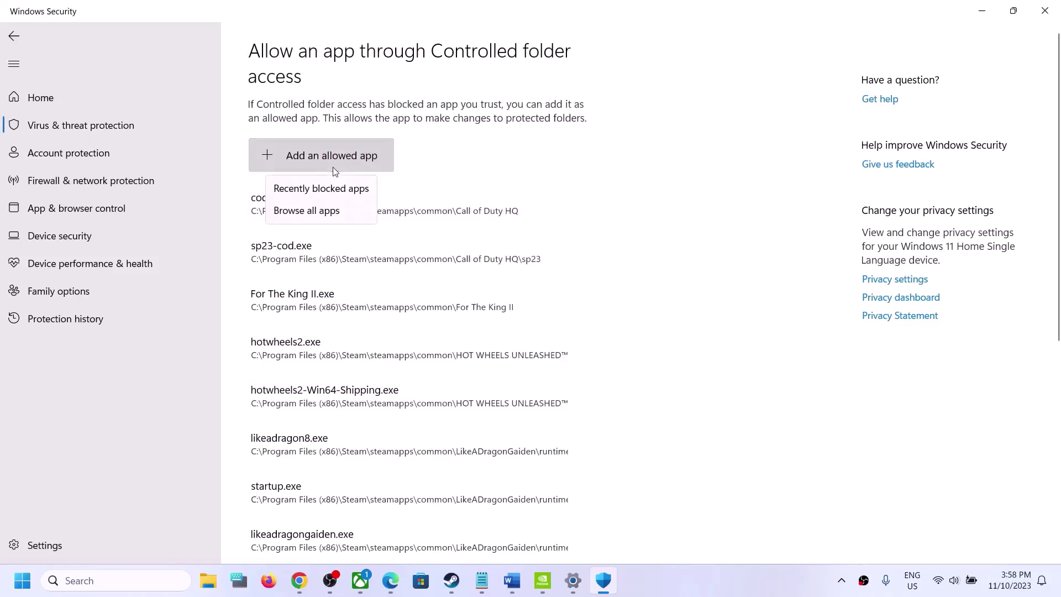
pyautogui.click(307, 211)
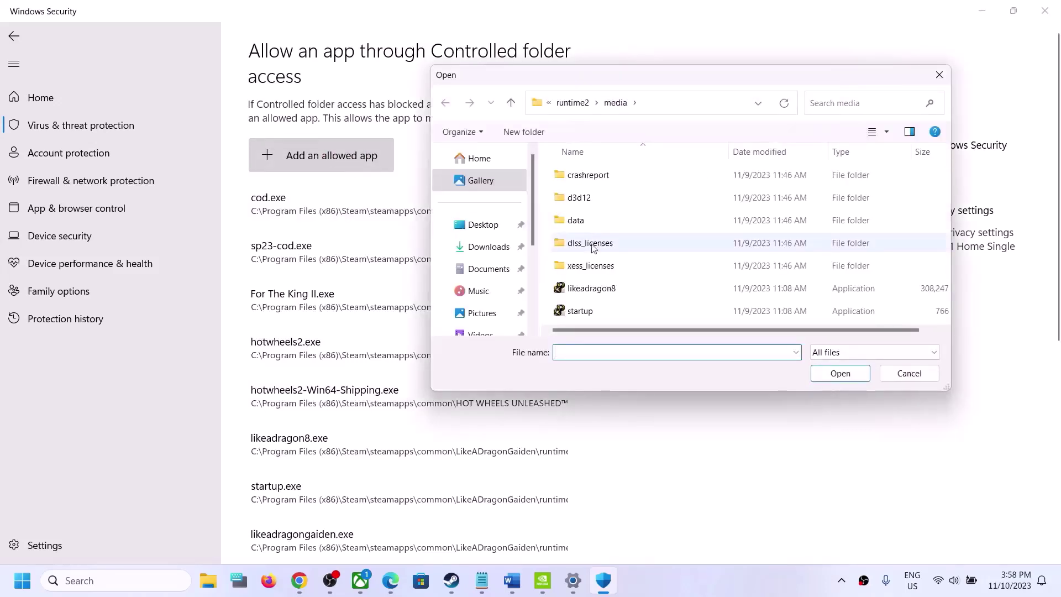
pyautogui.scroll(-3, 485, 268)
pyautogui.click(481, 264)
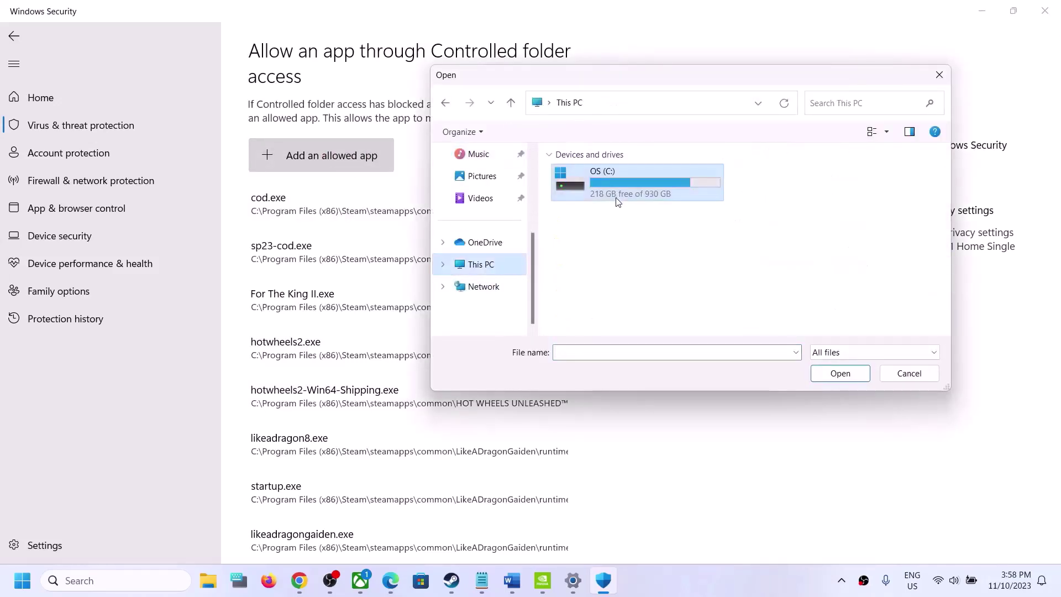
pyautogui.doubleClick(618, 197)
pyautogui.scroll(-3, 611, 244)
pyautogui.doubleClick(606, 270)
pyautogui.scroll(-2, 627, 275)
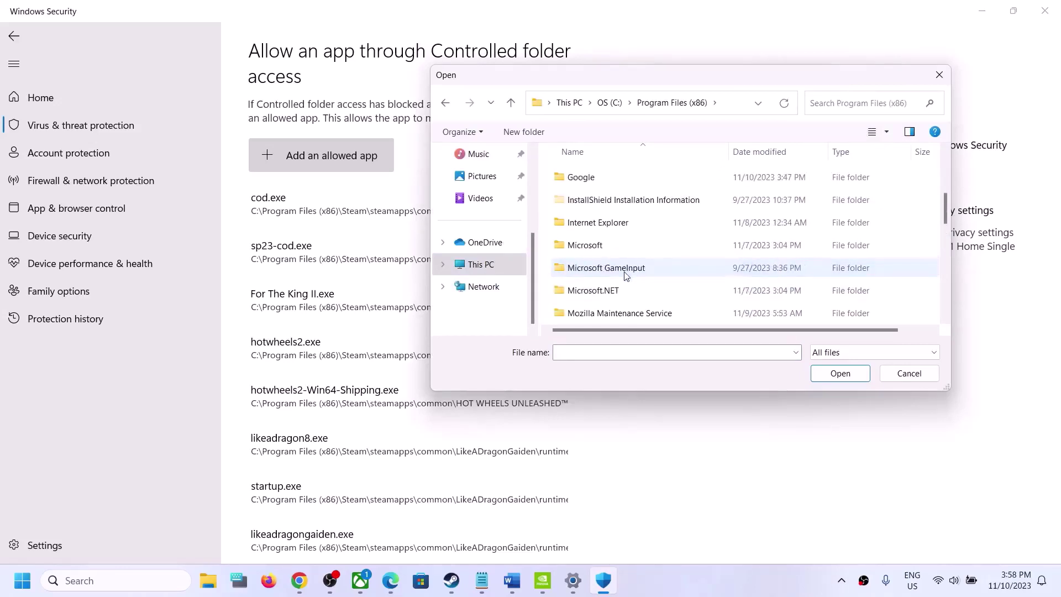
pyautogui.scroll(-2, 626, 275)
pyautogui.scroll(-5, 618, 265)
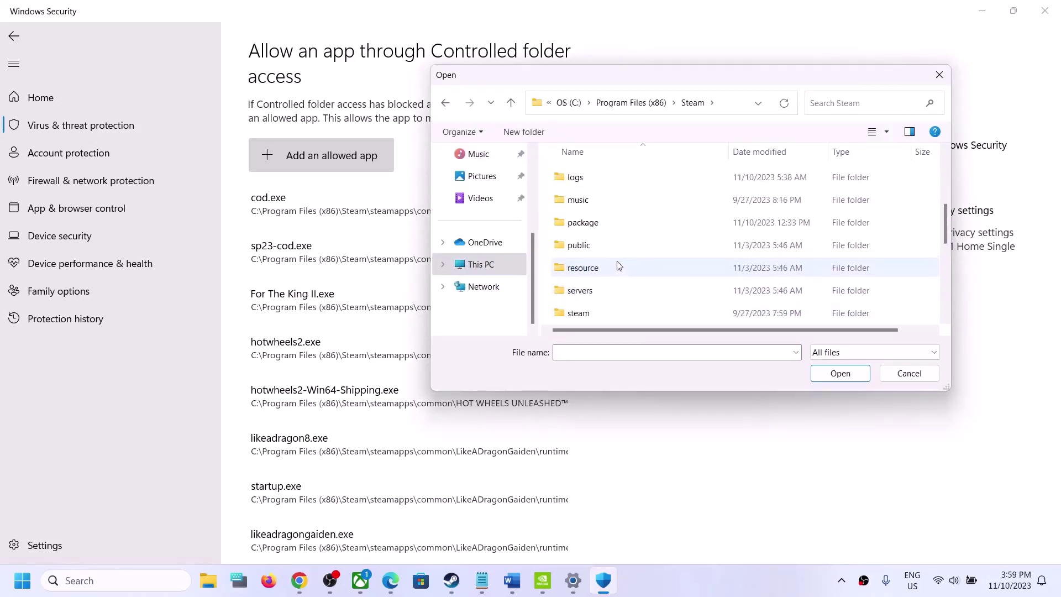
pyautogui.doubleClick(589, 200)
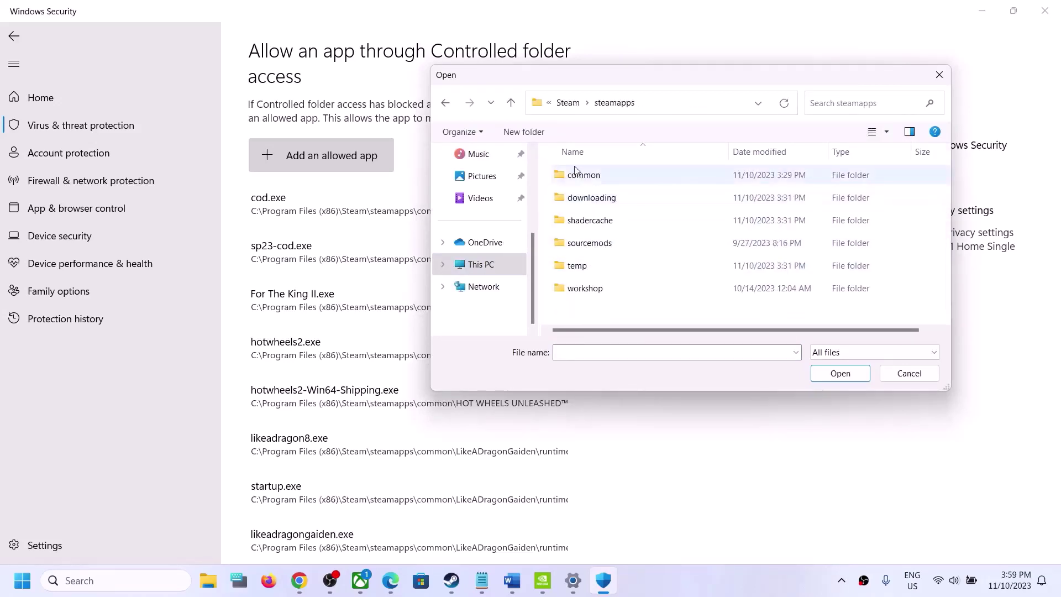
pyautogui.doubleClick(575, 175)
pyautogui.doubleClick(614, 266)
pyautogui.click(623, 250)
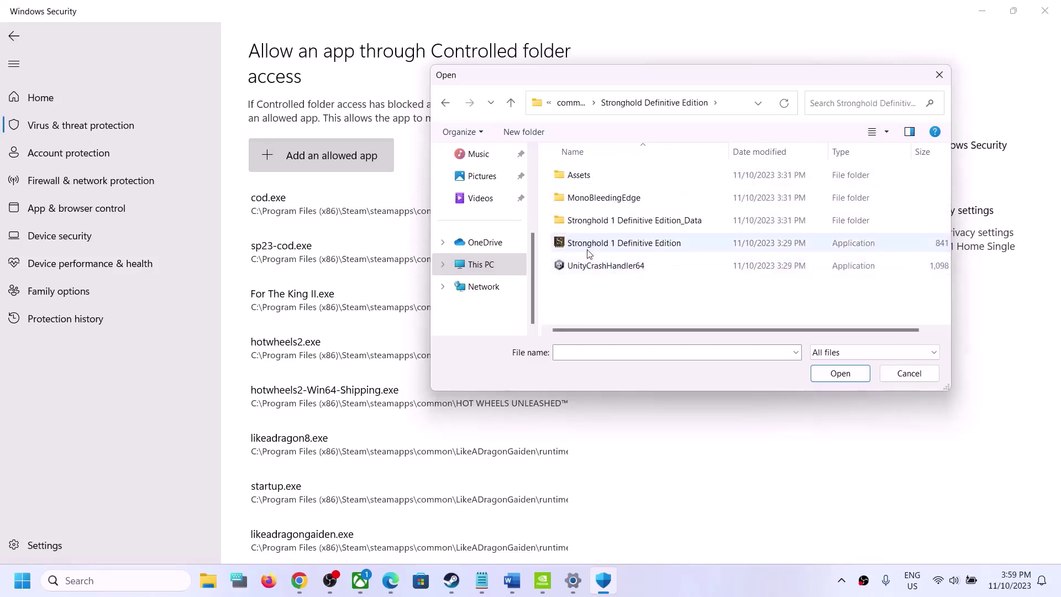
pyautogui.click(833, 370)
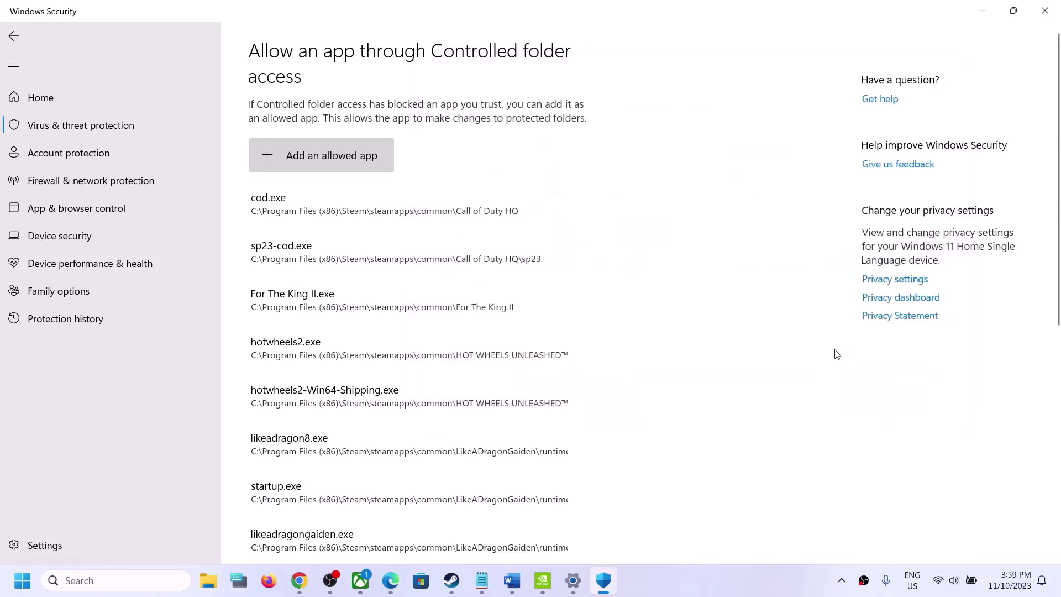
# Search for 'control panel' and open Control Panel
pyautogui.click(131, 582)
pyautogui.write('control panel')
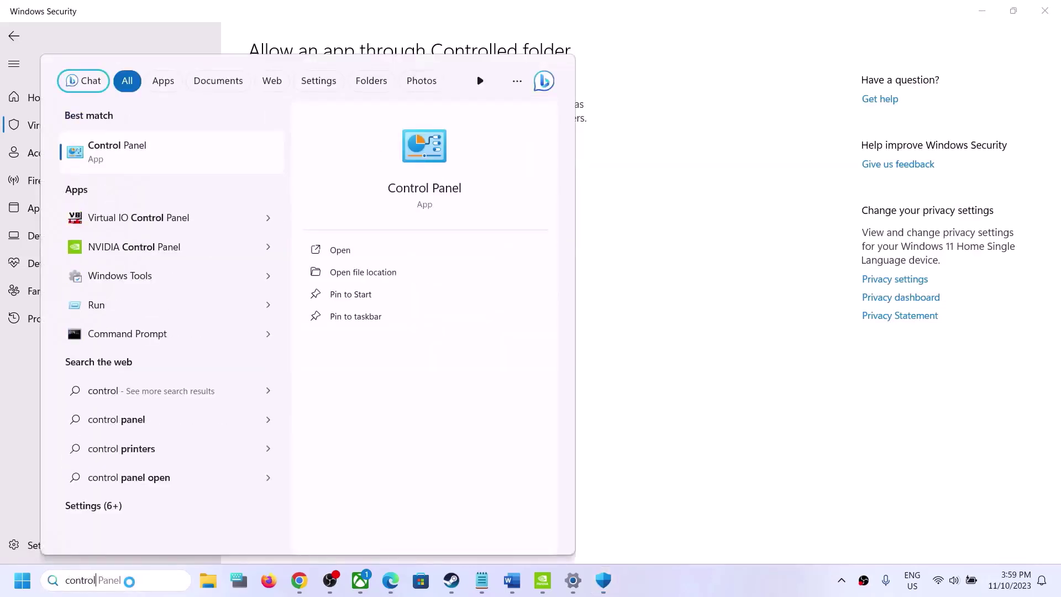
pyautogui.click(101, 164)
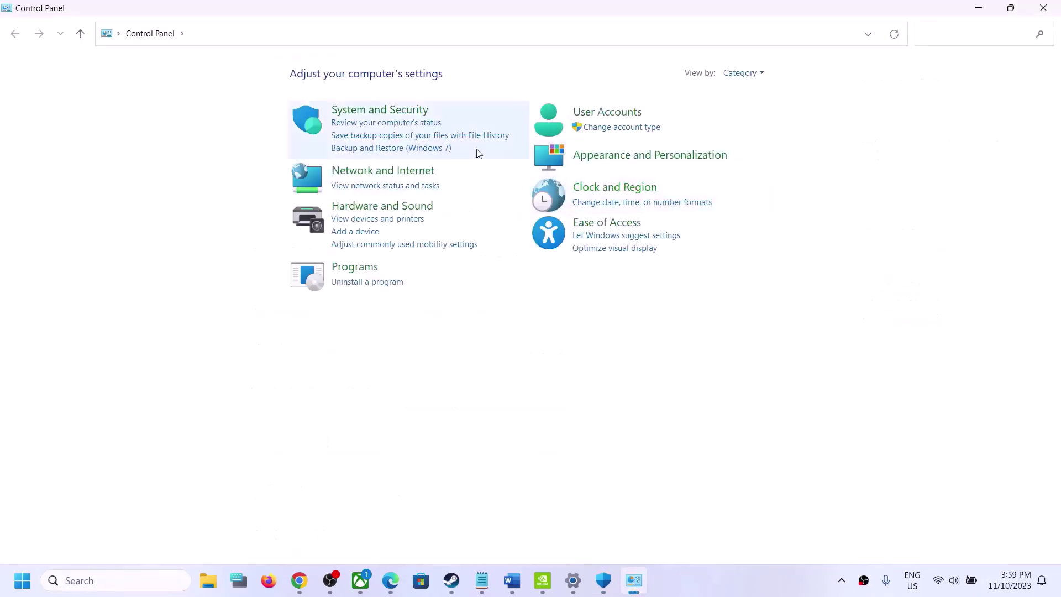
# Open Windows Defender Firewall's allowed-apps list and start adding another app
pyautogui.click(377, 114)
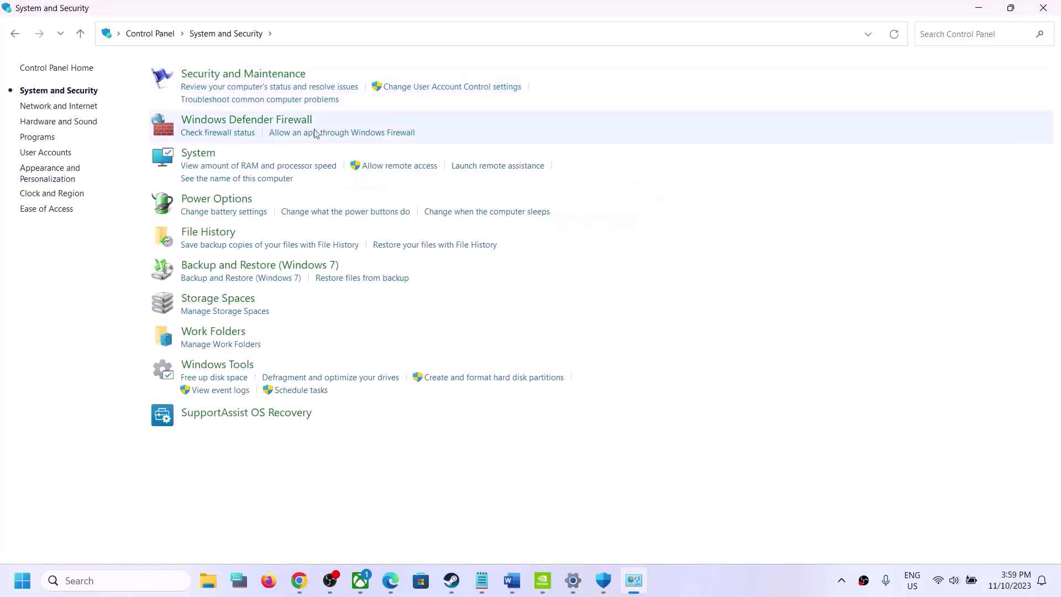
pyautogui.click(260, 120)
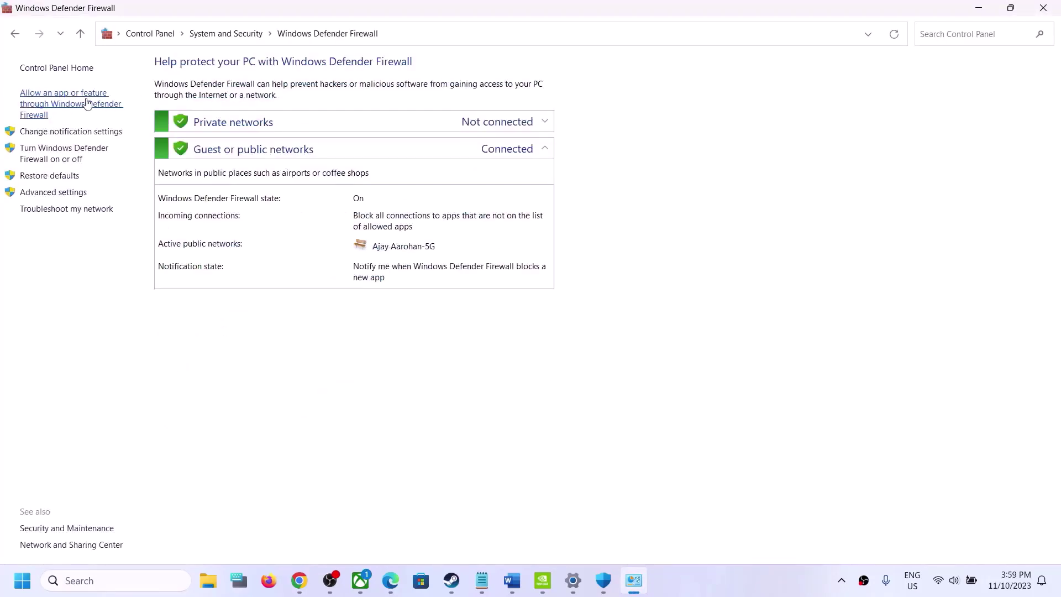
pyautogui.click(87, 104)
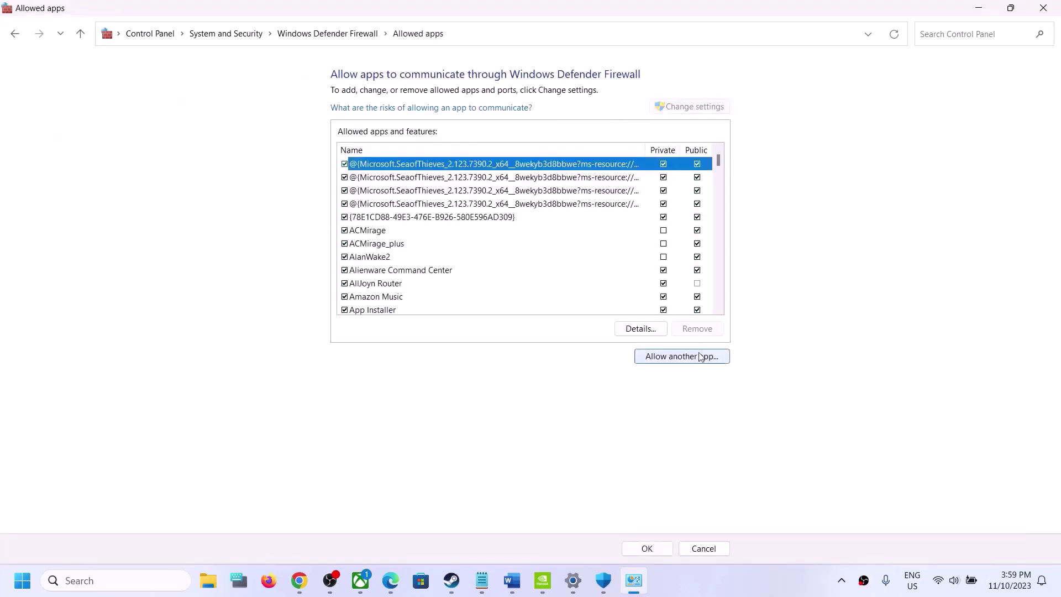
pyautogui.click(700, 358)
pyautogui.click(623, 355)
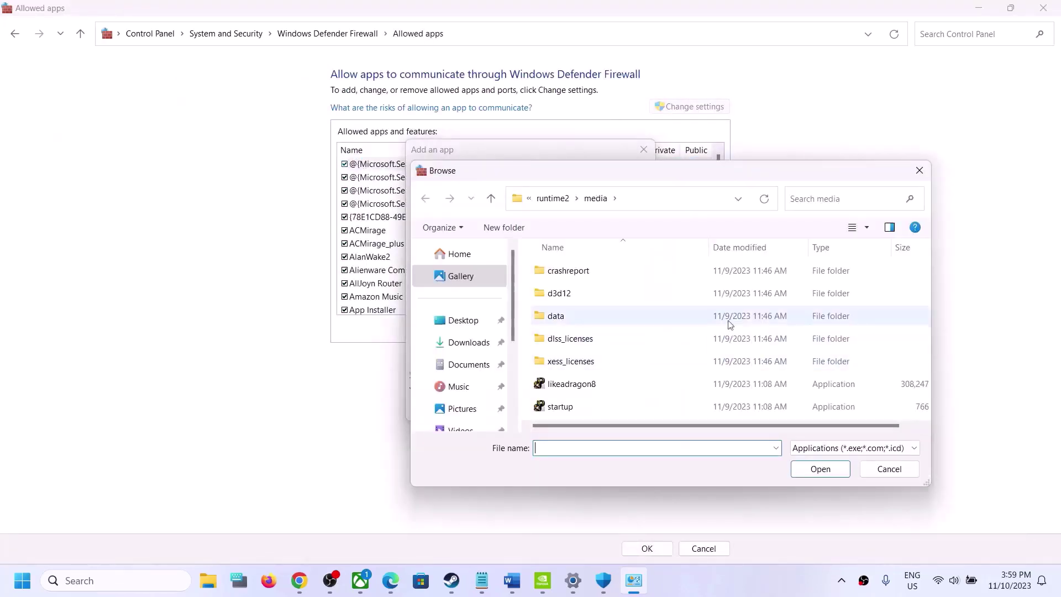
# Browse to Stronghold 1 Definitive Edition.exe in the Steam common folder and load it
pyautogui.scroll(-3, 462, 387)
pyautogui.click(464, 360)
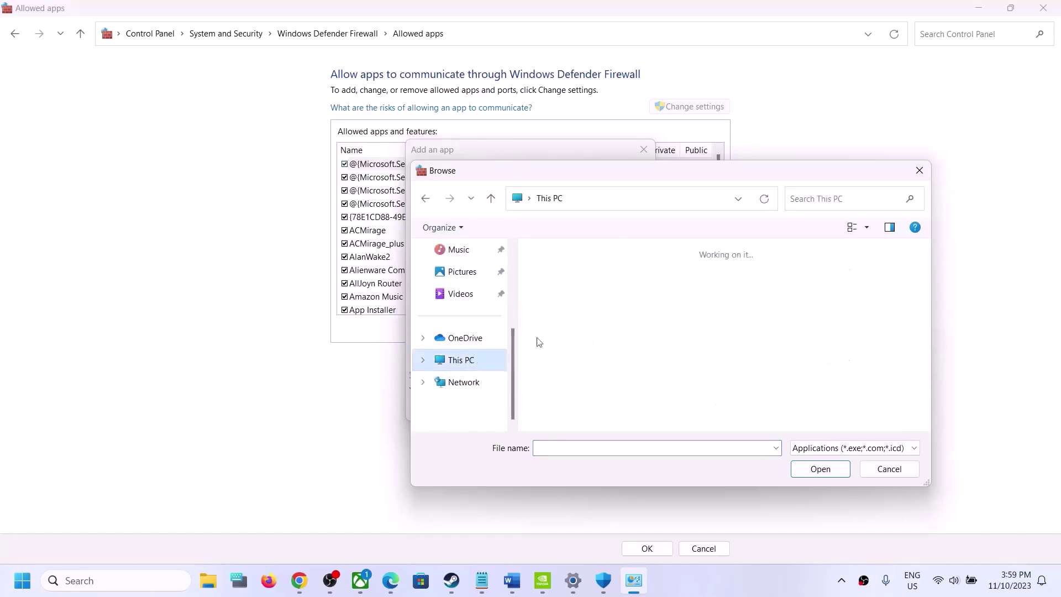
pyautogui.doubleClick(568, 284)
pyautogui.scroll(-2, 597, 353)
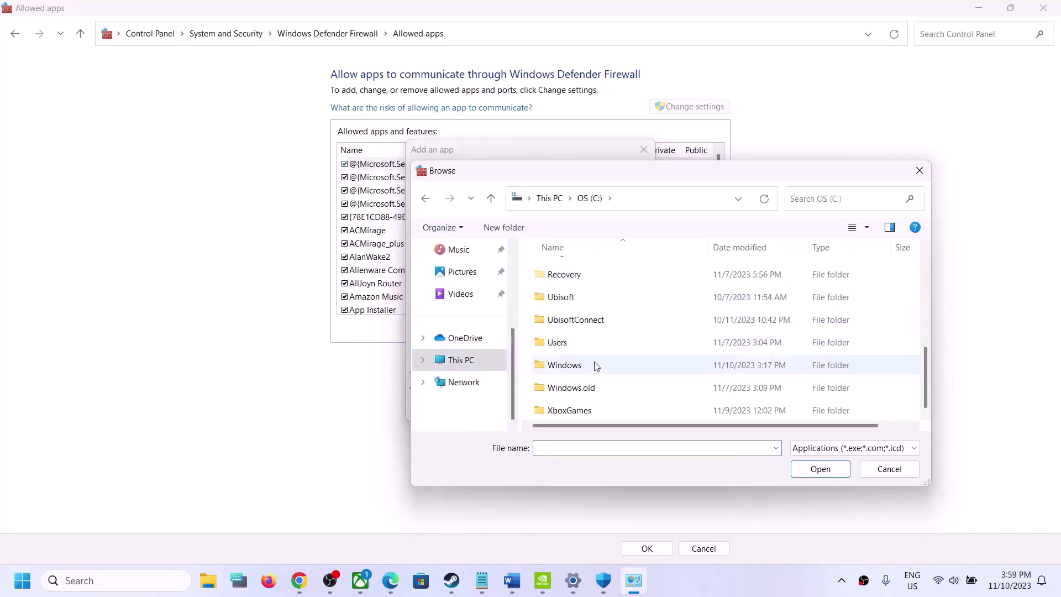
pyautogui.scroll(2, 595, 365)
pyautogui.doubleClick(595, 365)
pyautogui.scroll(-6, 596, 366)
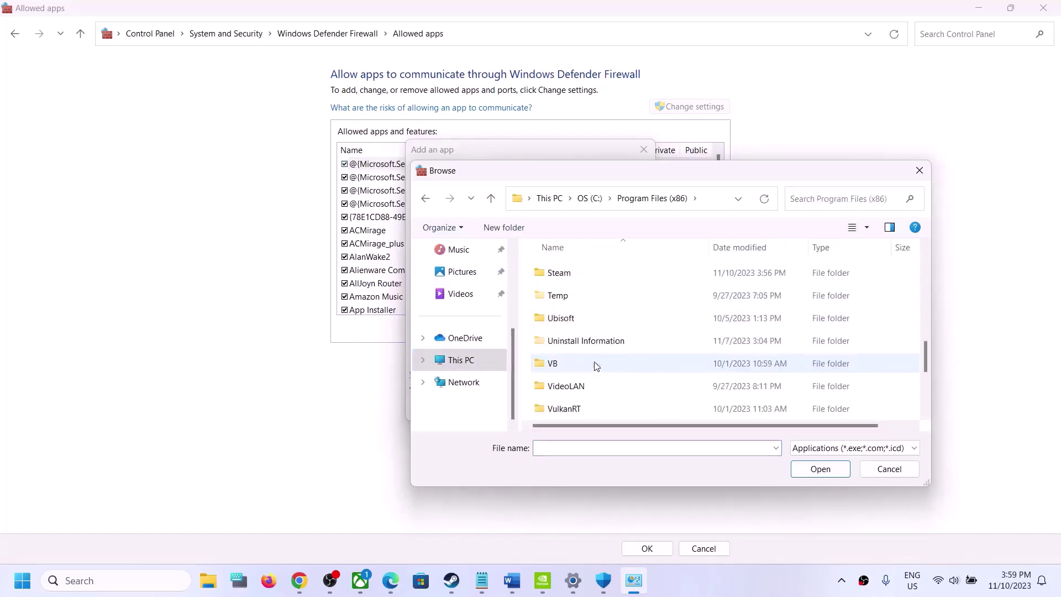
pyautogui.doubleClick(568, 276)
pyautogui.scroll(-5, 589, 353)
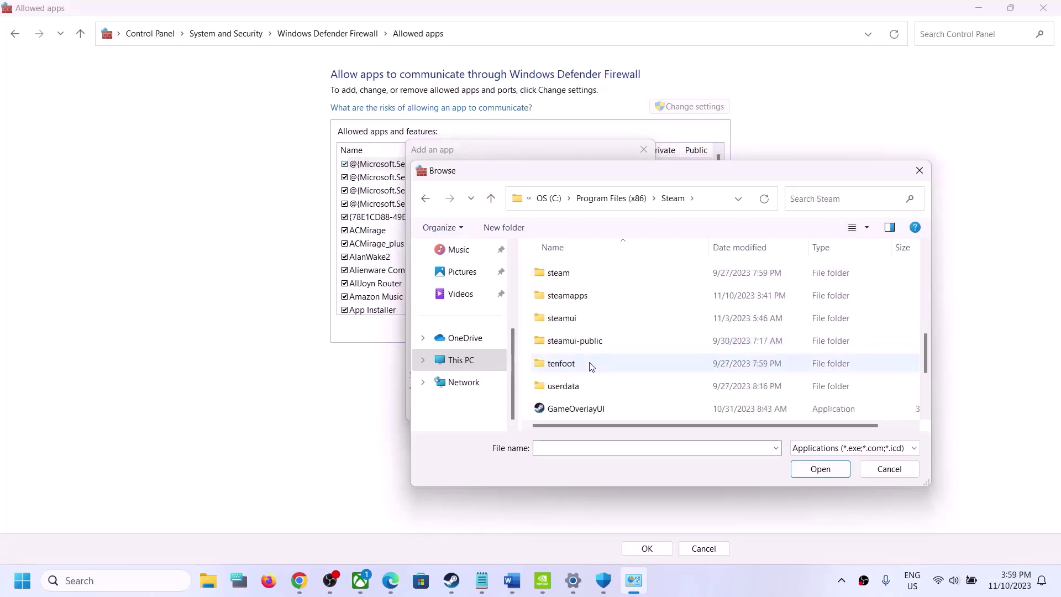
pyautogui.doubleClick(571, 299)
pyautogui.doubleClick(578, 269)
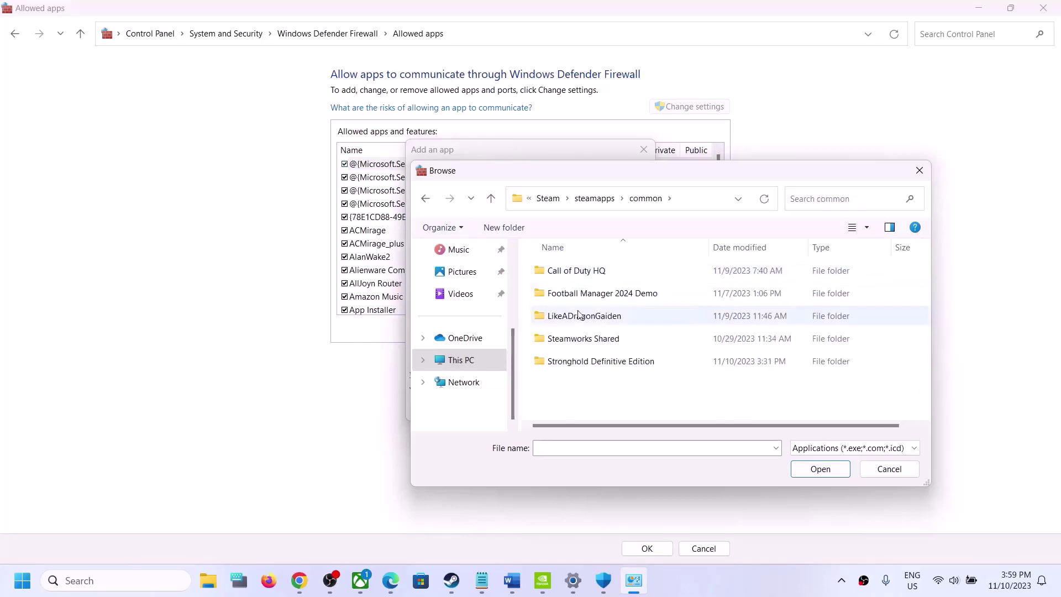
pyautogui.doubleClick(565, 361)
pyautogui.click(626, 345)
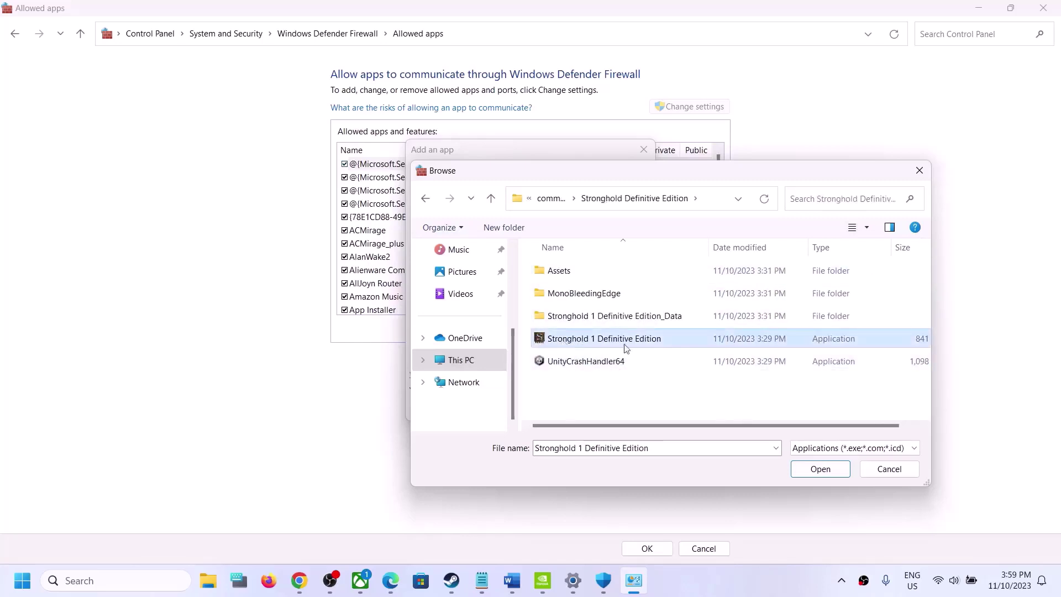
pyautogui.click(801, 468)
# Dismiss the already-allowed error, tick Stronghold's firewall entry, confirm with OK, and close Control Panel
pyautogui.click(573, 412)
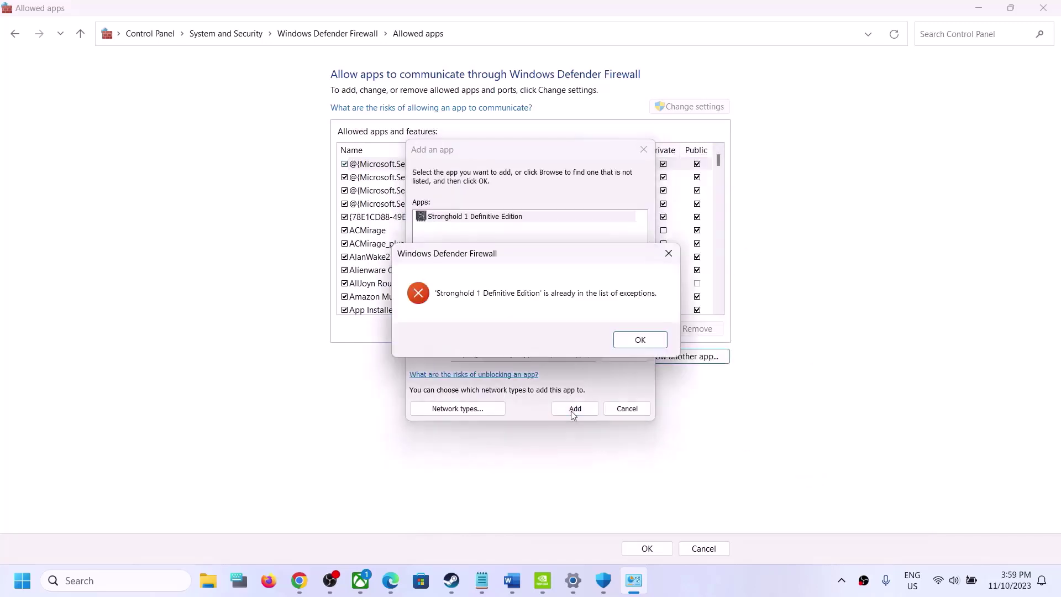
pyautogui.click(635, 342)
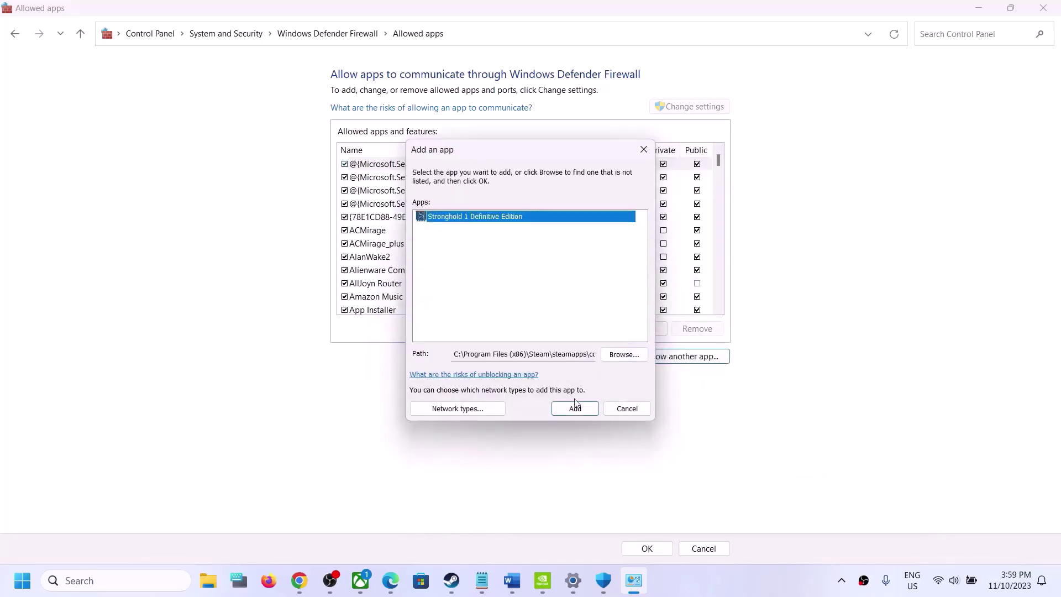
pyautogui.click(619, 409)
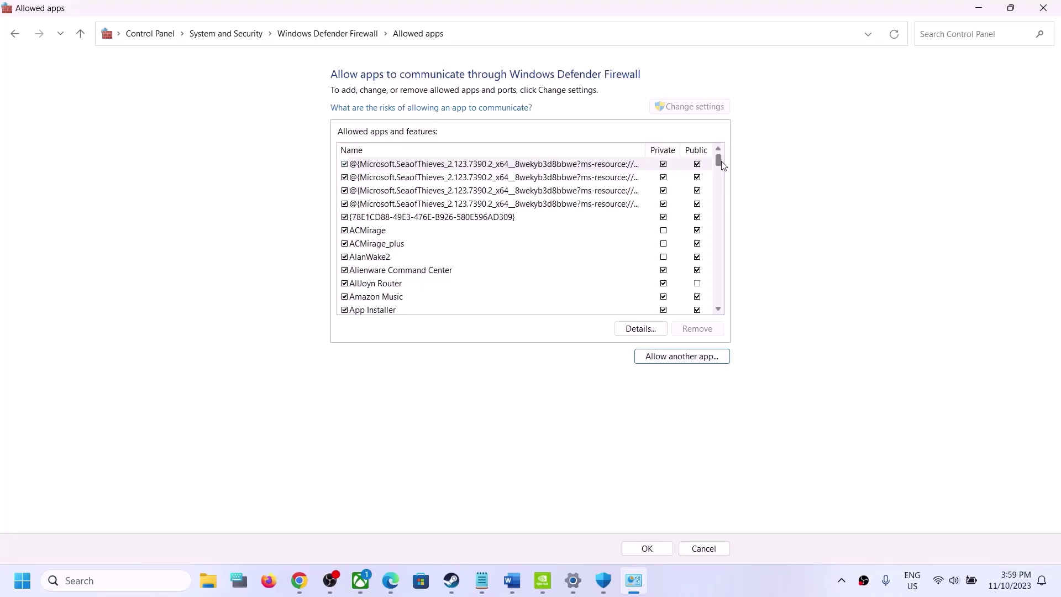
pyautogui.moveTo(722, 164); pyautogui.dragTo(737, 272)
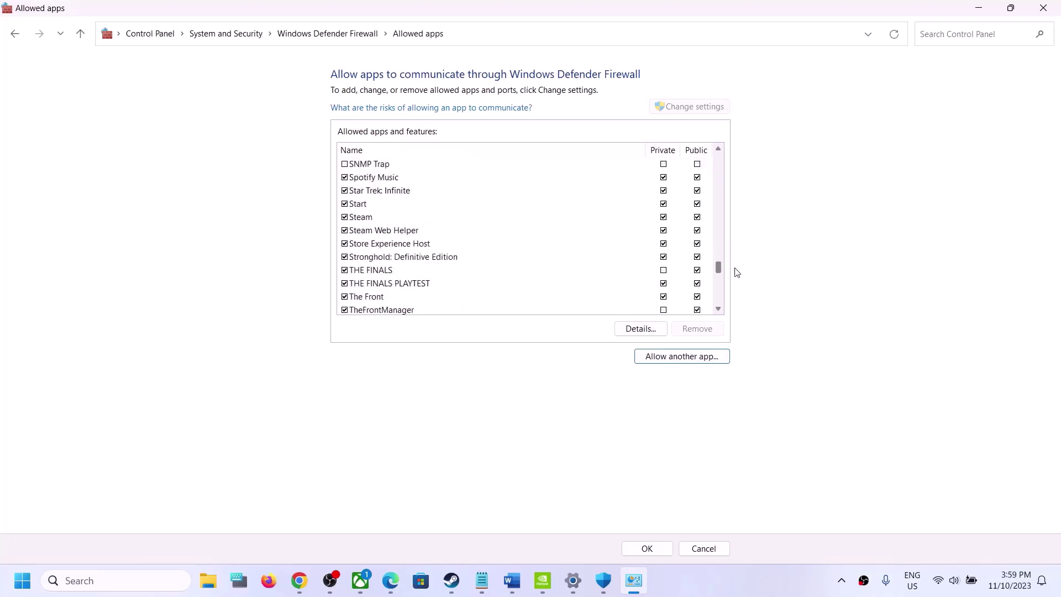
pyautogui.click(430, 259)
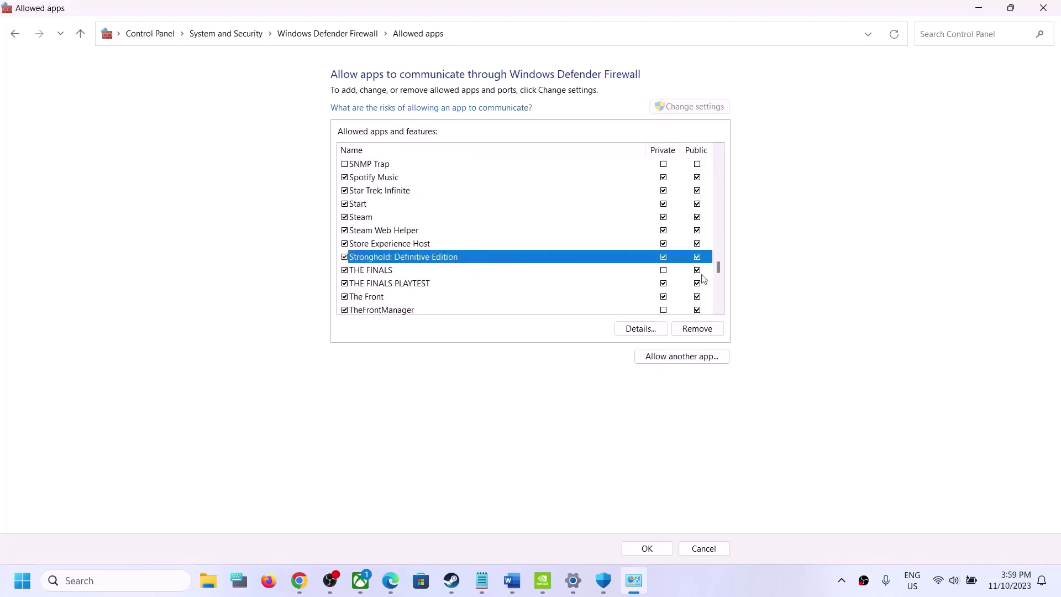
pyautogui.click(666, 554)
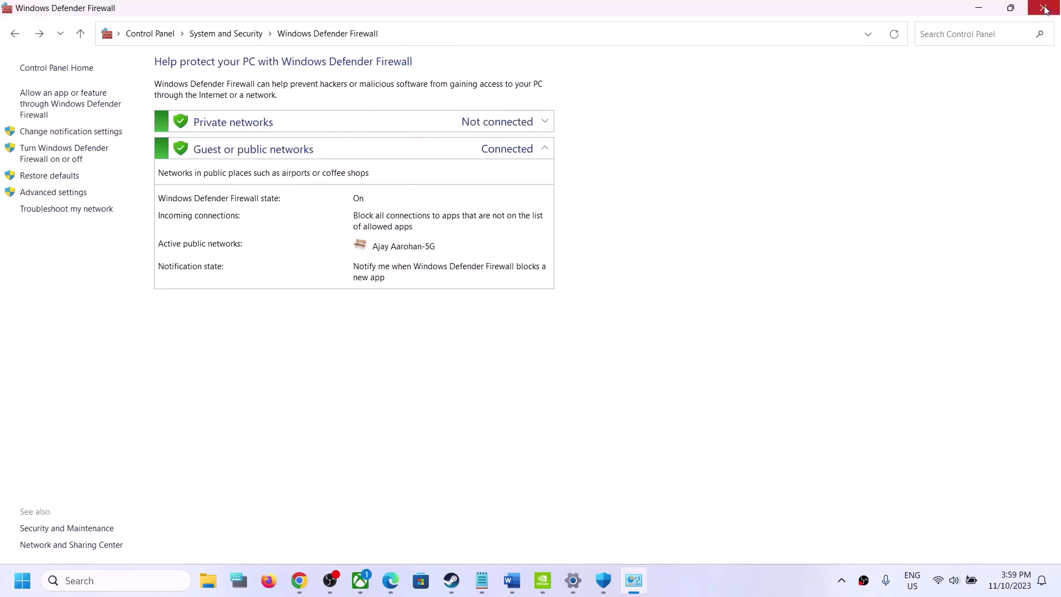
pyautogui.click(1044, 10)
# Close Windows Security and Settings, then clear the Step 10 selection in Word
pyautogui.click(1046, 16)
pyautogui.click(1046, 17)
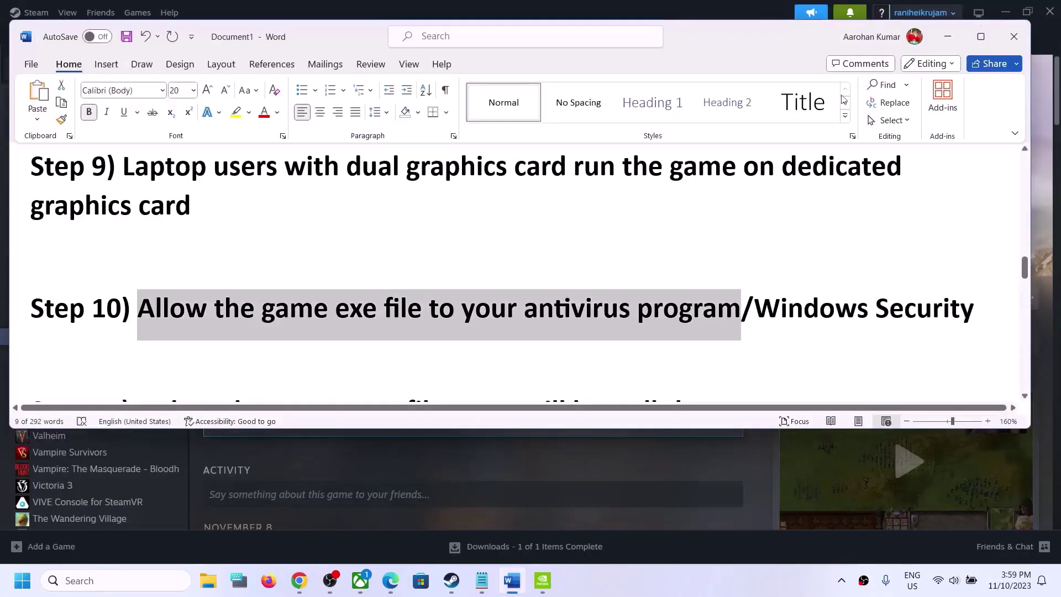
pyautogui.scroll(-2, 303, 354)
pyautogui.scroll(1, 220, 319)
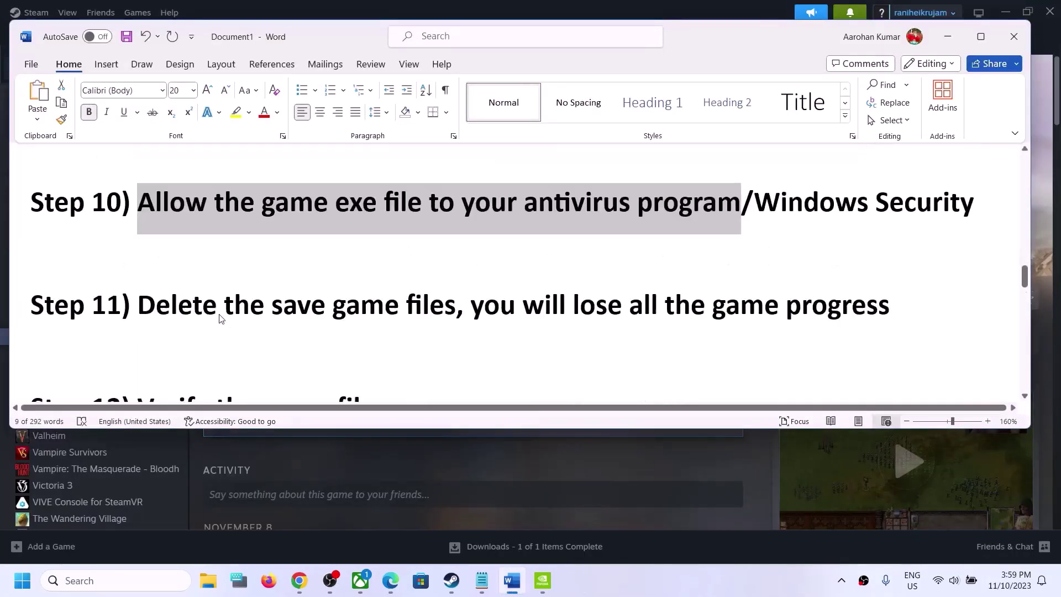
pyautogui.click(154, 317)
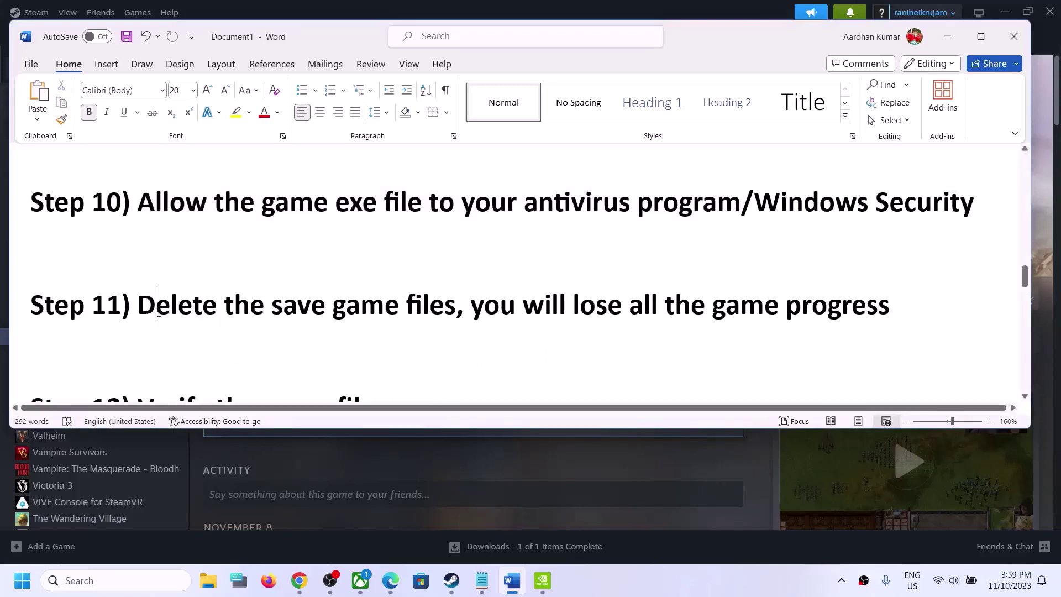
# Highlight Step 11's warning that deleting save files loses game progress, then return to Steam
pyautogui.moveTo(159, 311); pyautogui.dragTo(330, 309)
pyautogui.click(501, 309)
pyautogui.moveTo(483, 310); pyautogui.dragTo(862, 299)
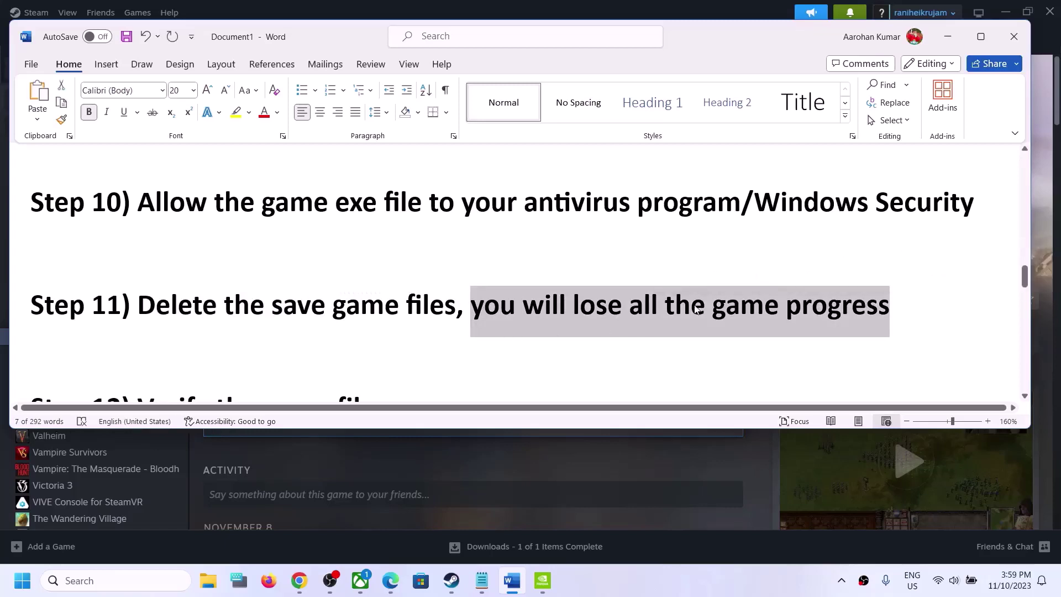
pyautogui.click(720, 456)
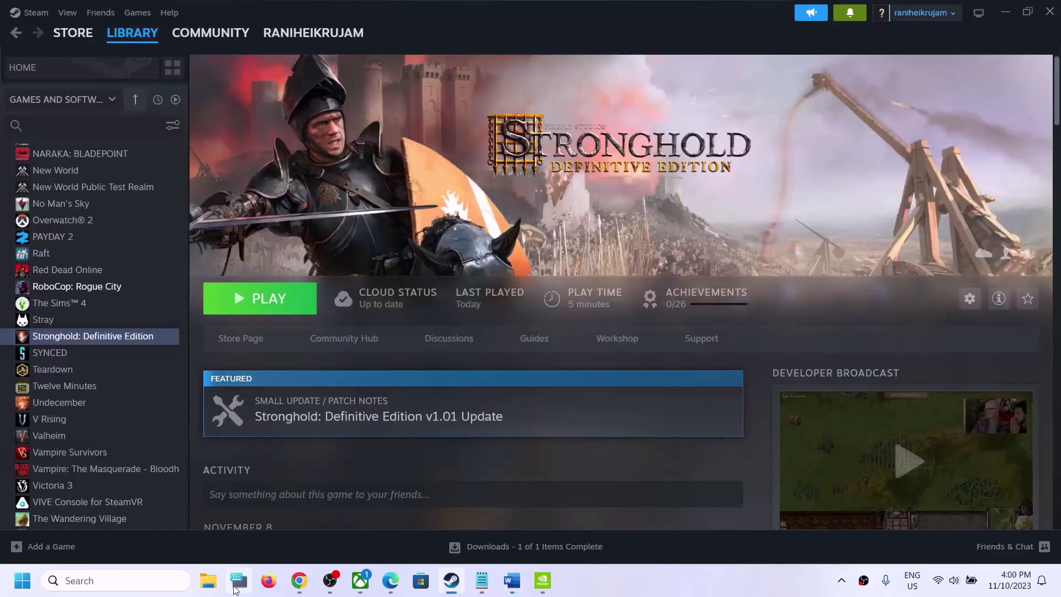
# Open C:\Users\<profile> in File Explorer and turn on Hidden items so AppData shows
pyautogui.click(208, 580)
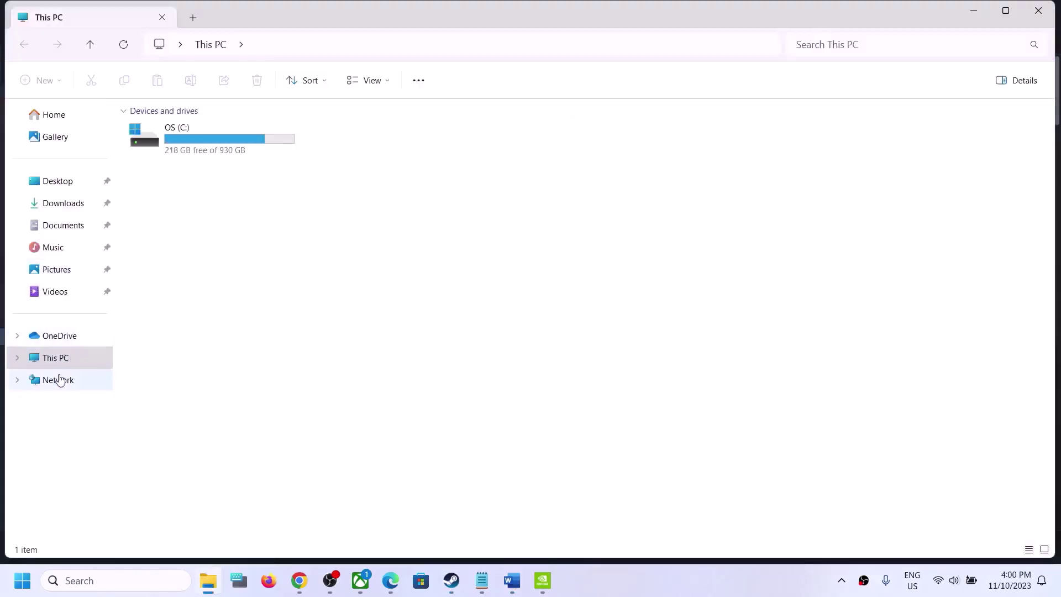
pyautogui.doubleClick(235, 134)
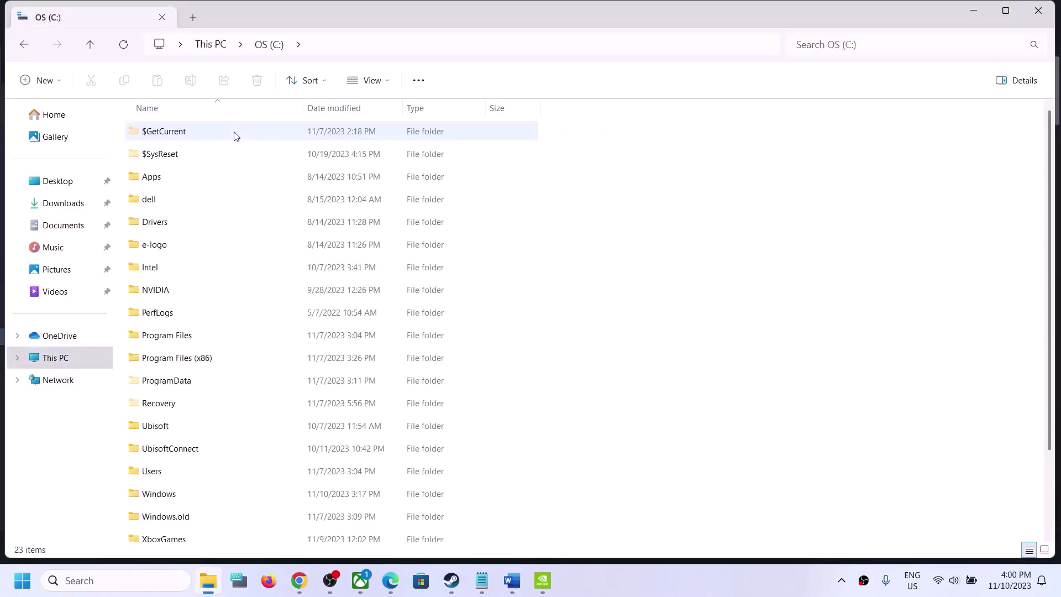
pyautogui.click(168, 474)
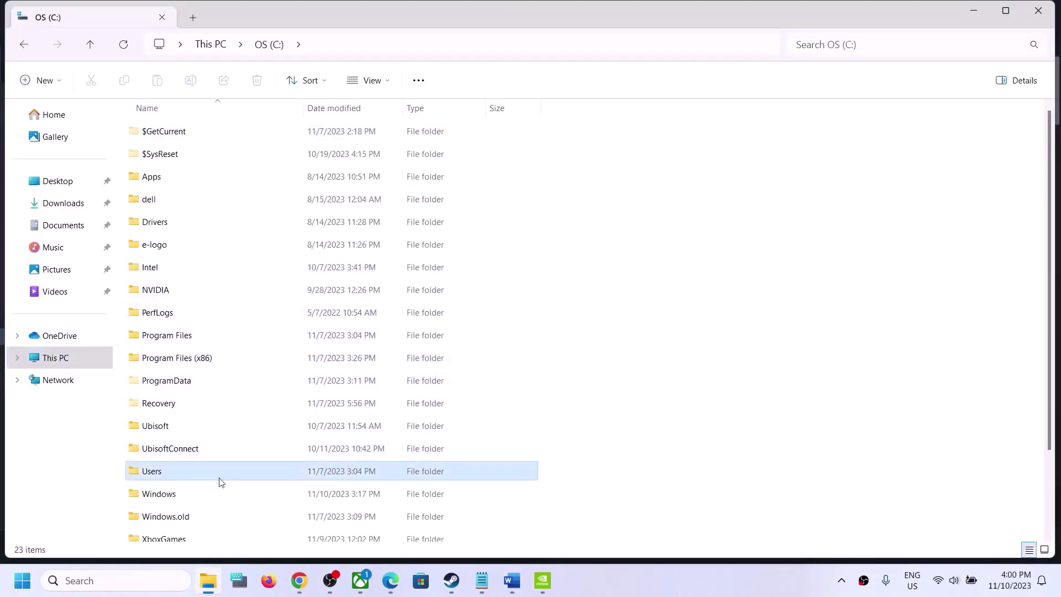
pyautogui.doubleClick(184, 471)
pyautogui.click(172, 138)
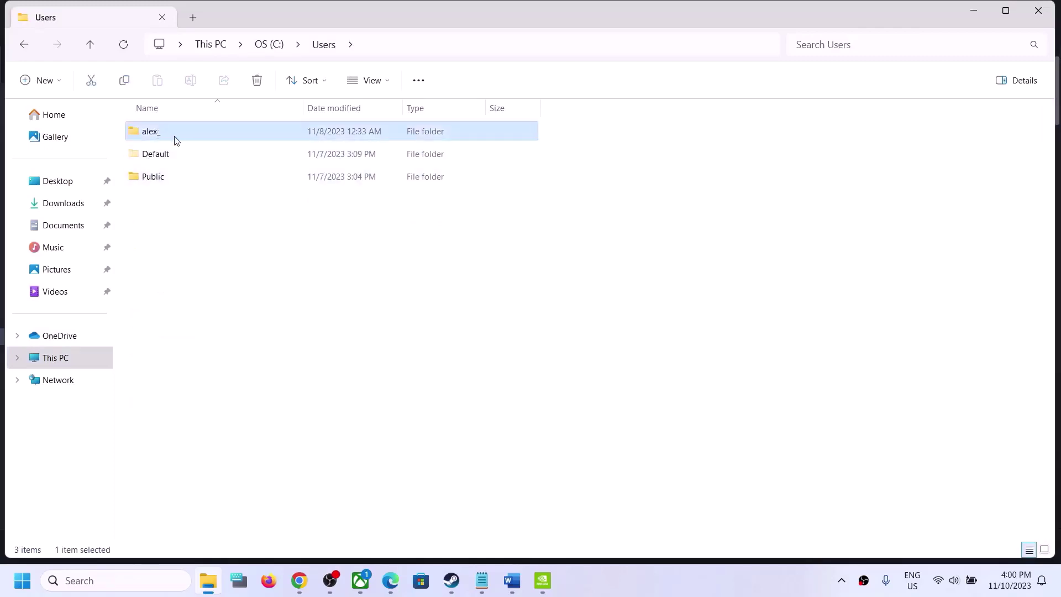
pyautogui.doubleClick(176, 140)
pyautogui.click(164, 161)
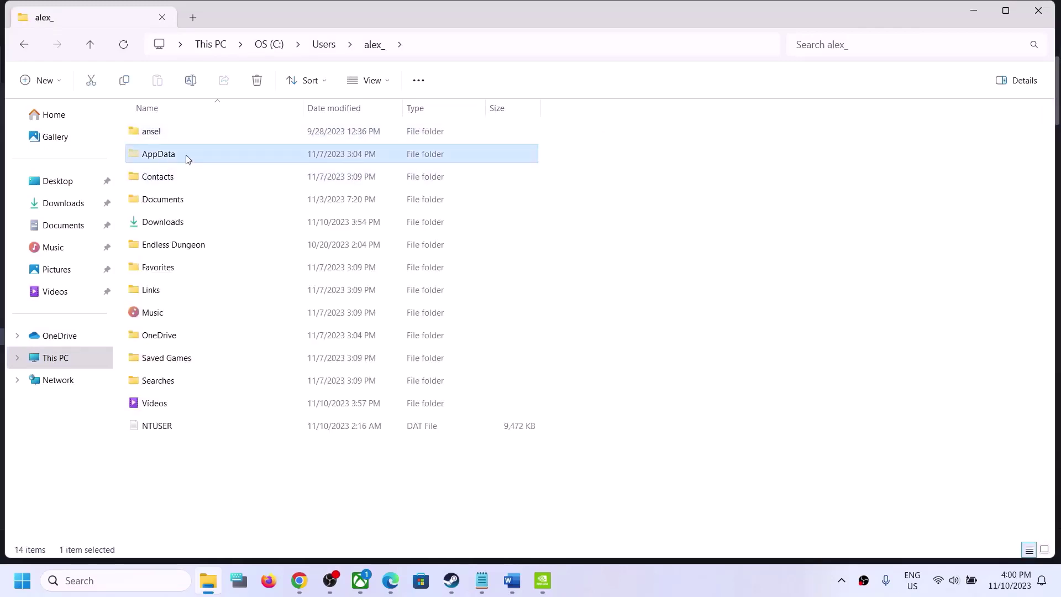
pyautogui.doubleClick(186, 159)
pyautogui.click(89, 45)
pyautogui.click(387, 81)
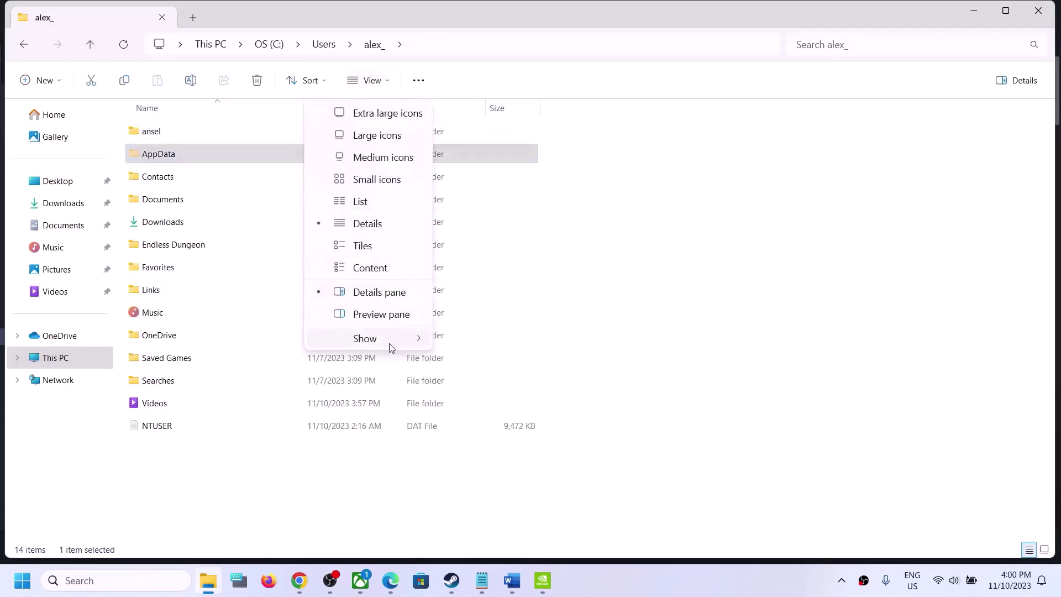
pyautogui.moveTo(391, 339)
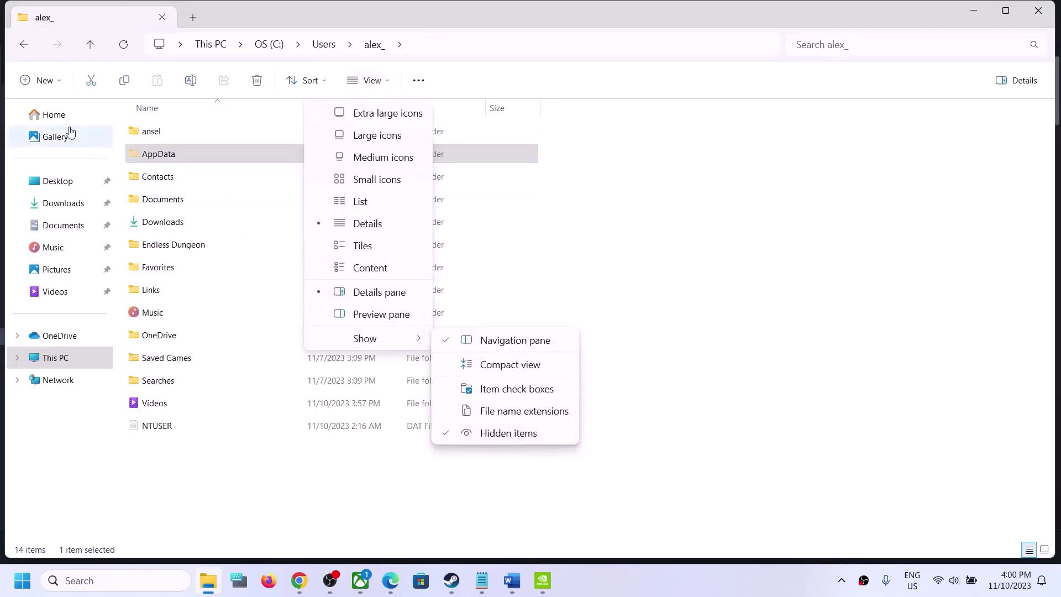
pyautogui.click(193, 165)
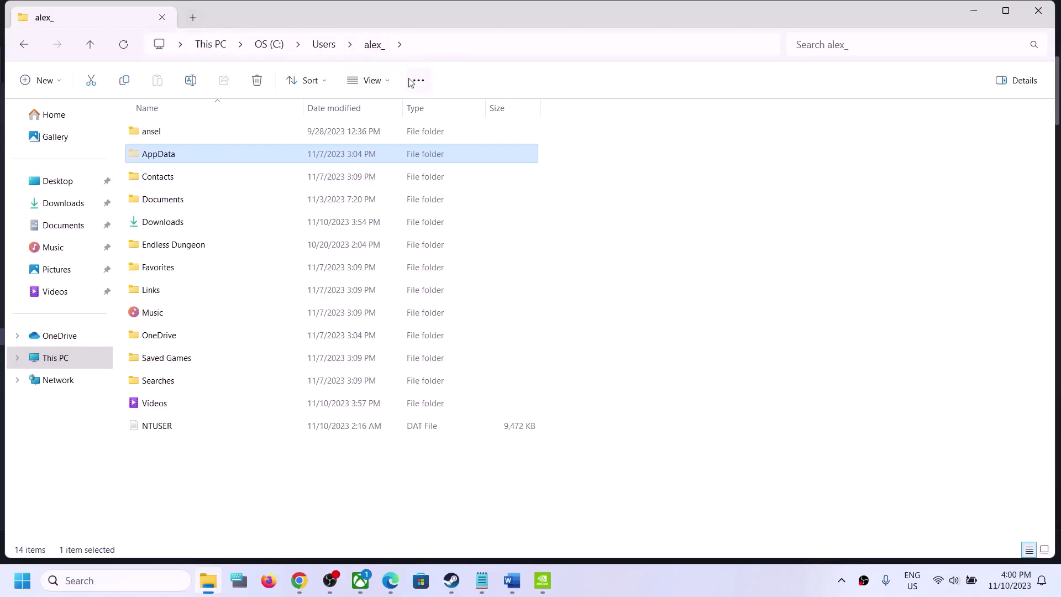
# Look through AppData\Local sorted by date modified, then return to AppData
pyautogui.doubleClick(159, 157)
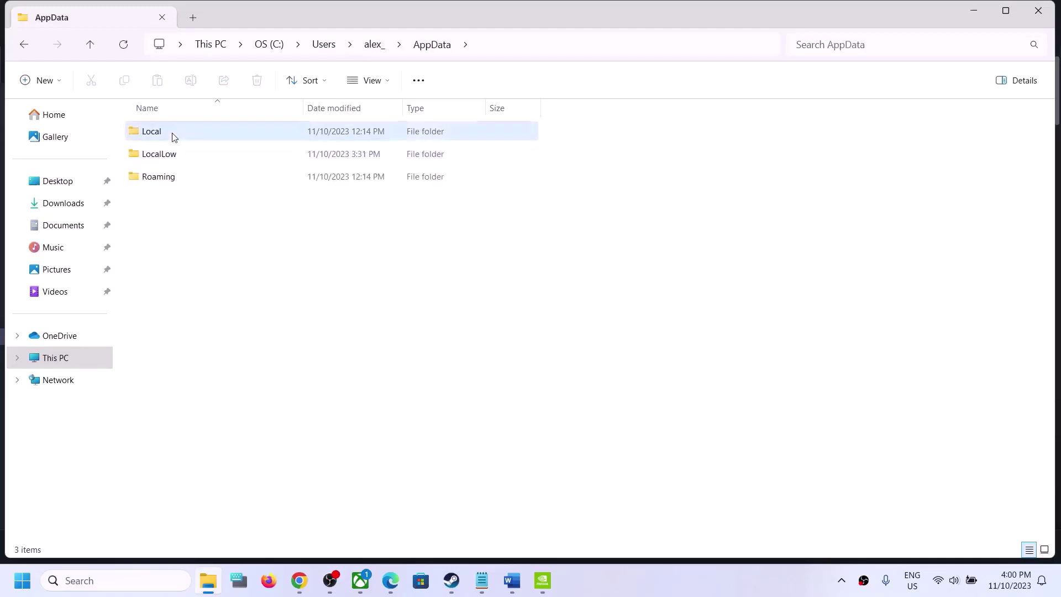
pyautogui.doubleClick(172, 134)
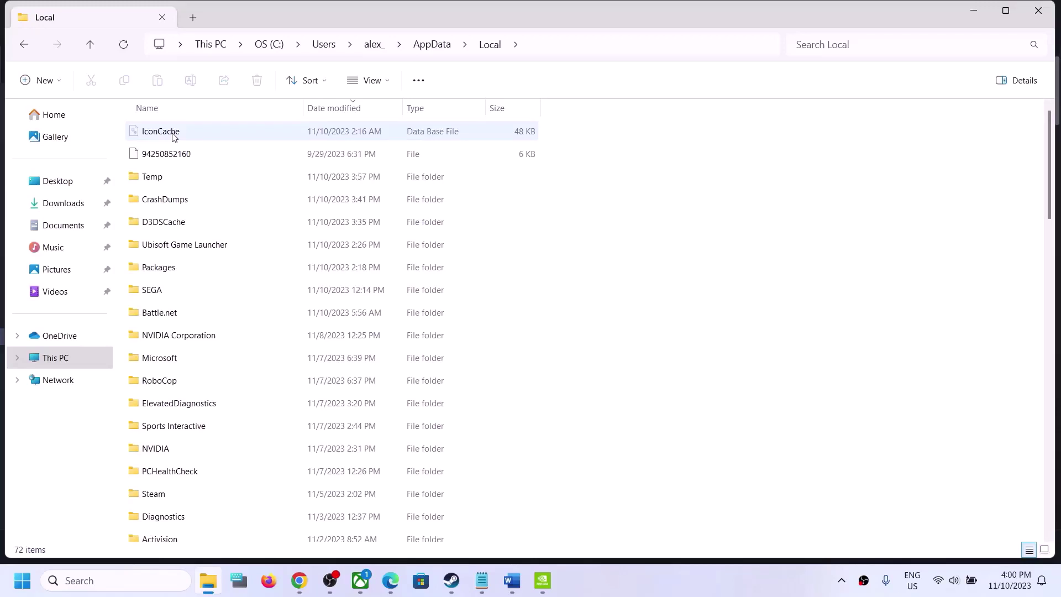
pyautogui.click(347, 109)
pyautogui.click(346, 109)
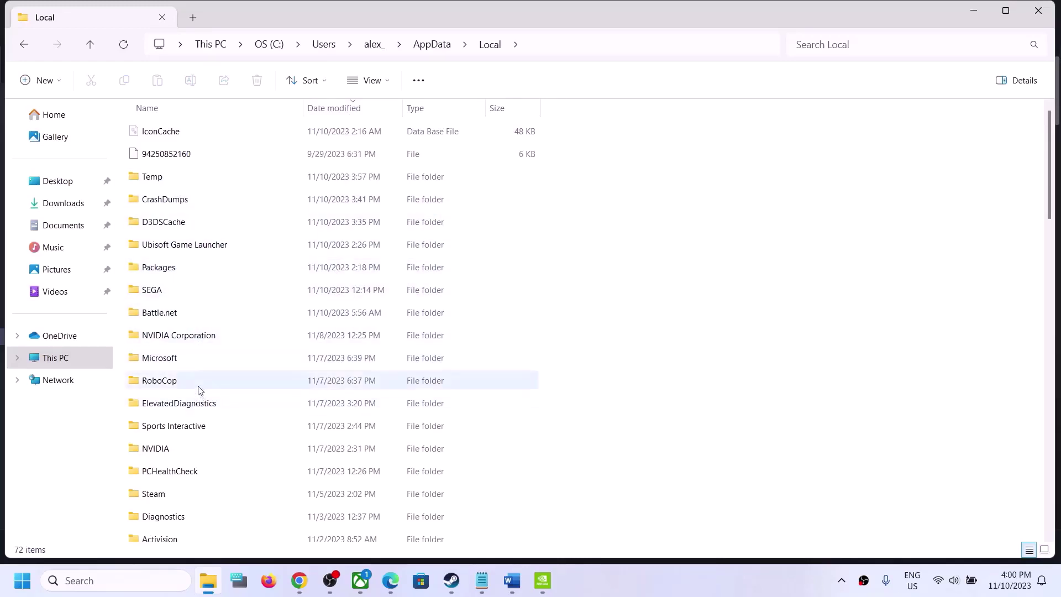
pyautogui.click(92, 46)
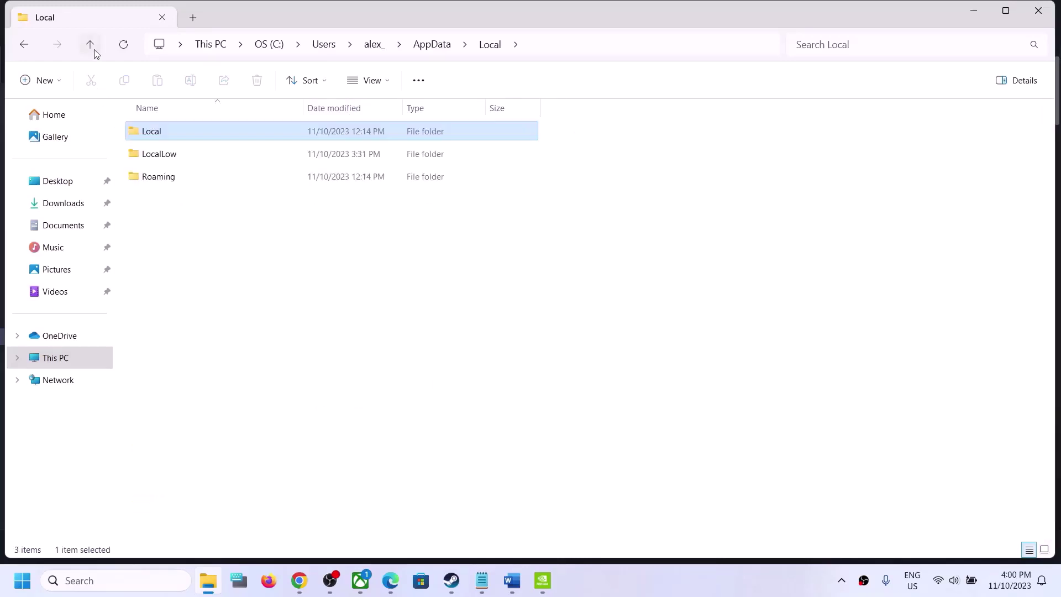
# Inspect LocalLow's Firefly Studios folder and view its Delete option without deleting
pyautogui.click(156, 152)
pyautogui.doubleClick(156, 152)
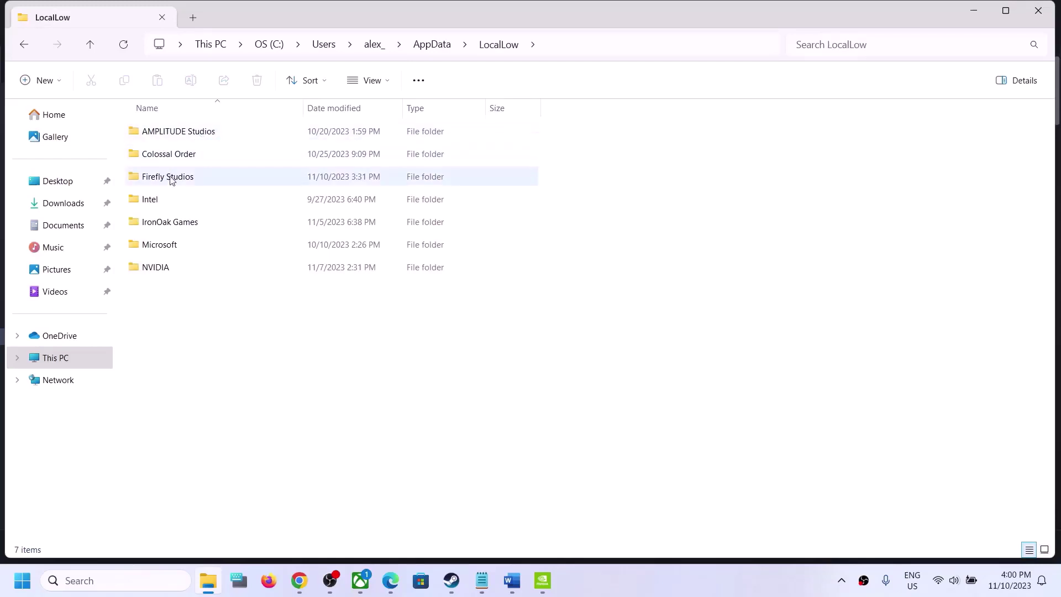
pyautogui.click(156, 182)
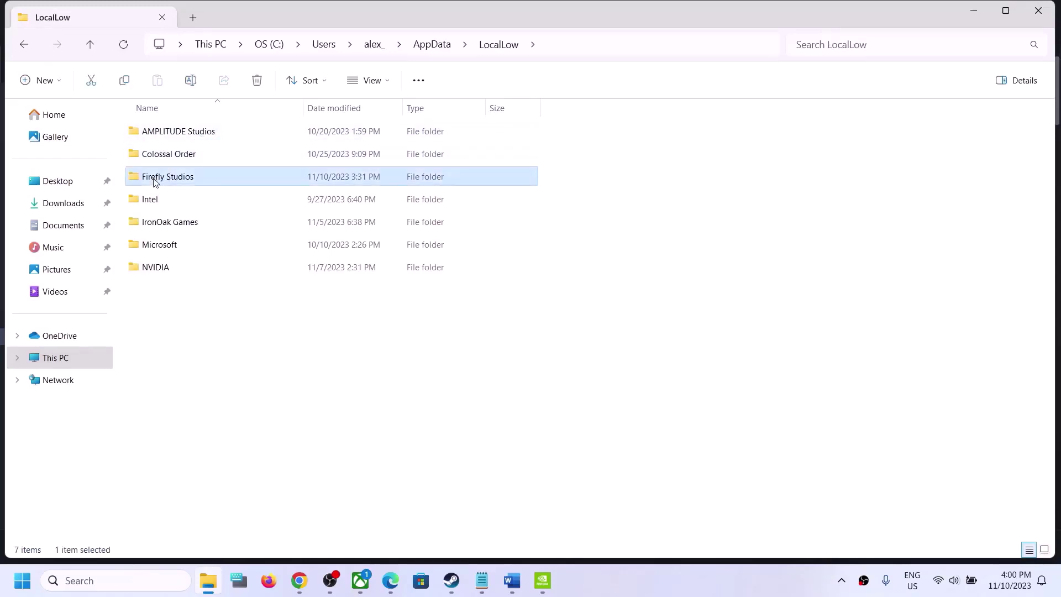
pyautogui.click(91, 47)
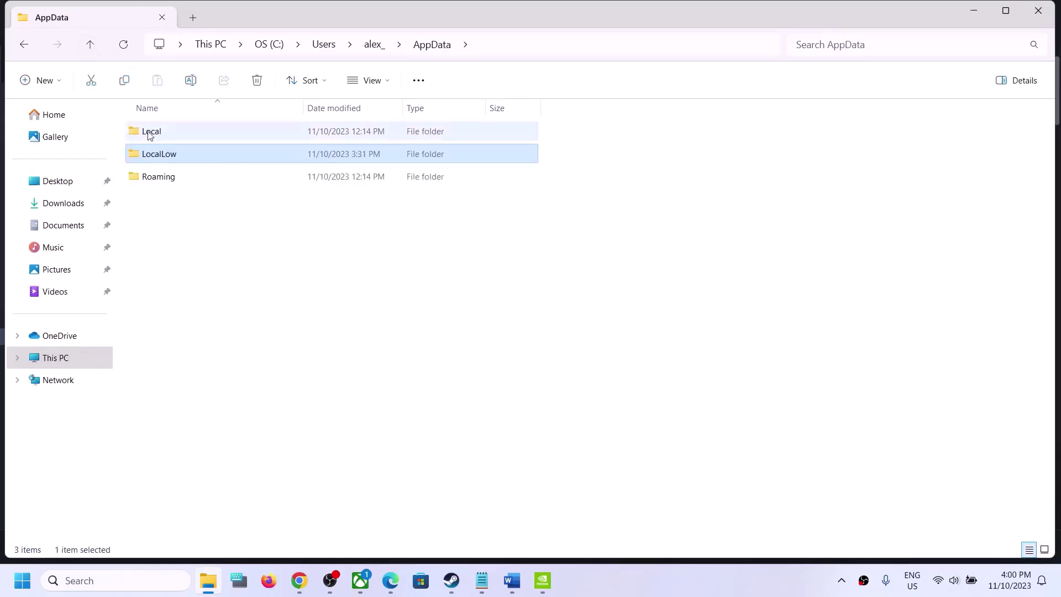
pyautogui.doubleClick(182, 155)
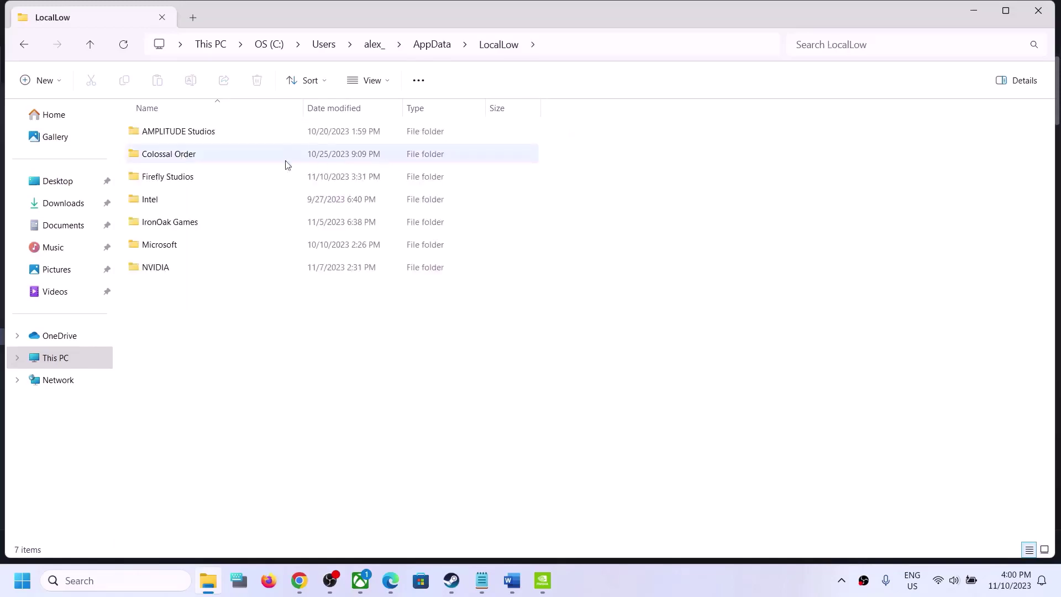
pyautogui.click(154, 183)
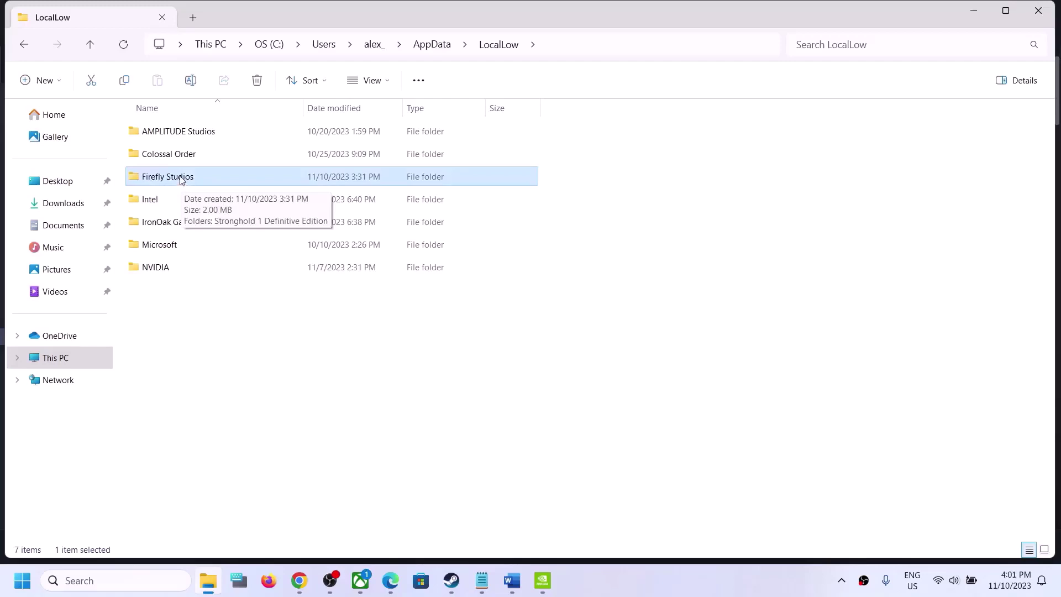
pyautogui.doubleClick(179, 178)
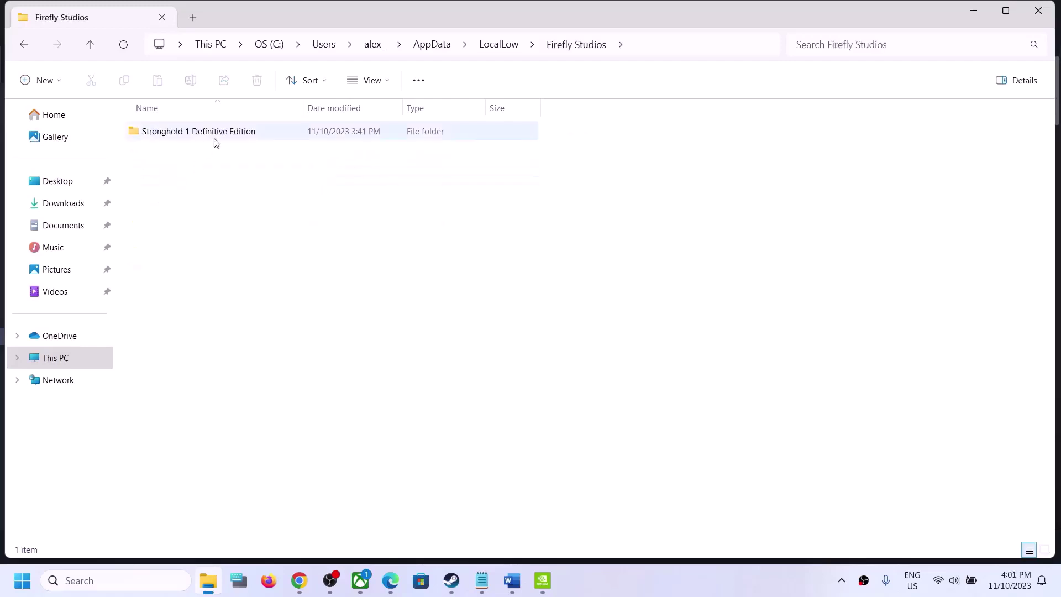
pyautogui.click(94, 55)
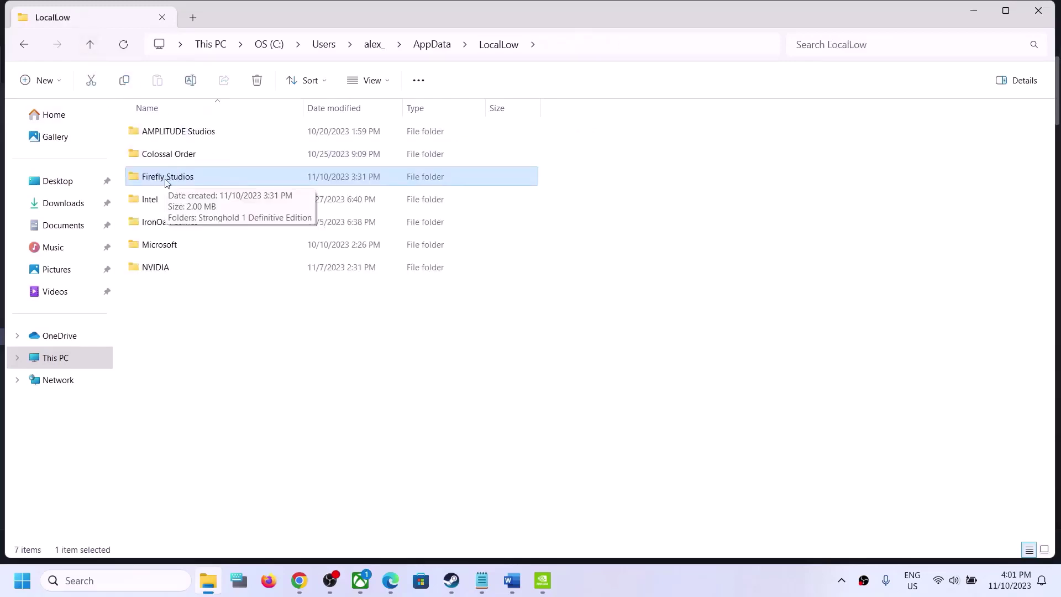
pyautogui.rightClick(166, 181)
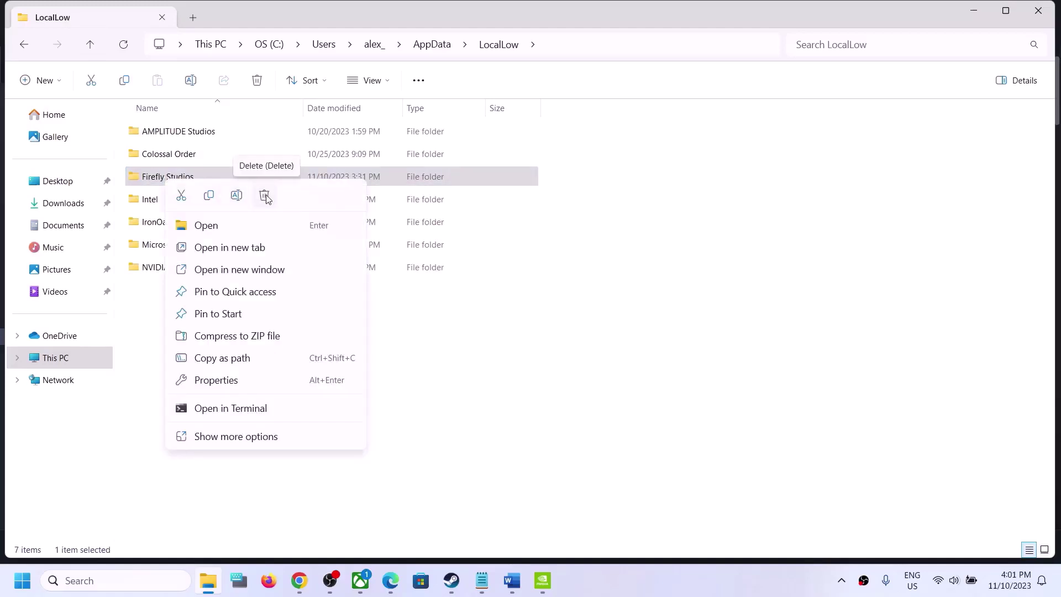
pyautogui.click(658, 329)
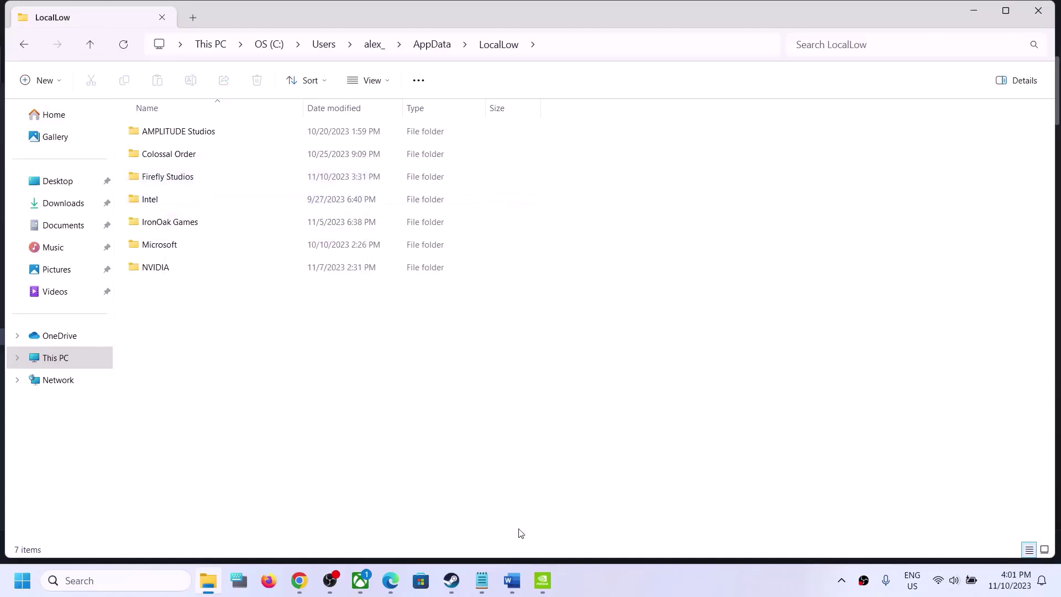
# Scroll the Word guide to Step 12, 'Verify the game files', and go back to Steam
pyautogui.click(452, 580)
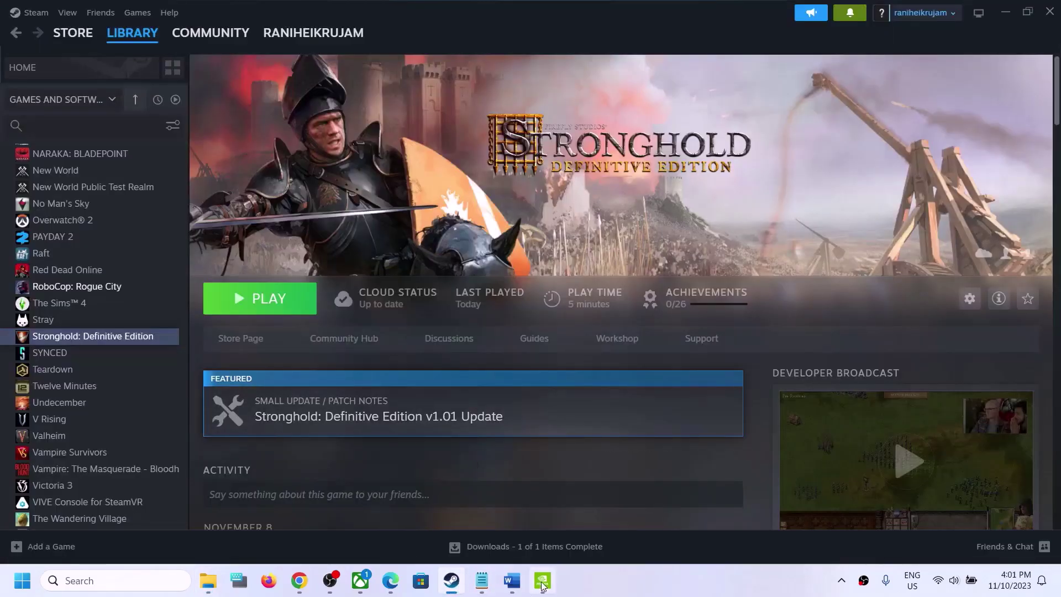
pyautogui.click(512, 580)
pyautogui.scroll(-2, 356, 309)
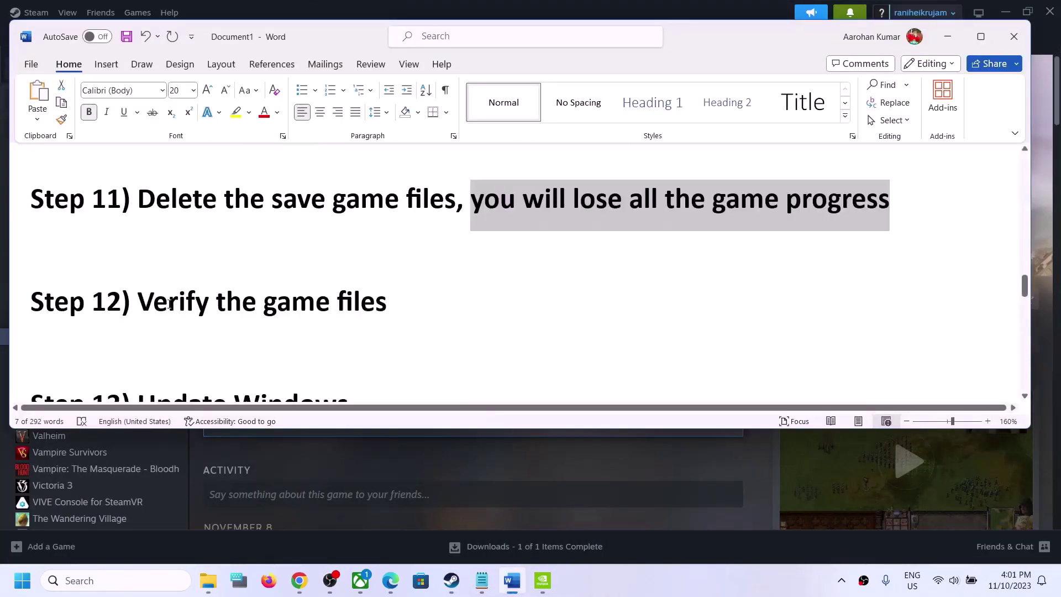
pyautogui.click(169, 303)
pyautogui.hotkey('alt', 'Tab')
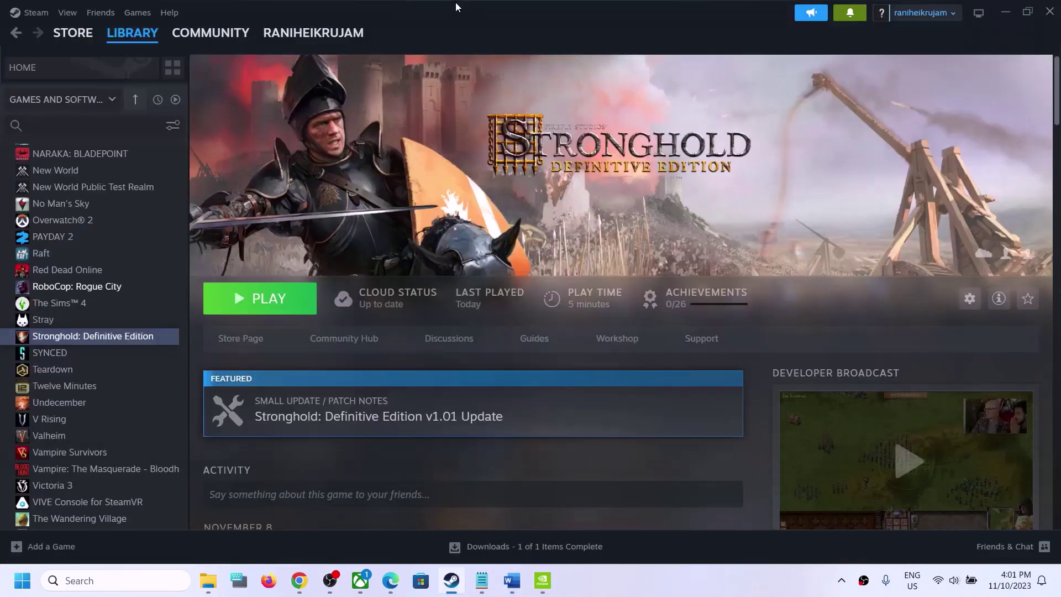
# View Stronghold's Installed Files properties with the verify-integrity option, then close them
pyautogui.rightClick(76, 340)
pyautogui.click(133, 441)
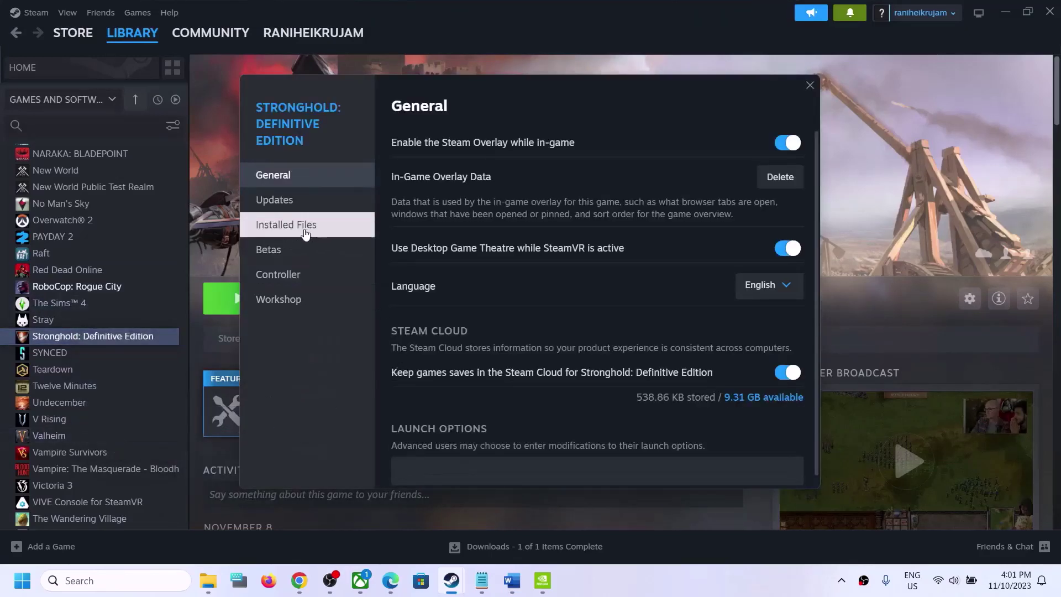
pyautogui.click(305, 234)
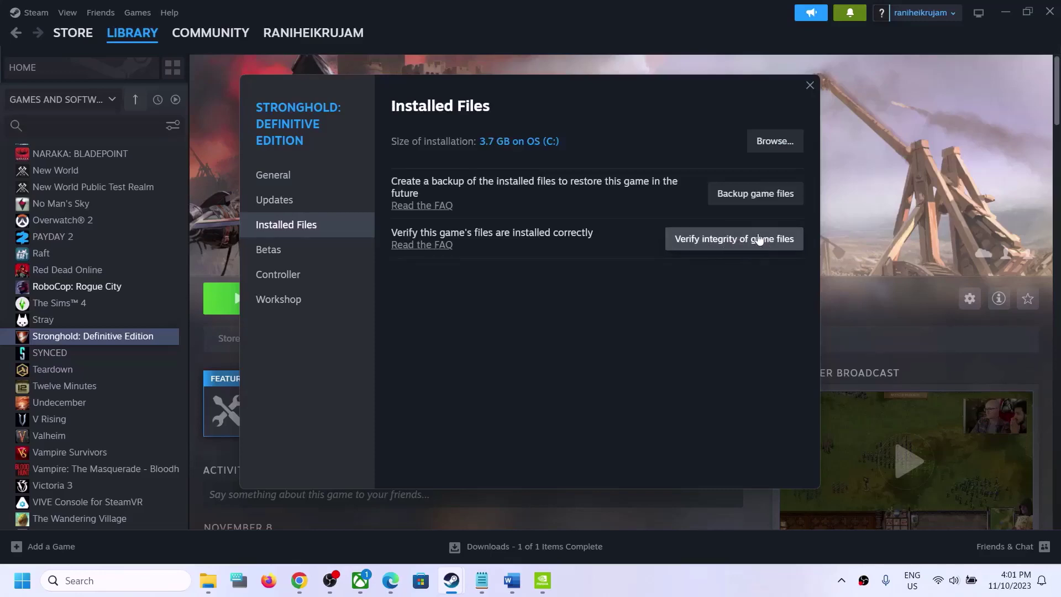
pyautogui.click(810, 84)
# Highlight the Update Windows step in the Word guide
pyautogui.click(511, 580)
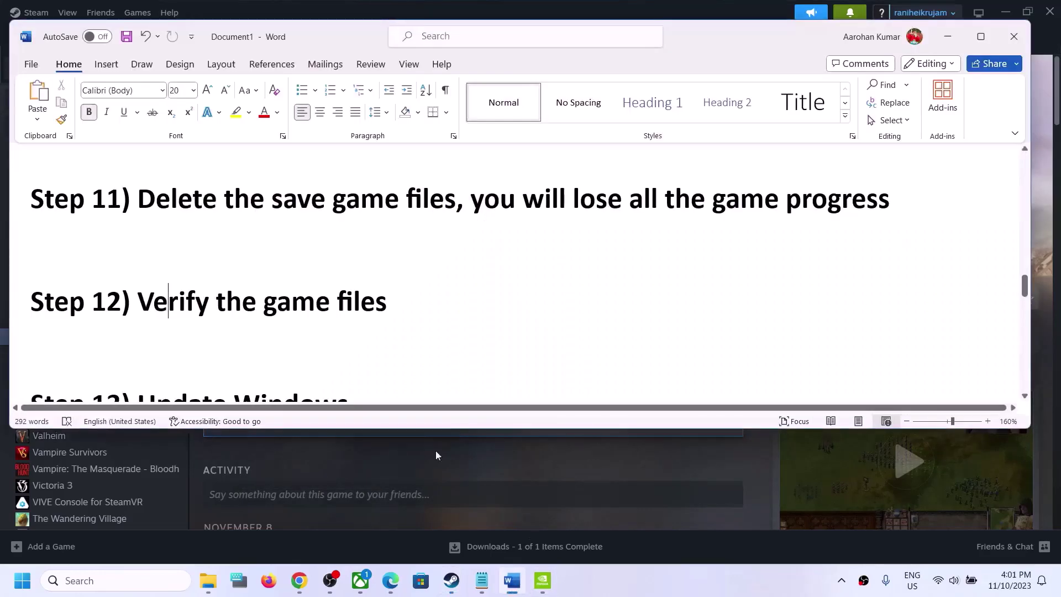
pyautogui.scroll(-2, 253, 308)
pyautogui.keyDown('shift'); pyautogui.click(493, 304); pyautogui.keyUp('shift')
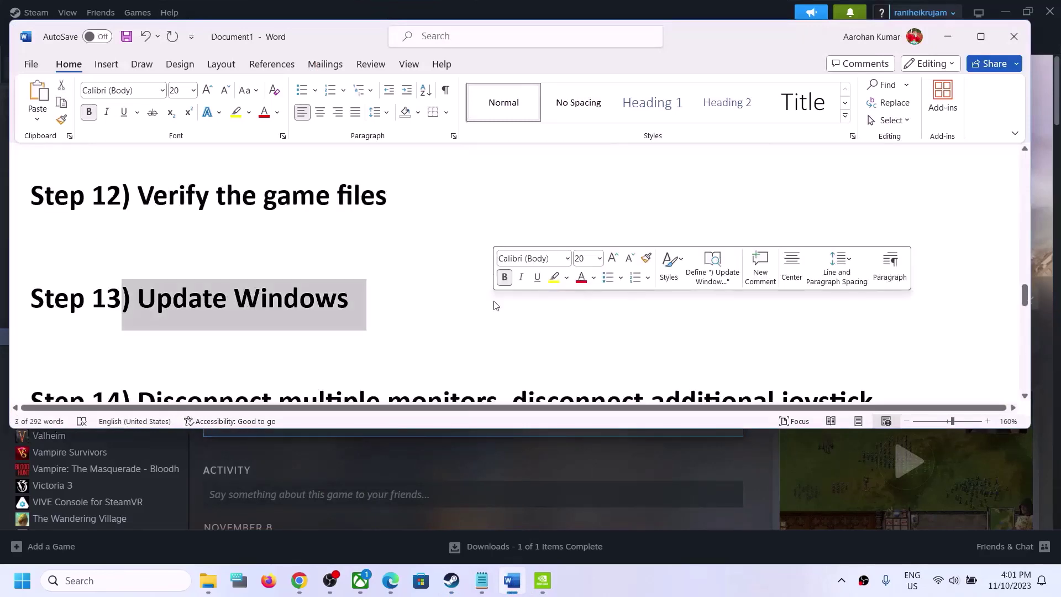
# Start a check for updates on the Windows Update page of Settings
pyautogui.press('super+i')
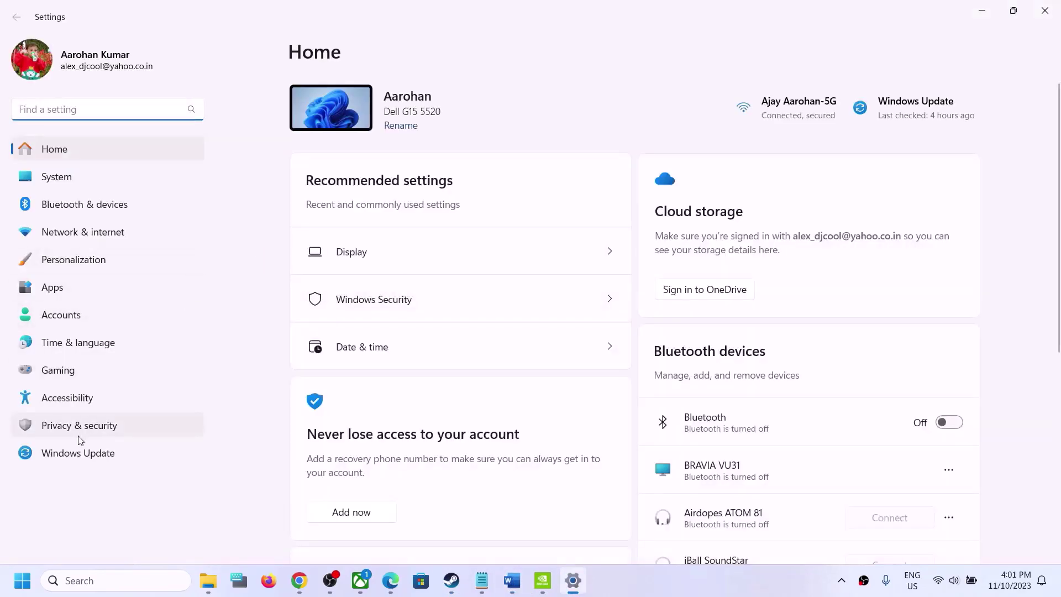
pyautogui.click(86, 454)
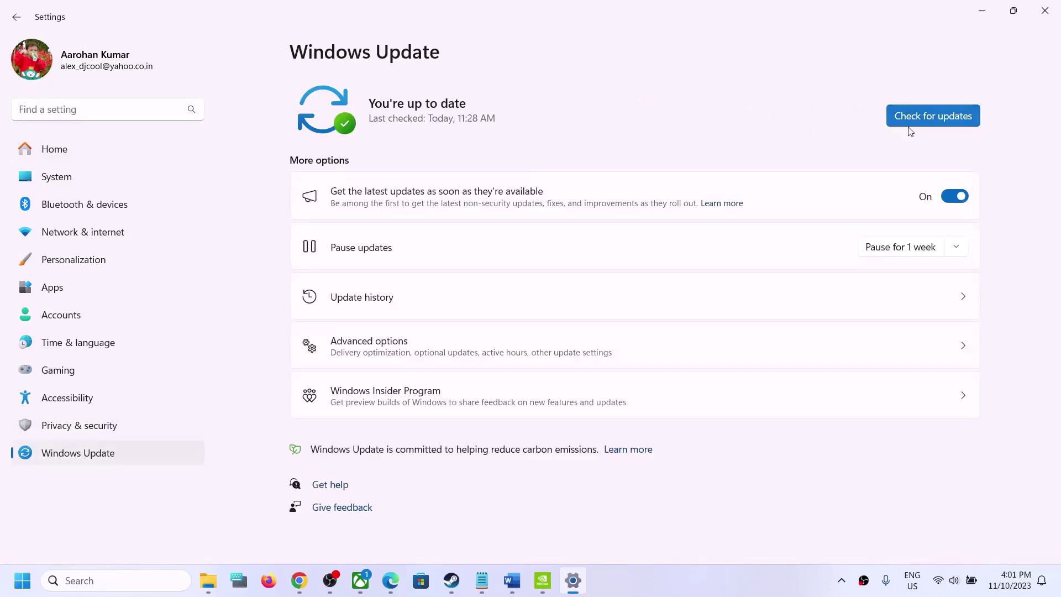
pyautogui.click(914, 120)
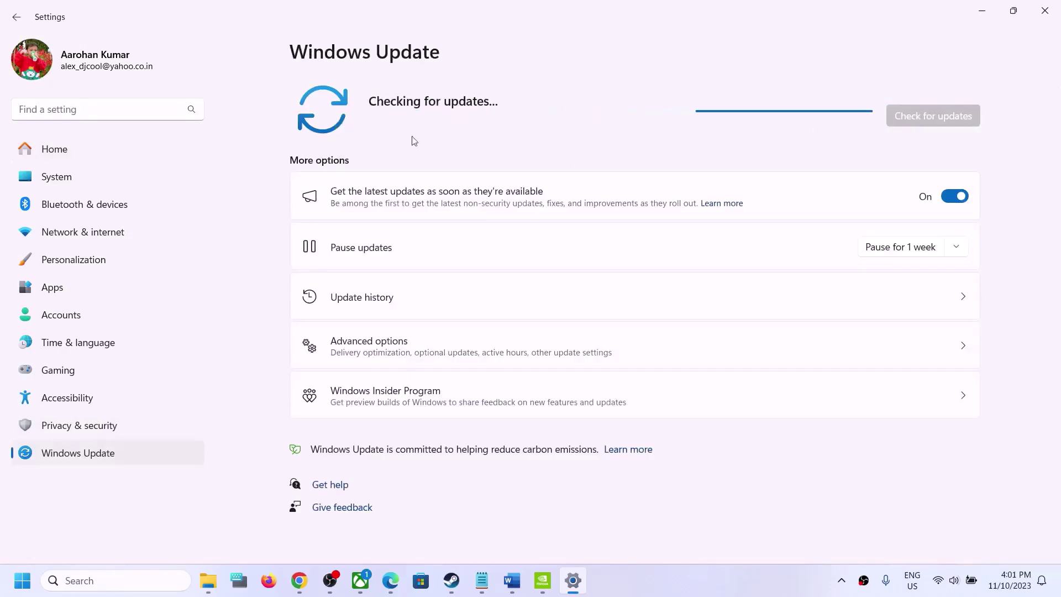
# Dismiss the Start power menu and close Windows Settings, back to the guide
pyautogui.click(23, 581)
pyautogui.click(402, 533)
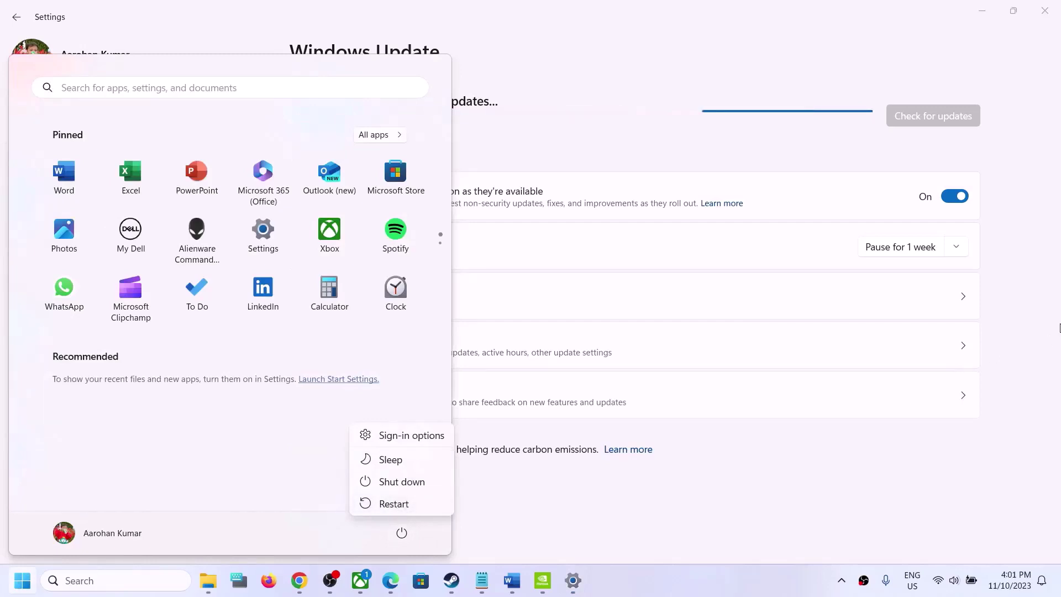
pyautogui.press('Escape')
pyautogui.press('Escape')
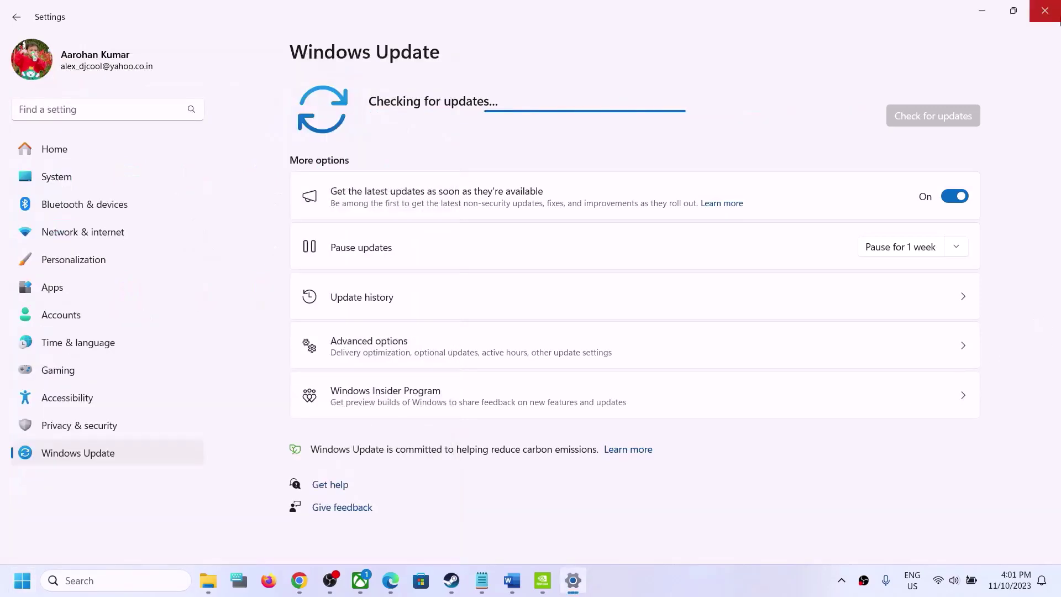
pyautogui.click(1045, 15)
pyautogui.scroll(-3, 443, 355)
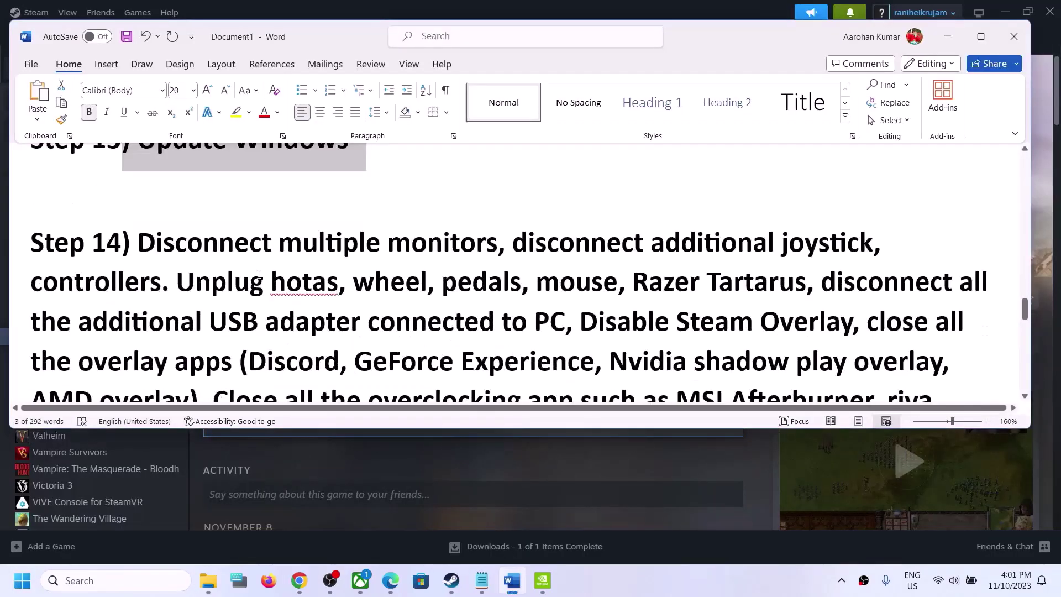
# Read Step 14, highlighting the extra joystick, device-unplugging and Disable Steam Overlay phrases
pyautogui.click(156, 240)
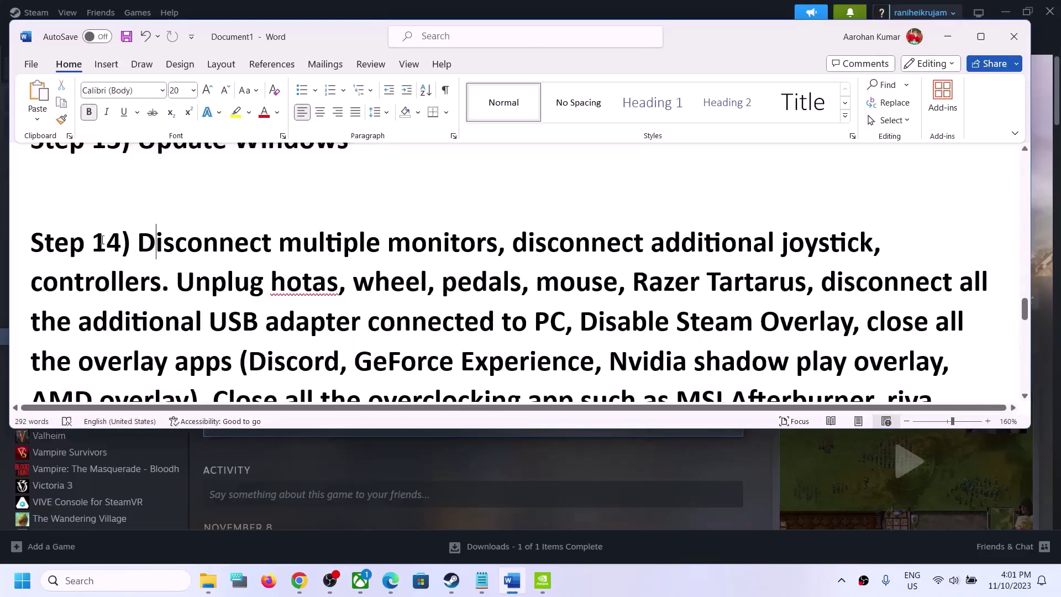
pyautogui.moveTo(166, 250); pyautogui.dragTo(440, 243)
pyautogui.moveTo(512, 243); pyautogui.dragTo(176, 283)
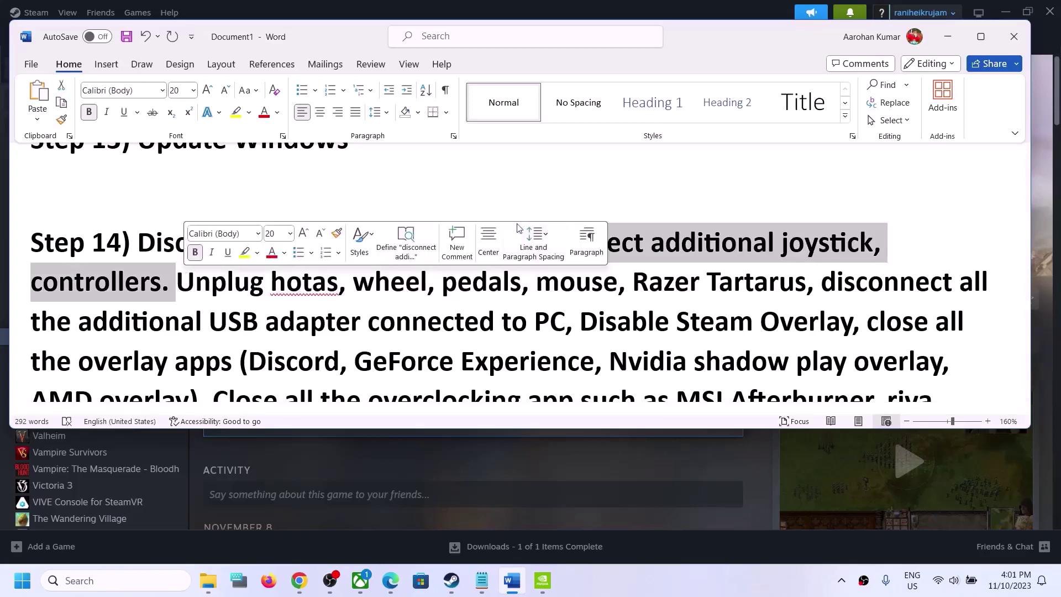
pyautogui.scroll(-1, 82, 266)
pyautogui.moveTo(196, 228); pyautogui.dragTo(564, 268)
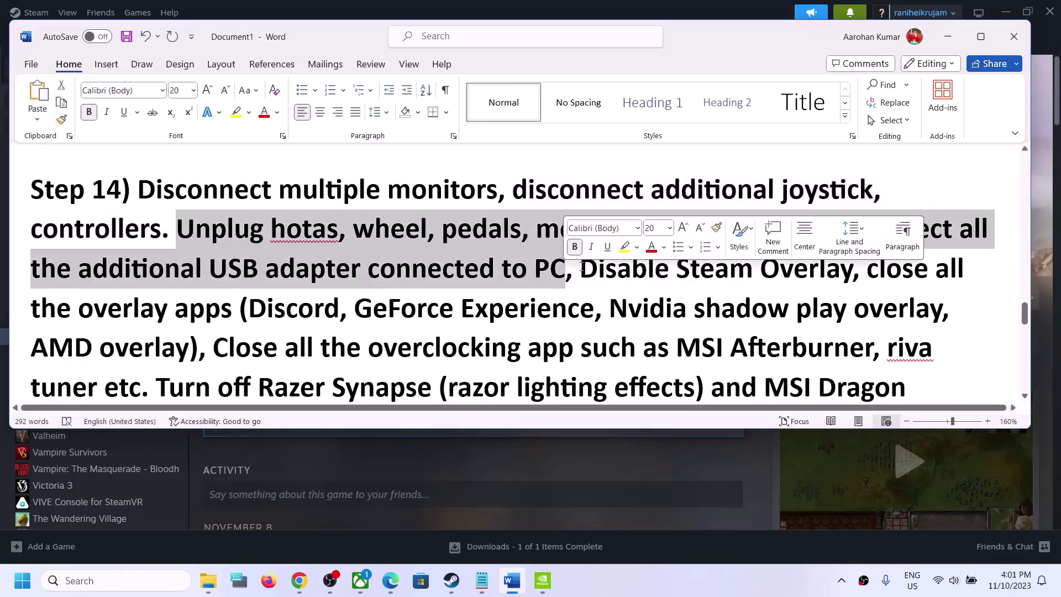
pyautogui.scroll(-1, 603, 252)
pyautogui.moveTo(632, 218); pyautogui.dragTo(858, 216)
# Untick 'Enable the Steam Overlay while in-game' in Stronghold: Definitive Edition's properties, then return to Word
pyautogui.click(628, 13)
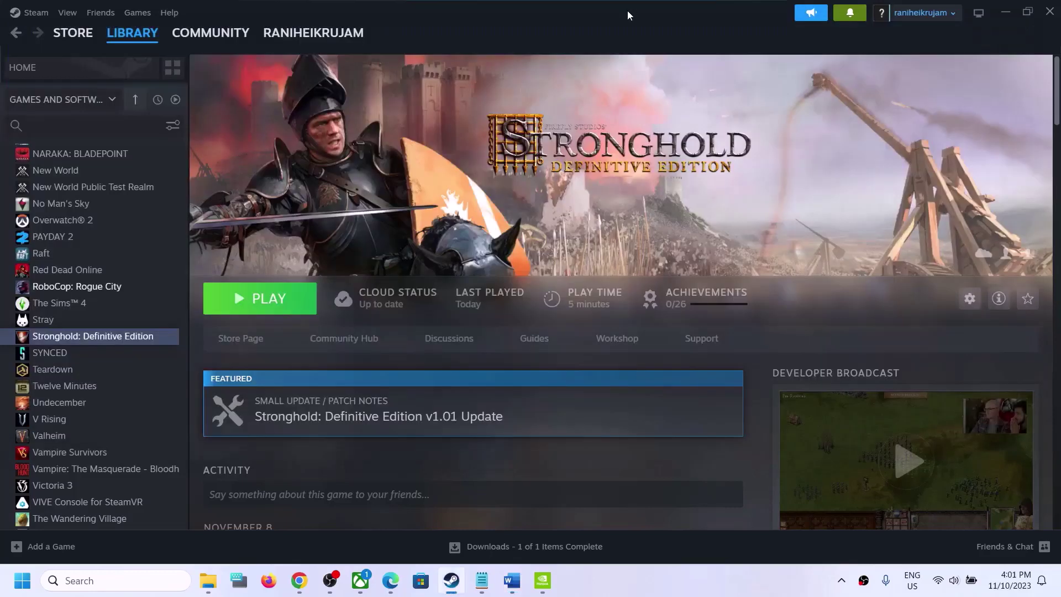
pyautogui.rightClick(68, 352)
pyautogui.click(88, 446)
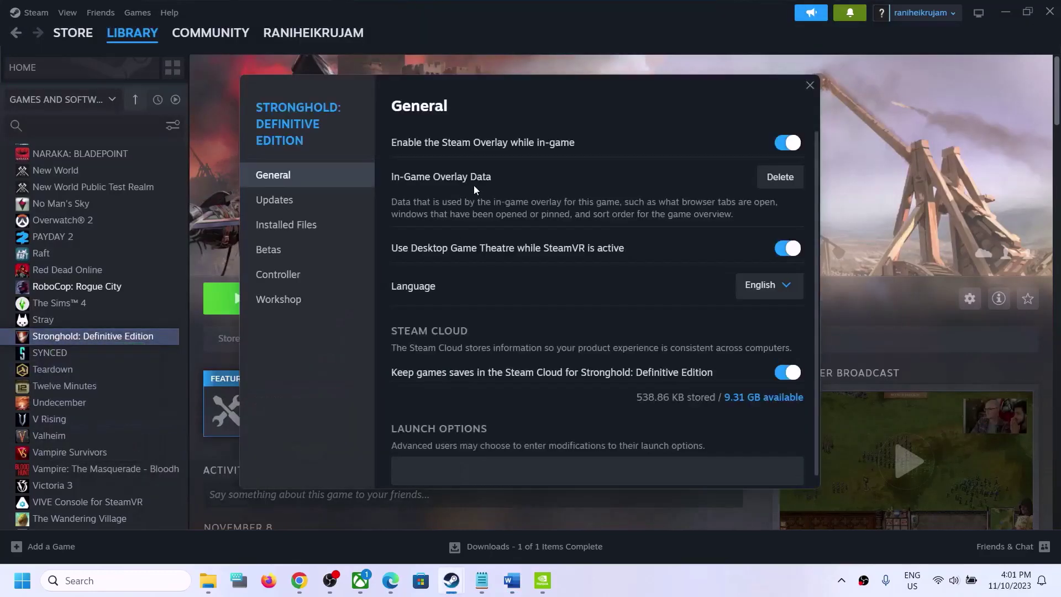
pyautogui.click(787, 142)
pyautogui.click(810, 85)
pyautogui.click(512, 581)
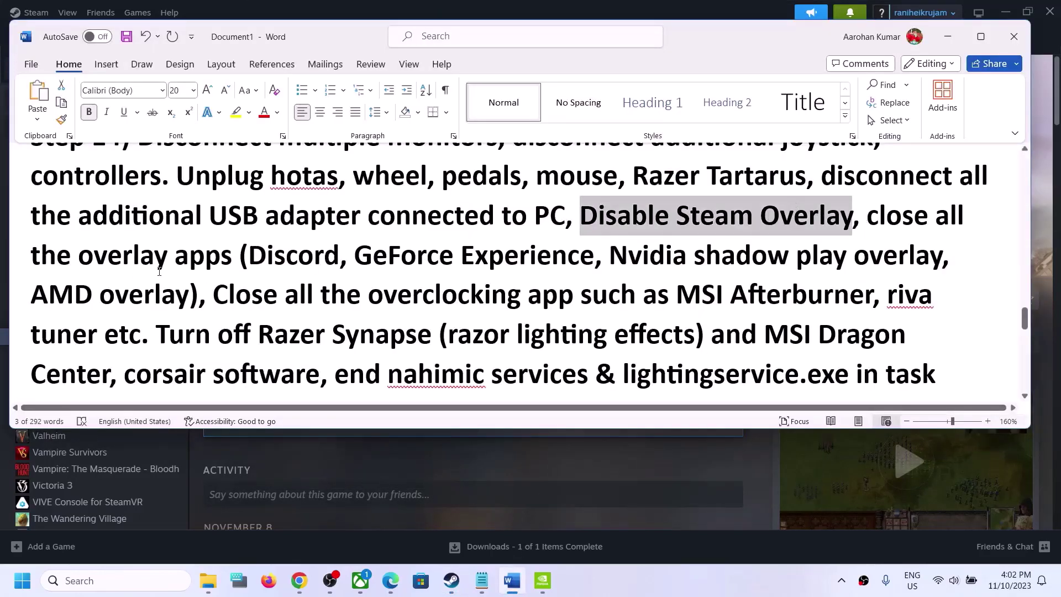
# Highlight the notes on closing overlay apps and overclocking apps like RivaTuner
pyautogui.moveTo(61, 257); pyautogui.dragTo(170, 255)
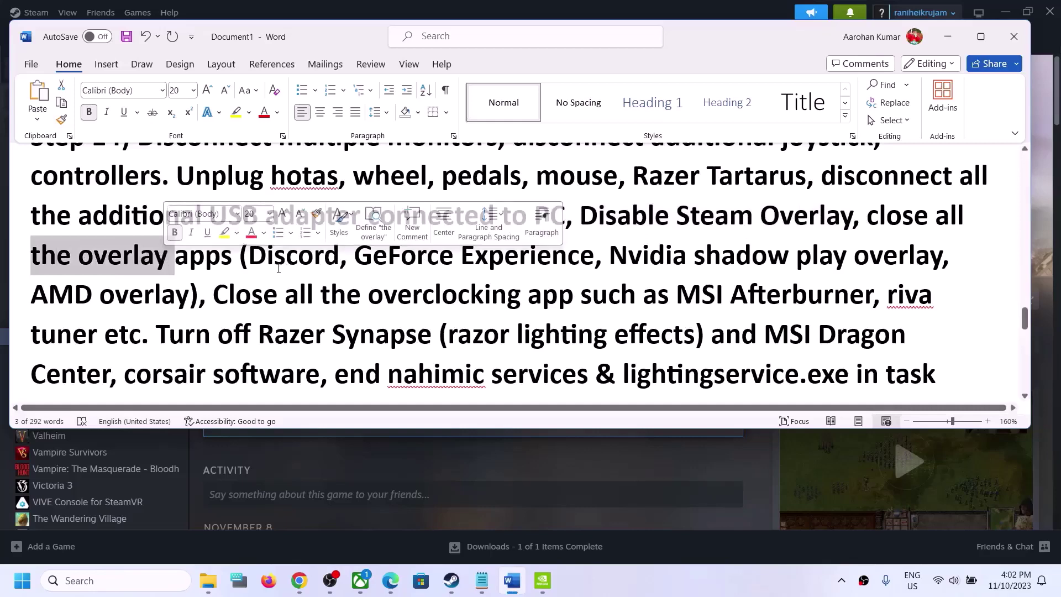
pyautogui.moveTo(248, 257); pyautogui.dragTo(576, 257)
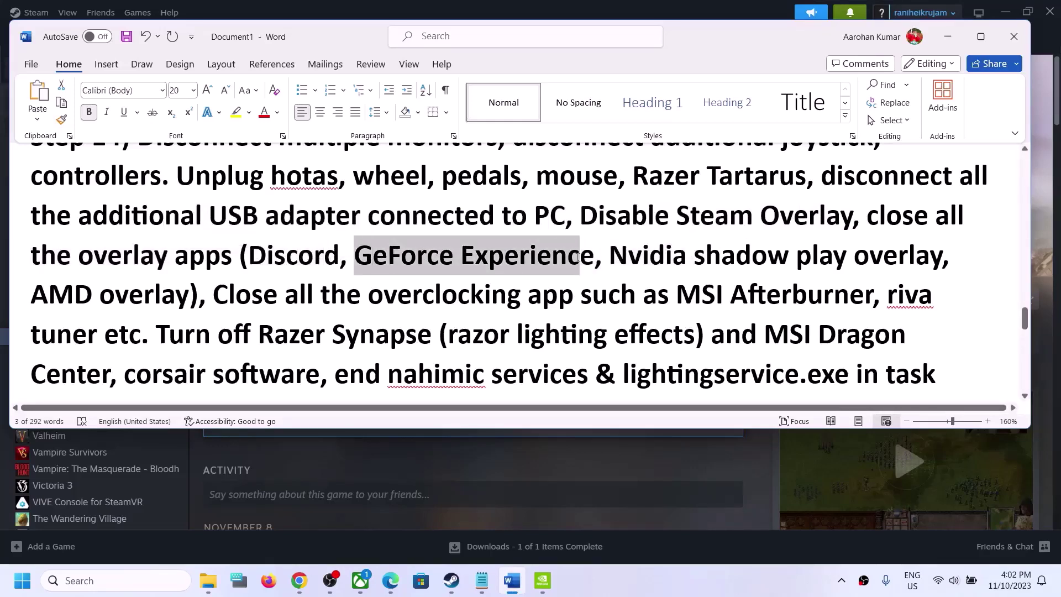
pyautogui.moveTo(882, 211); pyautogui.dragTo(872, 294)
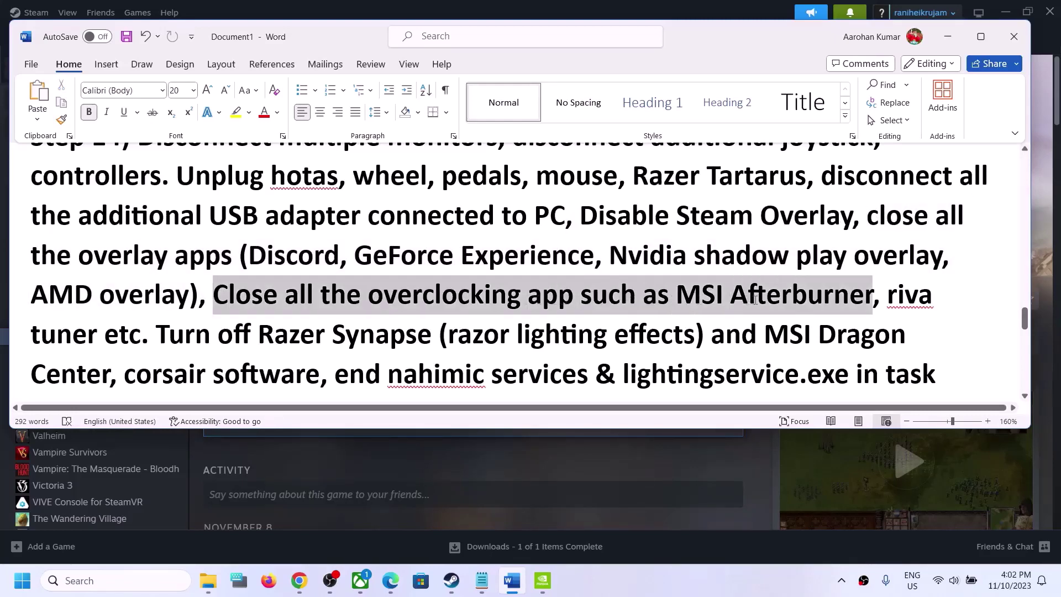
pyautogui.scroll(-1, 808, 294)
pyautogui.moveTo(889, 242); pyautogui.dragTo(98, 283)
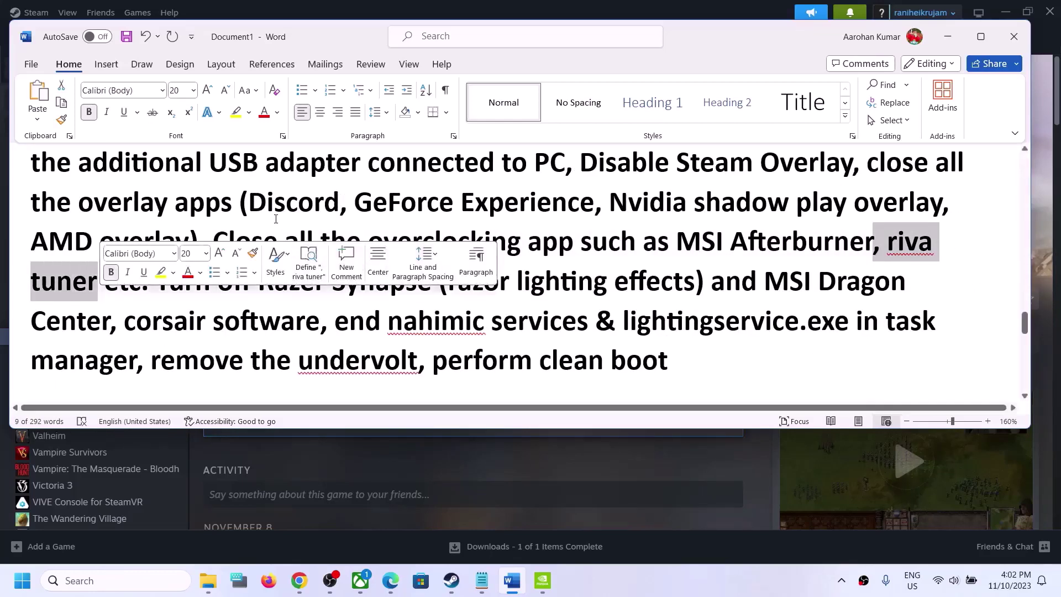
pyautogui.moveTo(213, 242); pyautogui.dragTo(478, 244)
pyautogui.moveTo(542, 236); pyautogui.dragTo(578, 243)
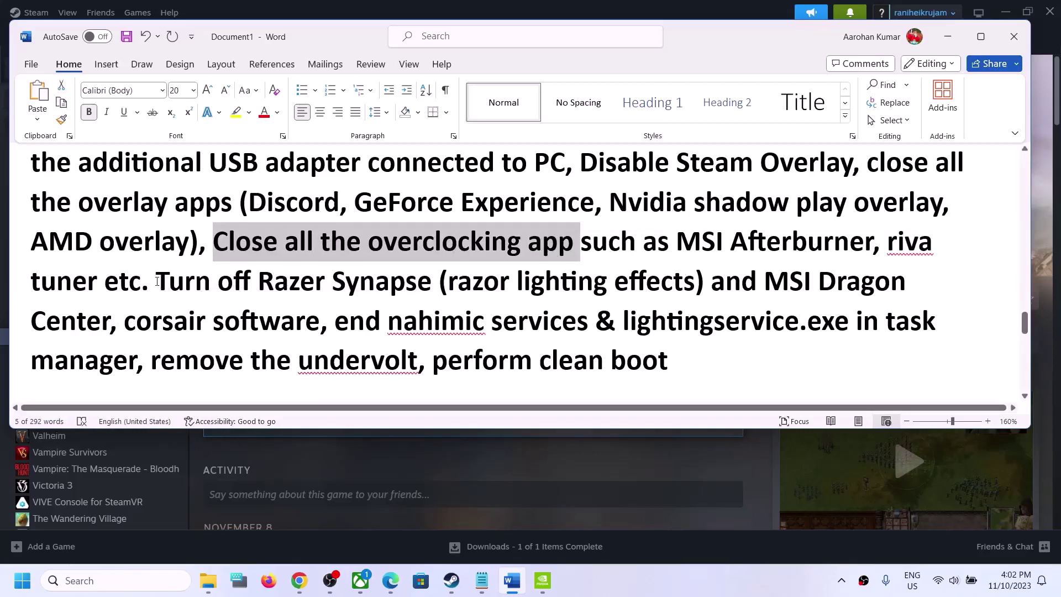
# Highlight the Razer Synapse, undervolt and clean boot notes, then search 'system Configuration'
pyautogui.moveTo(158, 281); pyautogui.dragTo(136, 360)
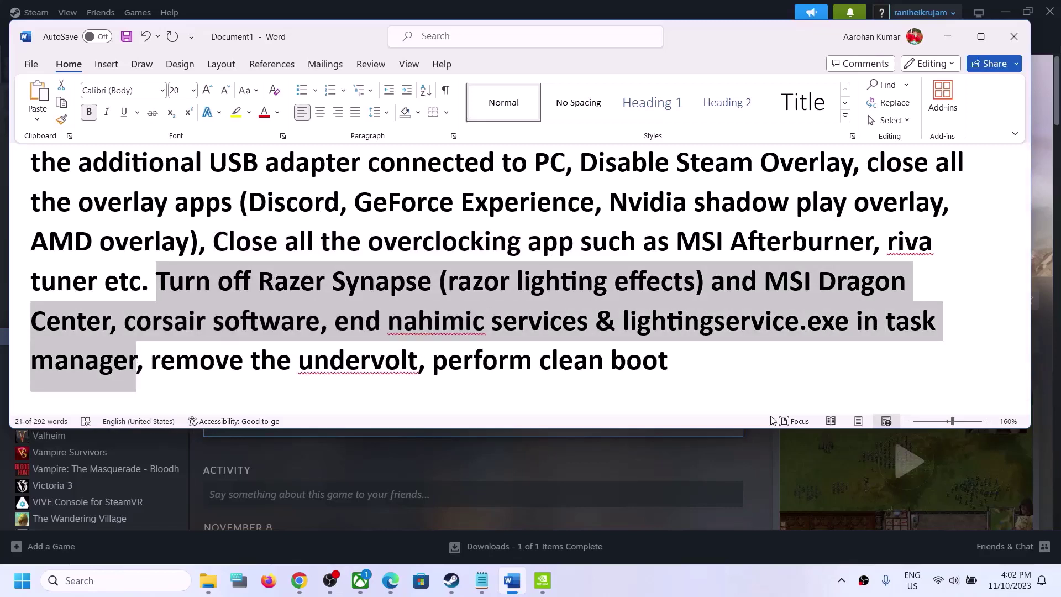
pyautogui.moveTo(187, 362); pyautogui.dragTo(356, 360)
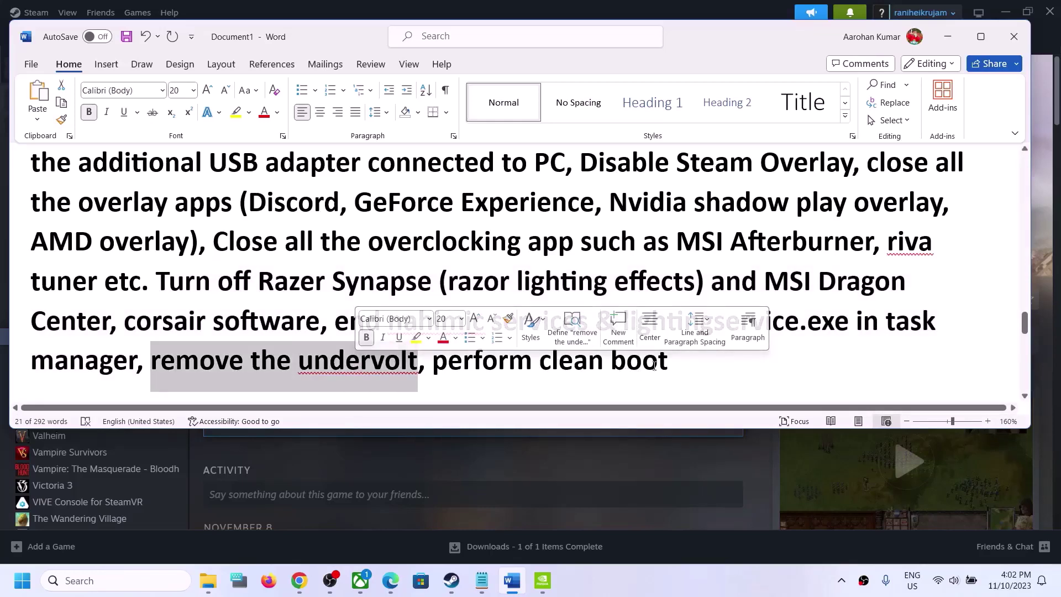
pyautogui.moveTo(682, 356); pyautogui.dragTo(434, 361)
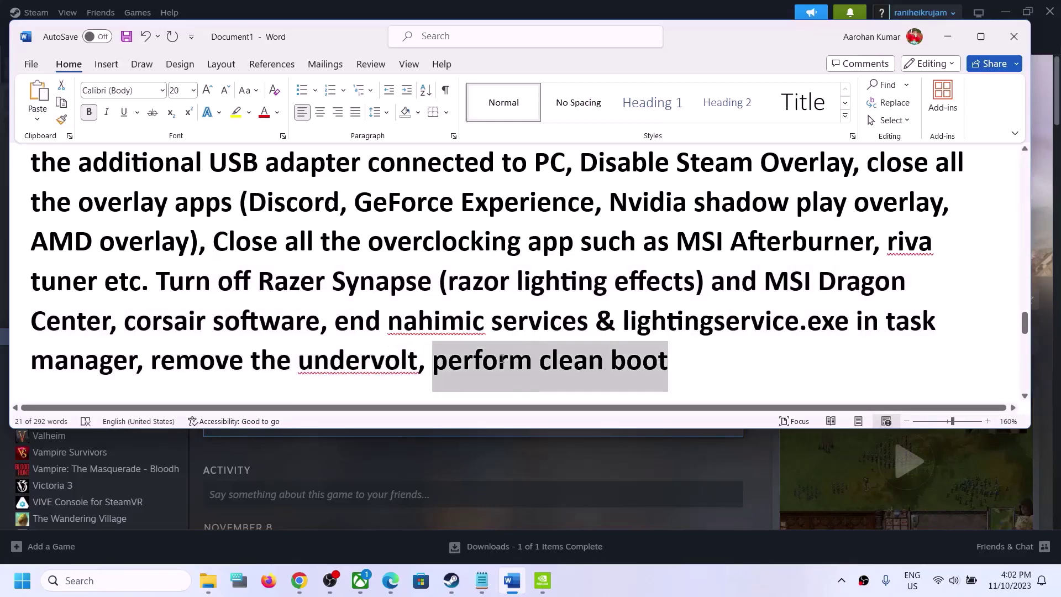
pyautogui.click(161, 576)
pyautogui.write('syst')
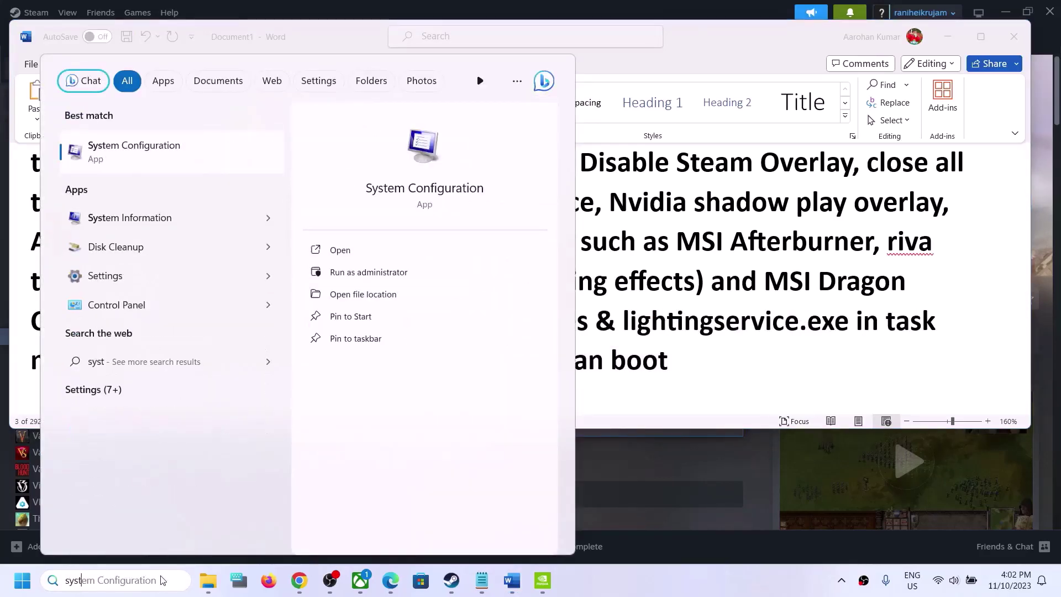
pyautogui.write('em Configuration')
# Open System Configuration's Services tab, tick Hide all Microsoft services, and confirm with OK
pyautogui.click(117, 150)
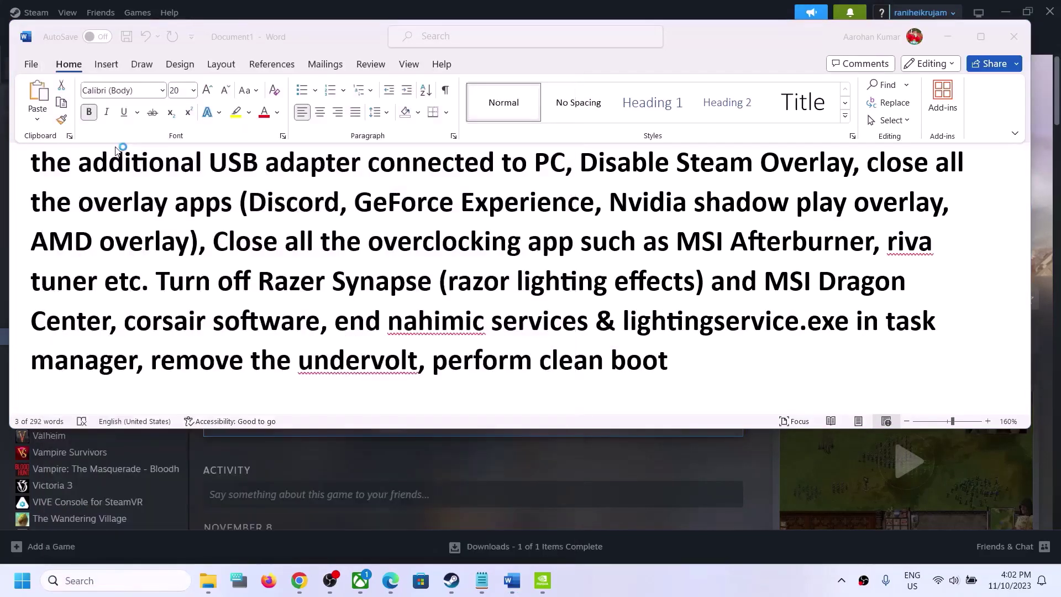
pyautogui.click(427, 183)
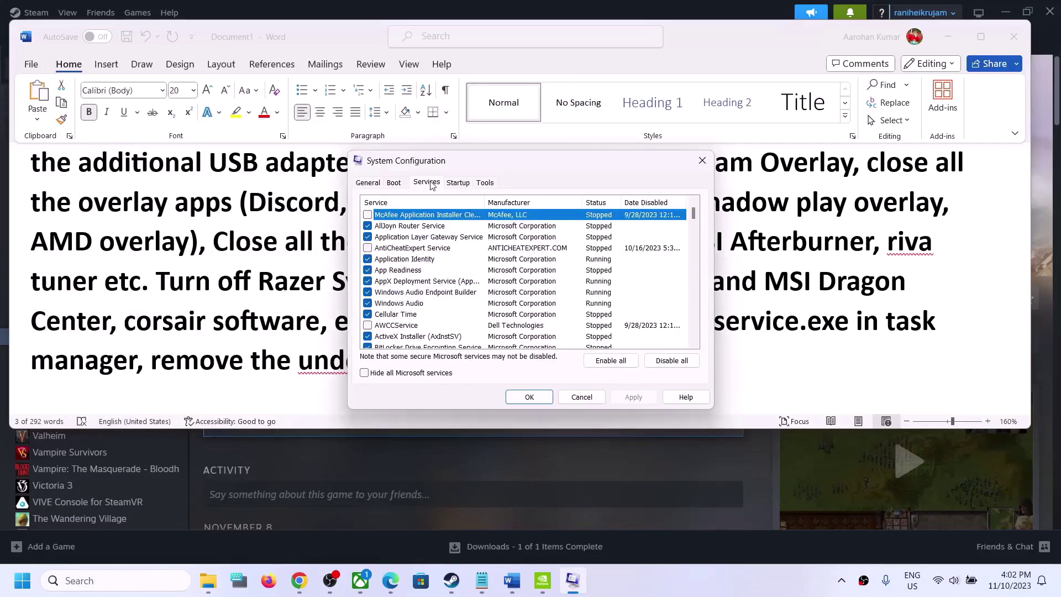
pyautogui.click(364, 373)
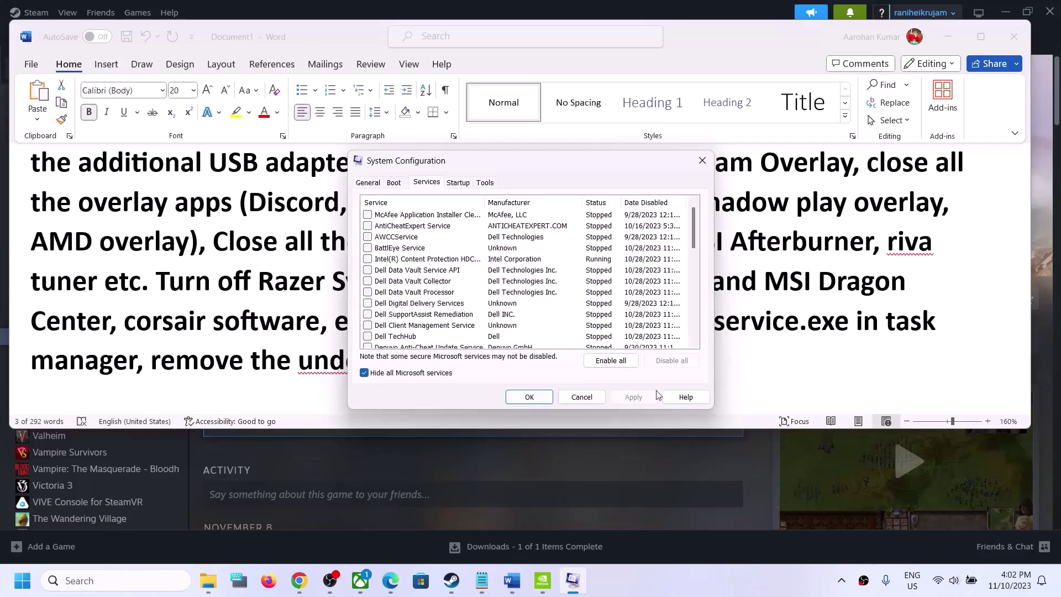
pyautogui.click(530, 397)
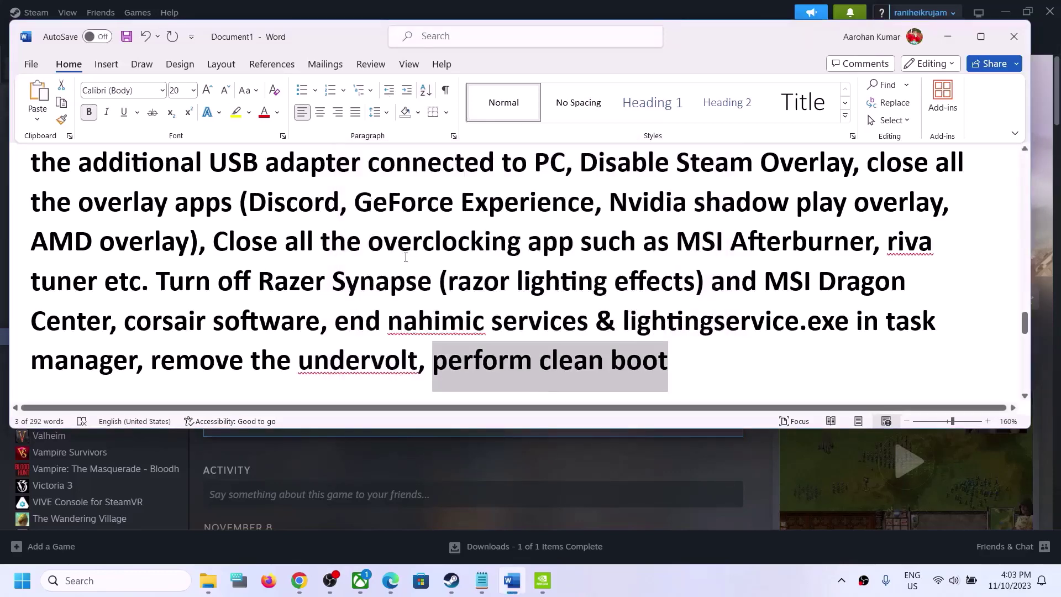
# Copy 'View Advanced system settings' from Step 15 and paste it into Windows search
pyautogui.scroll(-2, 406, 257)
pyautogui.scroll(-2, 405, 257)
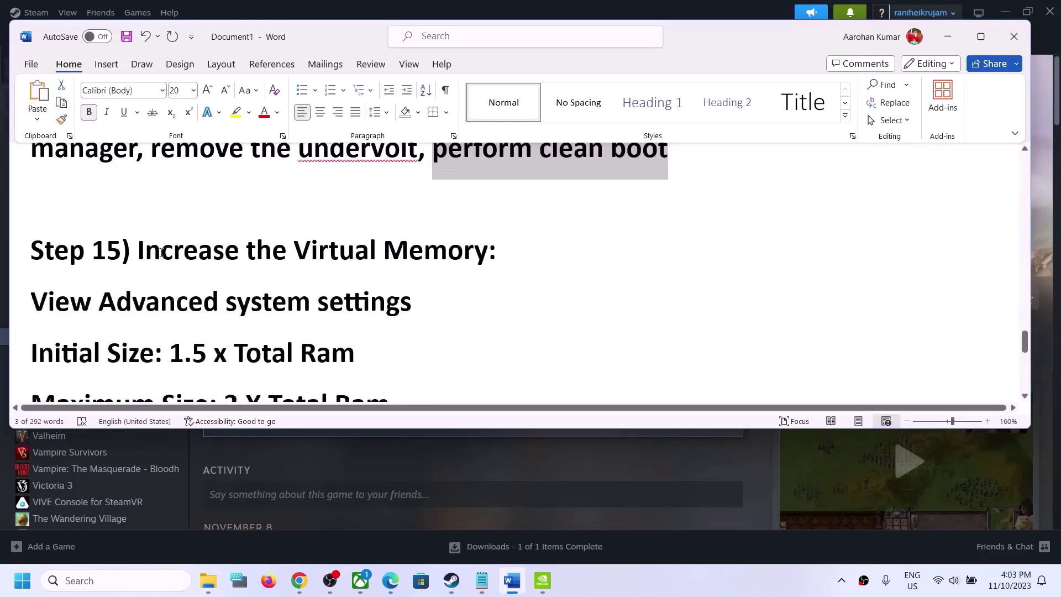
pyautogui.moveTo(160, 252); pyautogui.dragTo(474, 254)
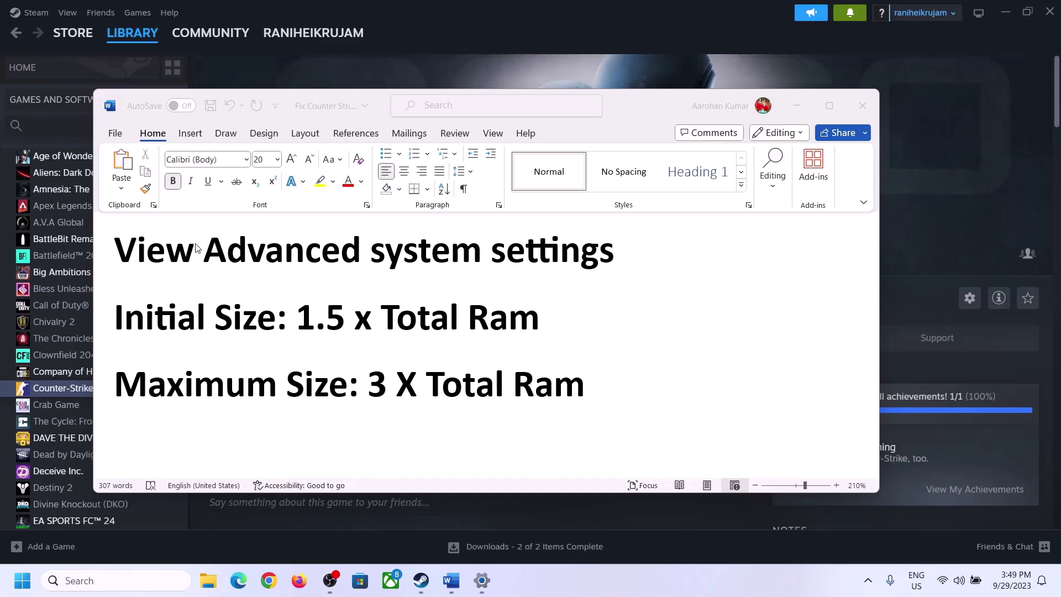
pyautogui.moveTo(124, 254); pyautogui.dragTo(575, 272)
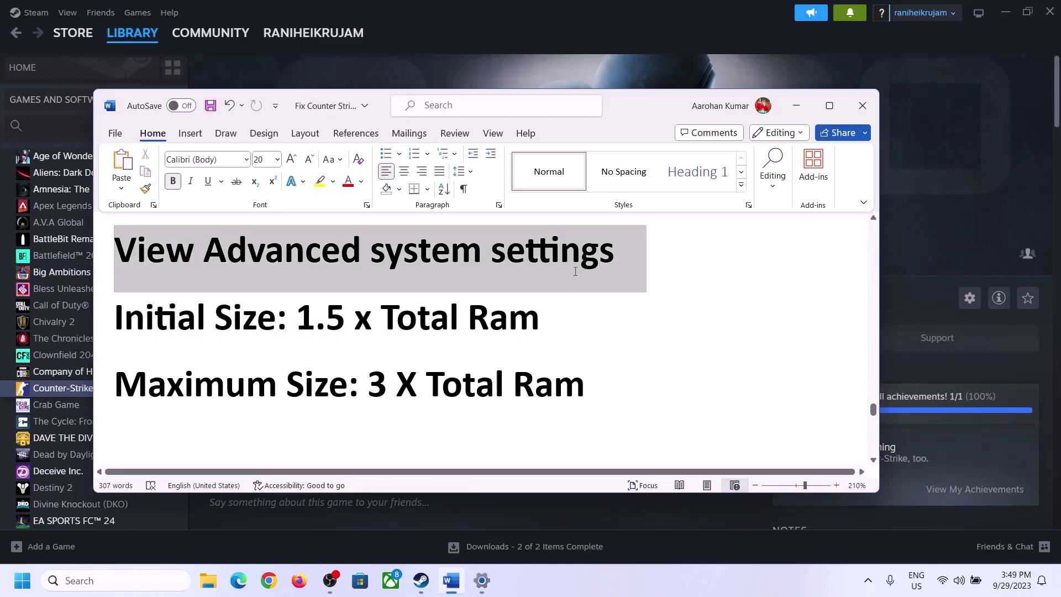
pyautogui.hotkey('ctrl', 'c')
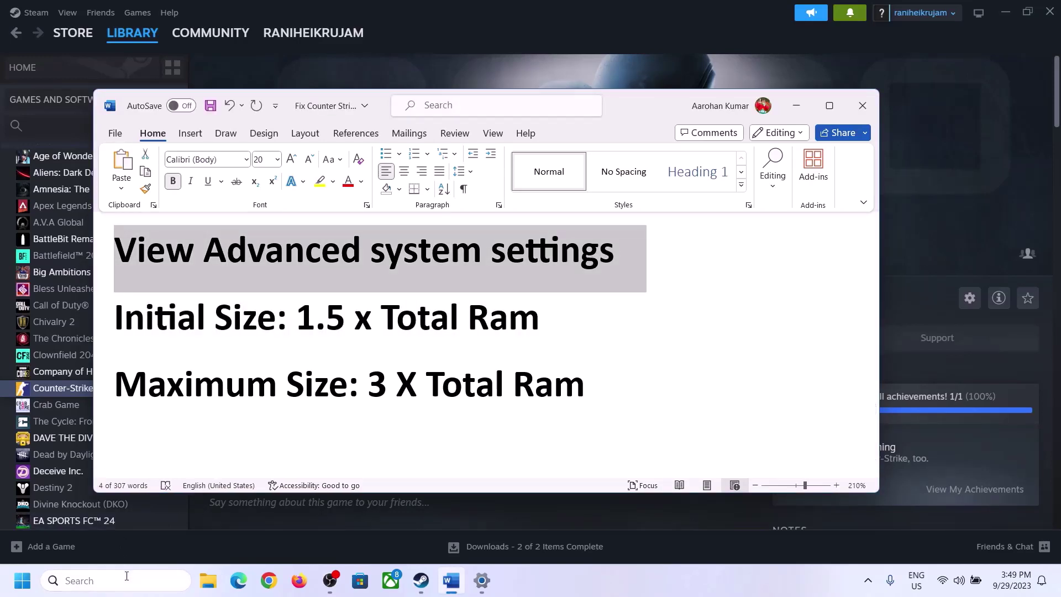
pyautogui.click(127, 579)
pyautogui.hotkey('ctrl', 'v')
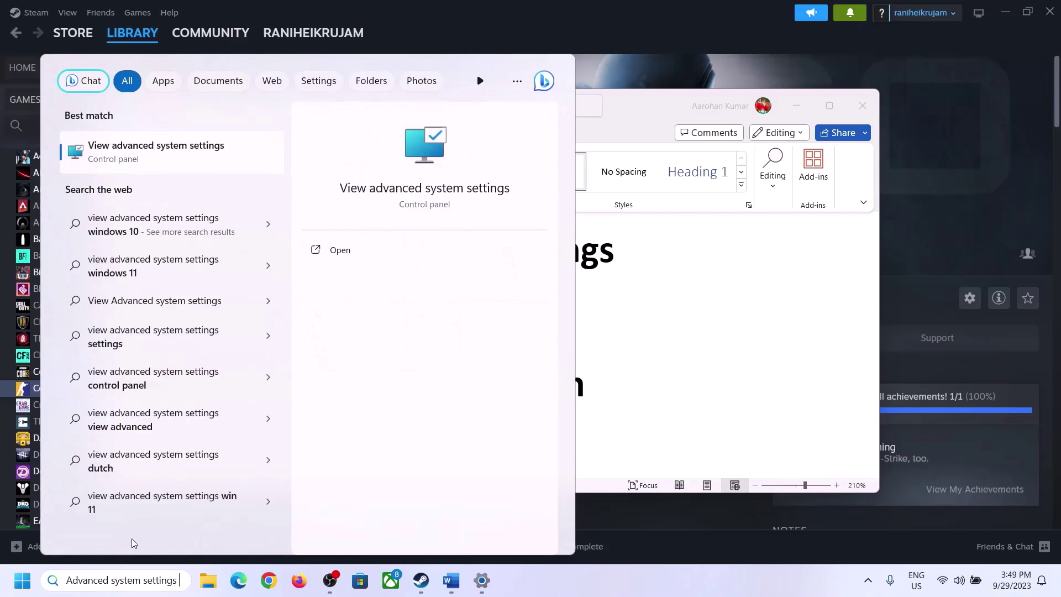
# Open Virtual Memory via System Properties' Performance Settings Advanced tab
pyautogui.click(147, 160)
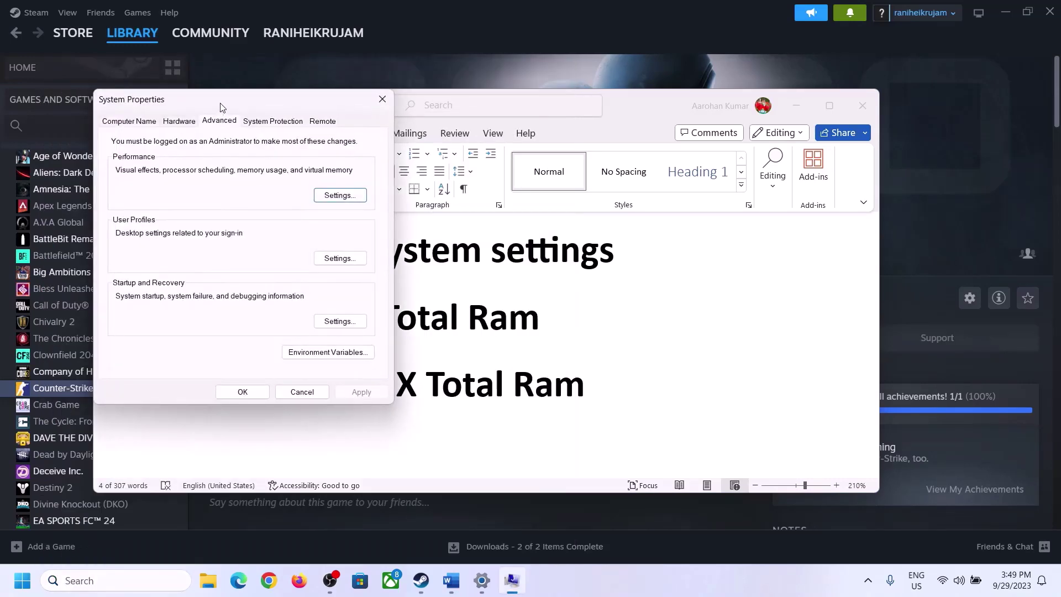
pyautogui.moveTo(220, 104); pyautogui.dragTo(474, 187)
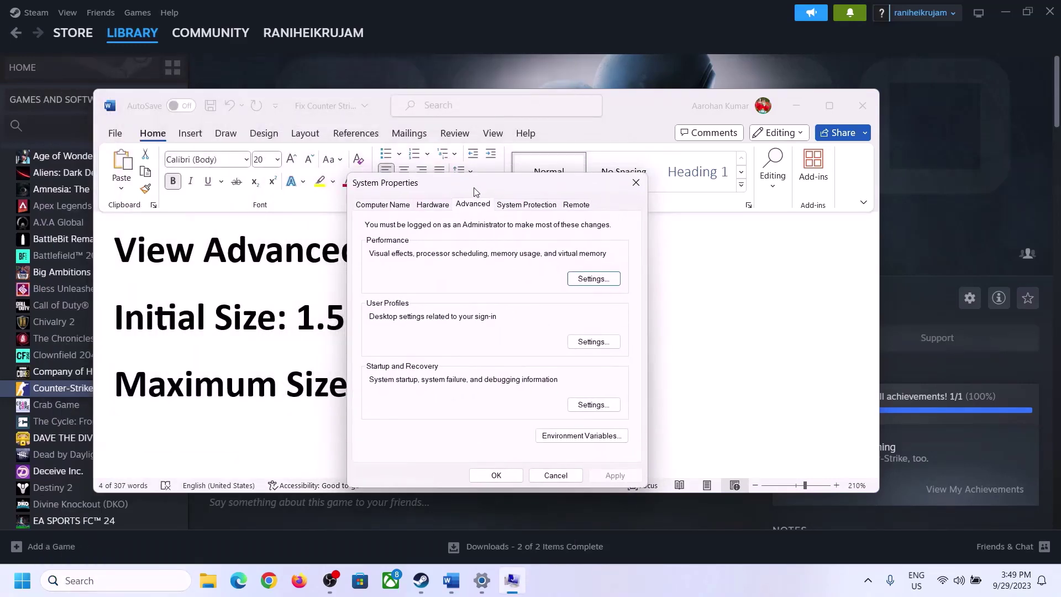
pyautogui.click(594, 280)
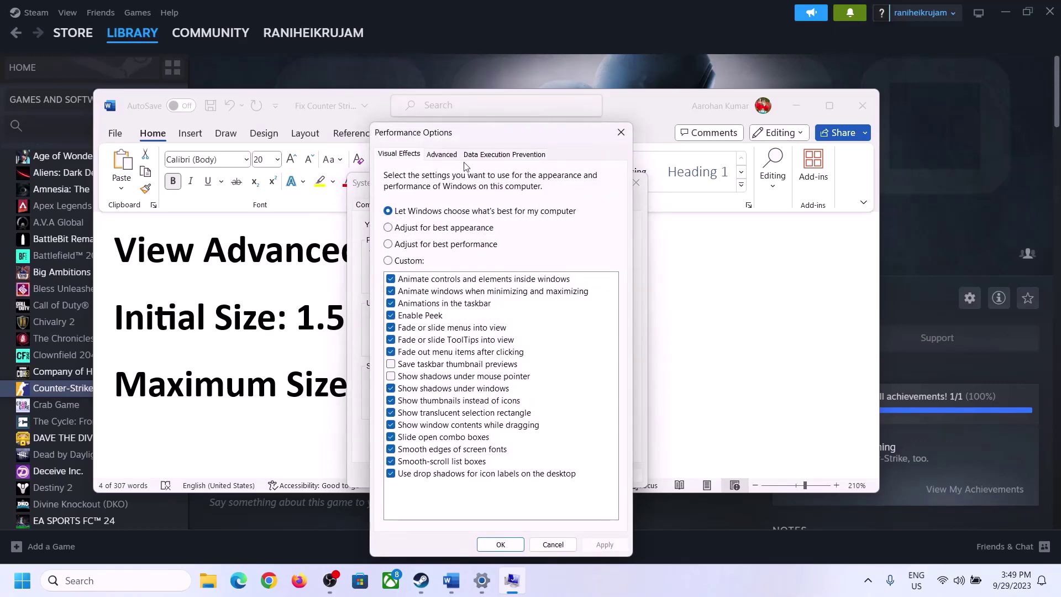
pyautogui.click(449, 160)
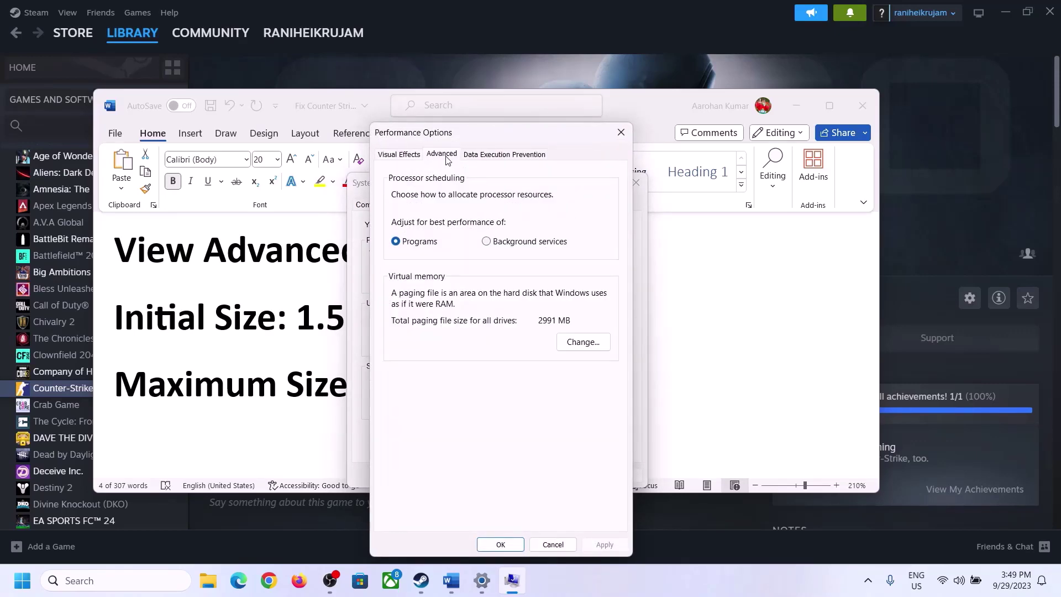
pyautogui.click(590, 342)
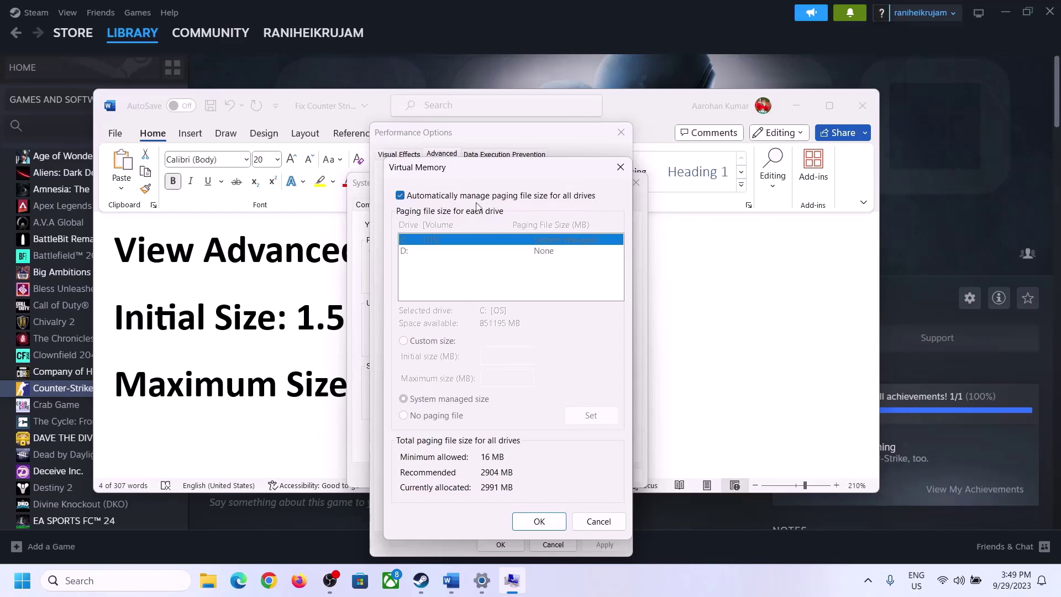
# Turn off automatic paging file management, pick Custom size for C:, and highlight the 1.5 x Total RAM note
pyautogui.click(400, 197)
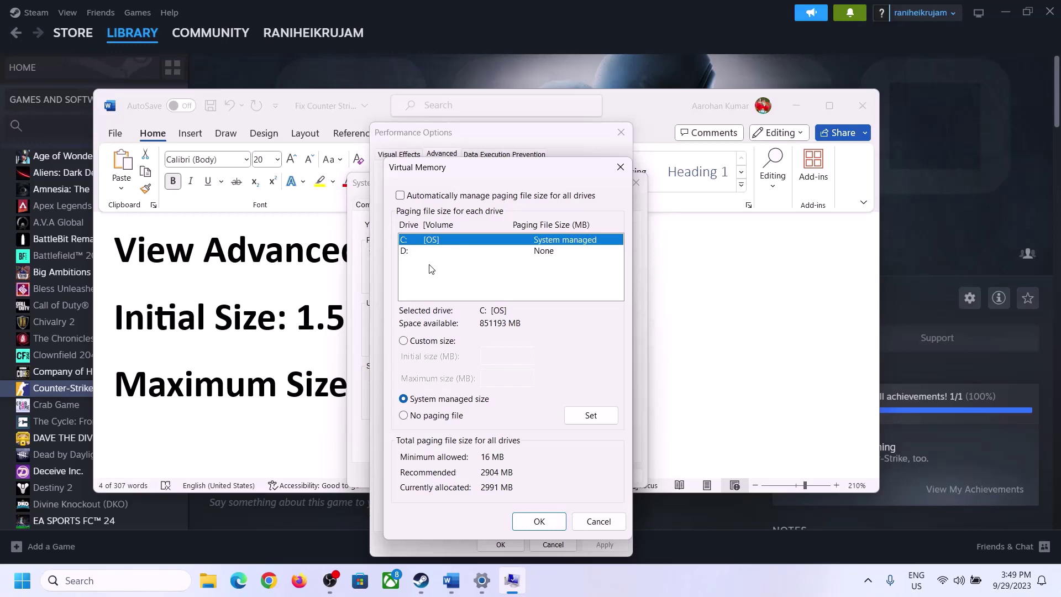
pyautogui.click(404, 342)
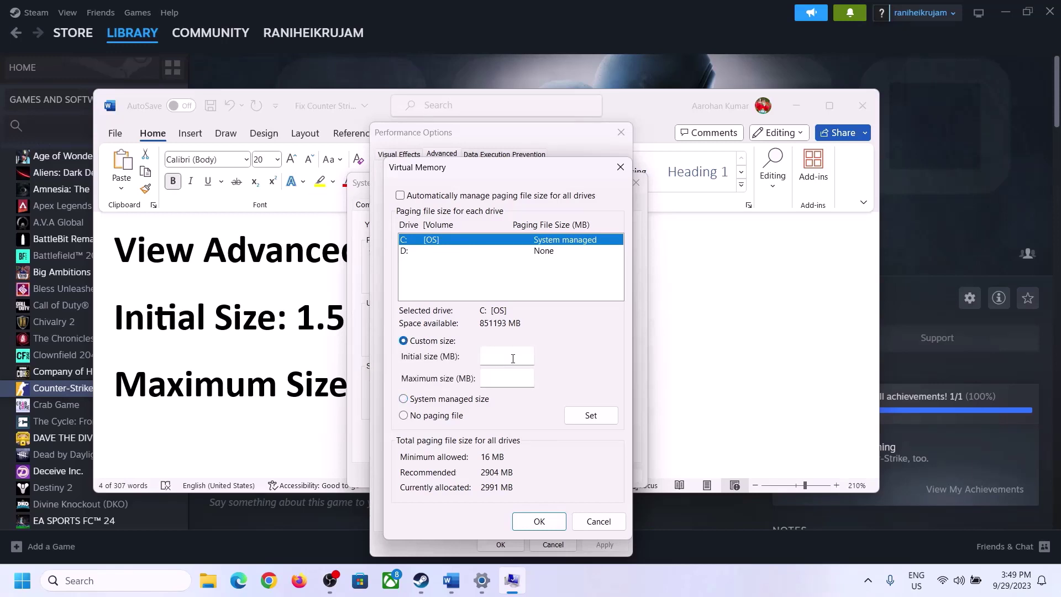
pyautogui.click(318, 329)
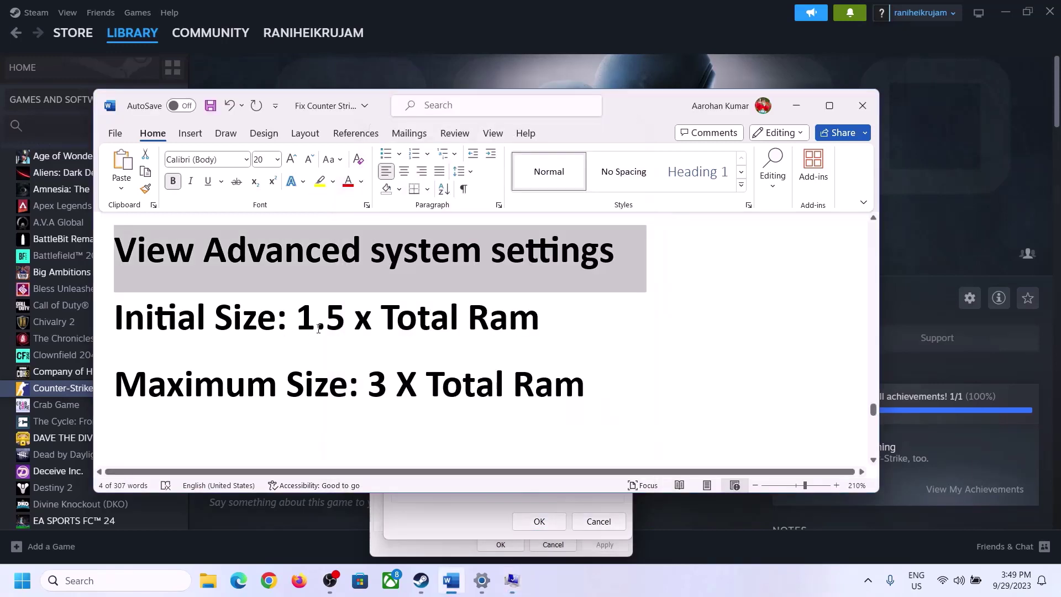
pyautogui.moveTo(311, 318); pyautogui.dragTo(492, 330)
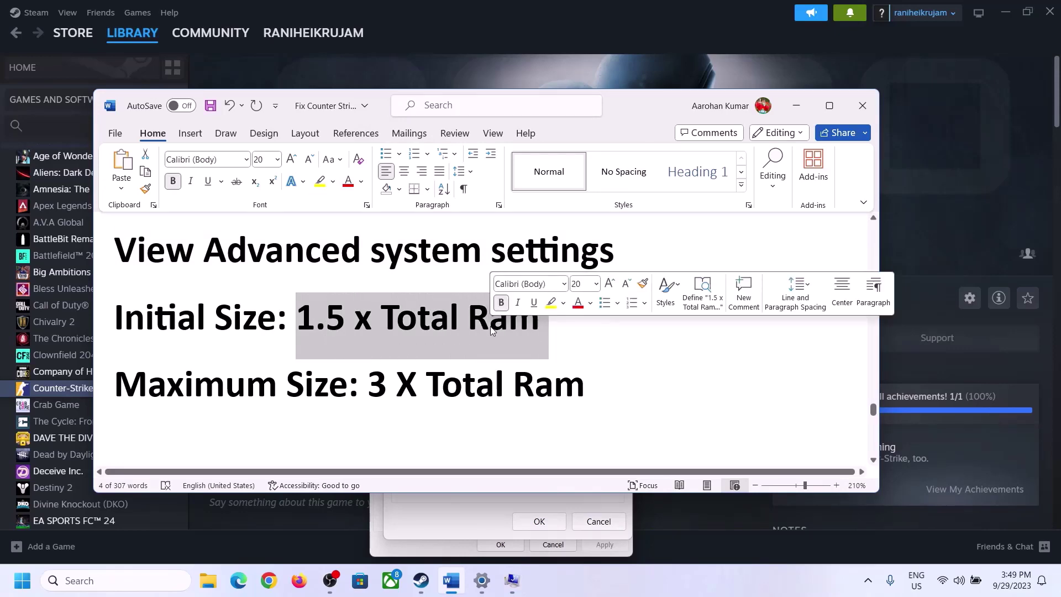